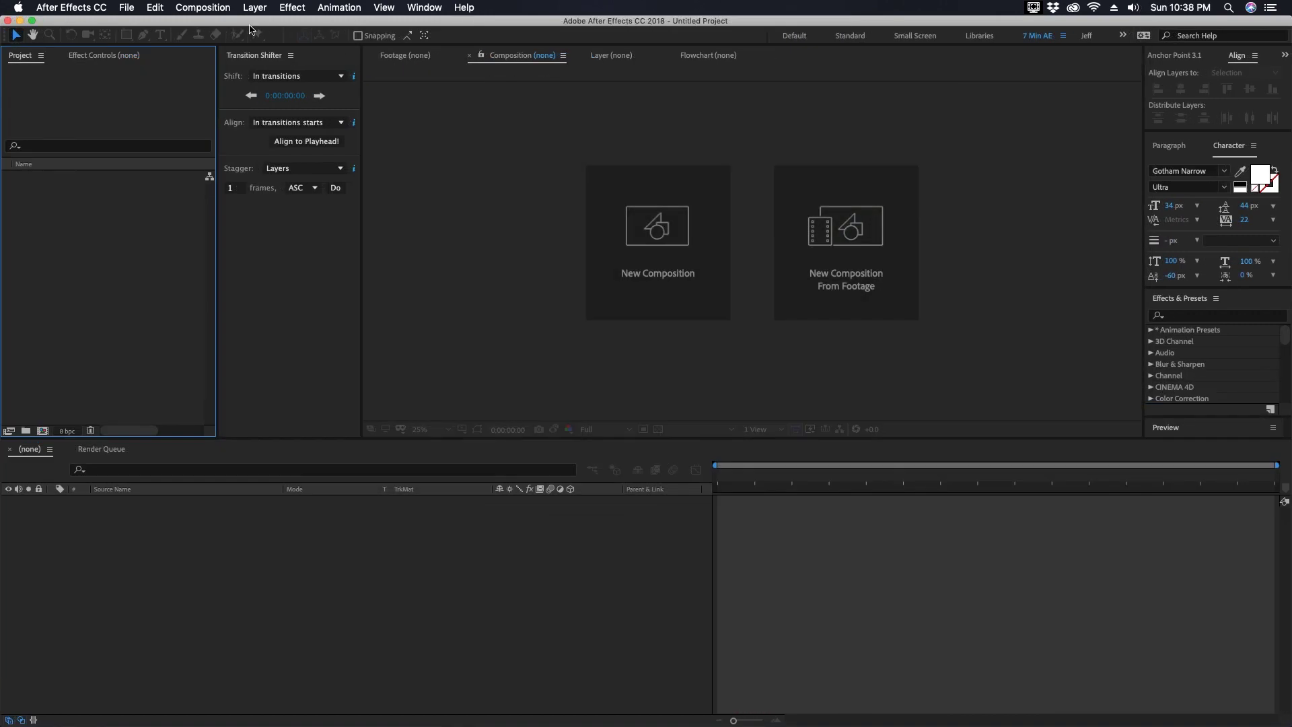
- Create a new composition 1080 pixels wide named 'Party Lights'
left_click(219, 10)
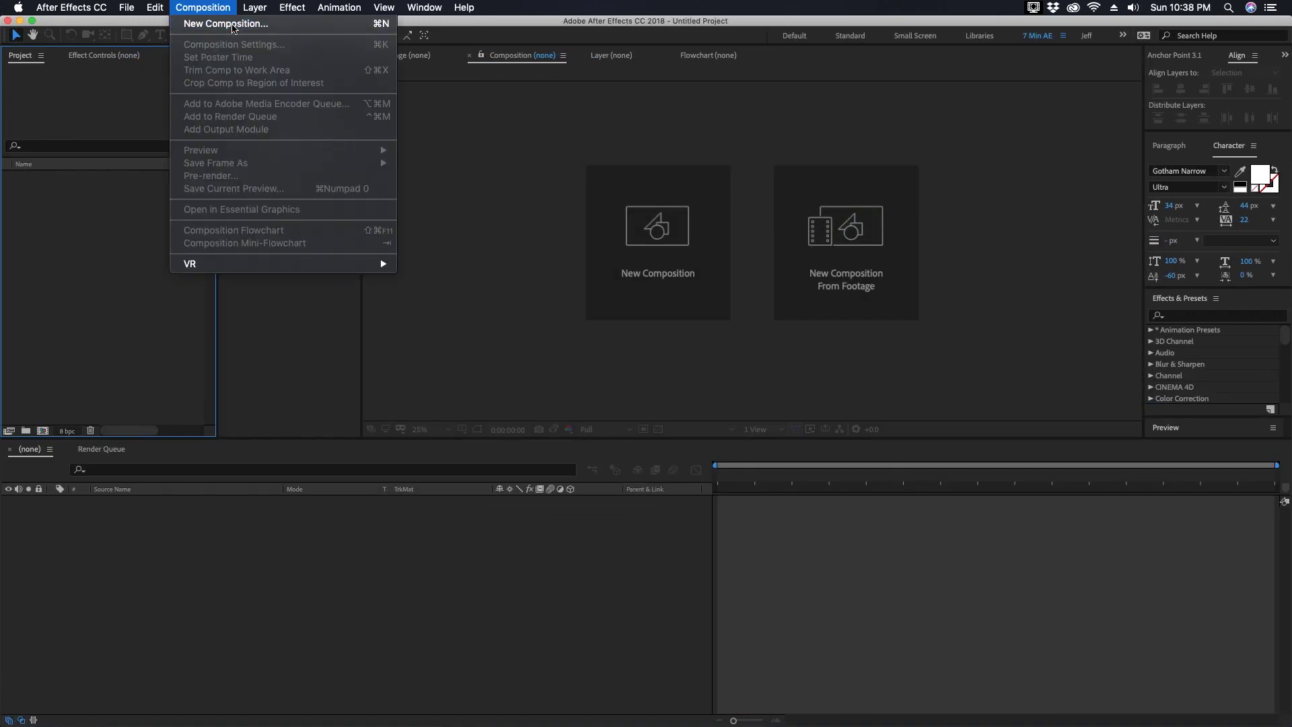
left_click(227, 23)
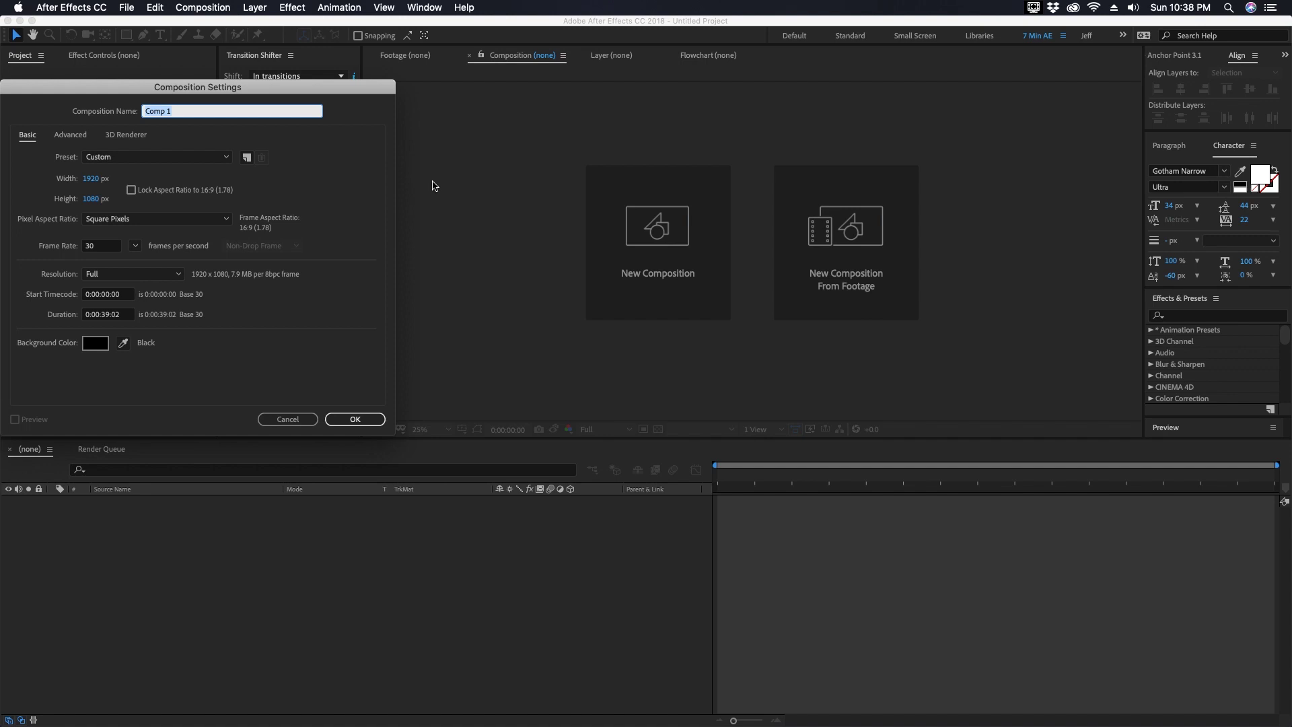
key("Tab")
type("1080")
double_click(627, 182)
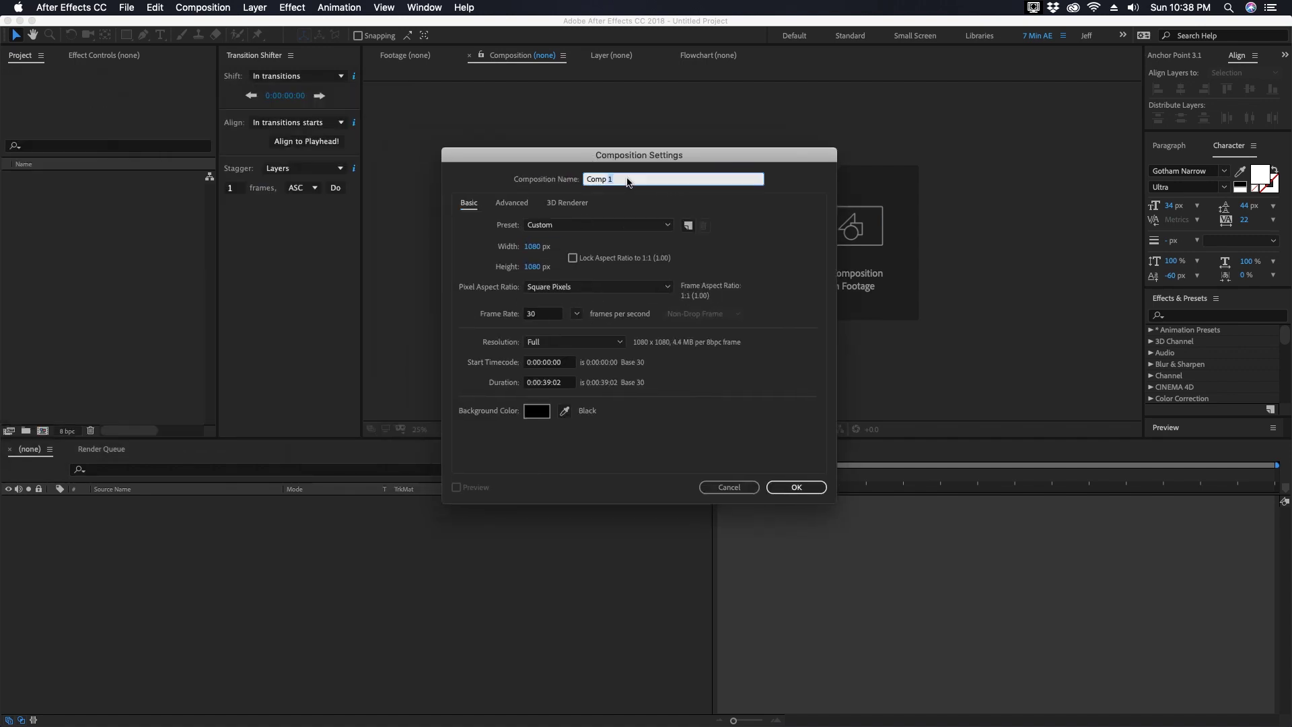
type("Party Lights")
key("Return")
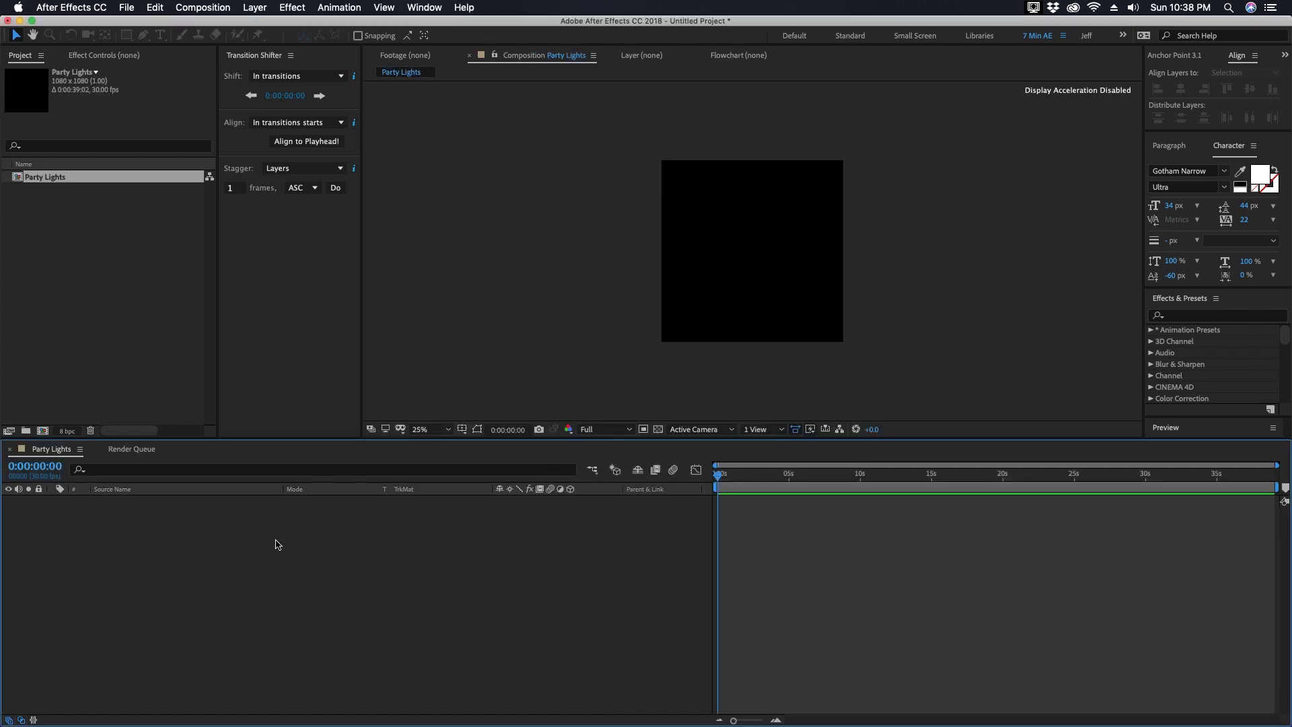
- Add a shape layer containing an ellipse with a fill, sized 50
right_click(288, 526)
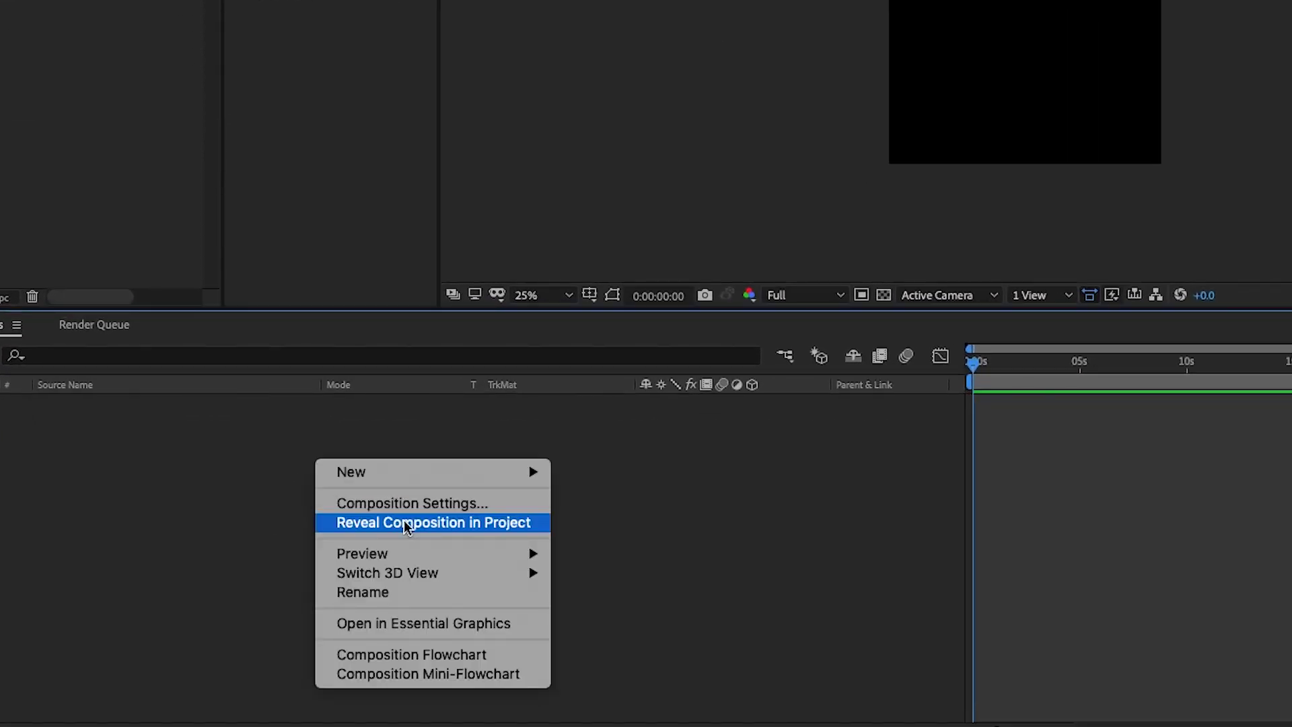
mouse_move(394, 479)
left_click(664, 600)
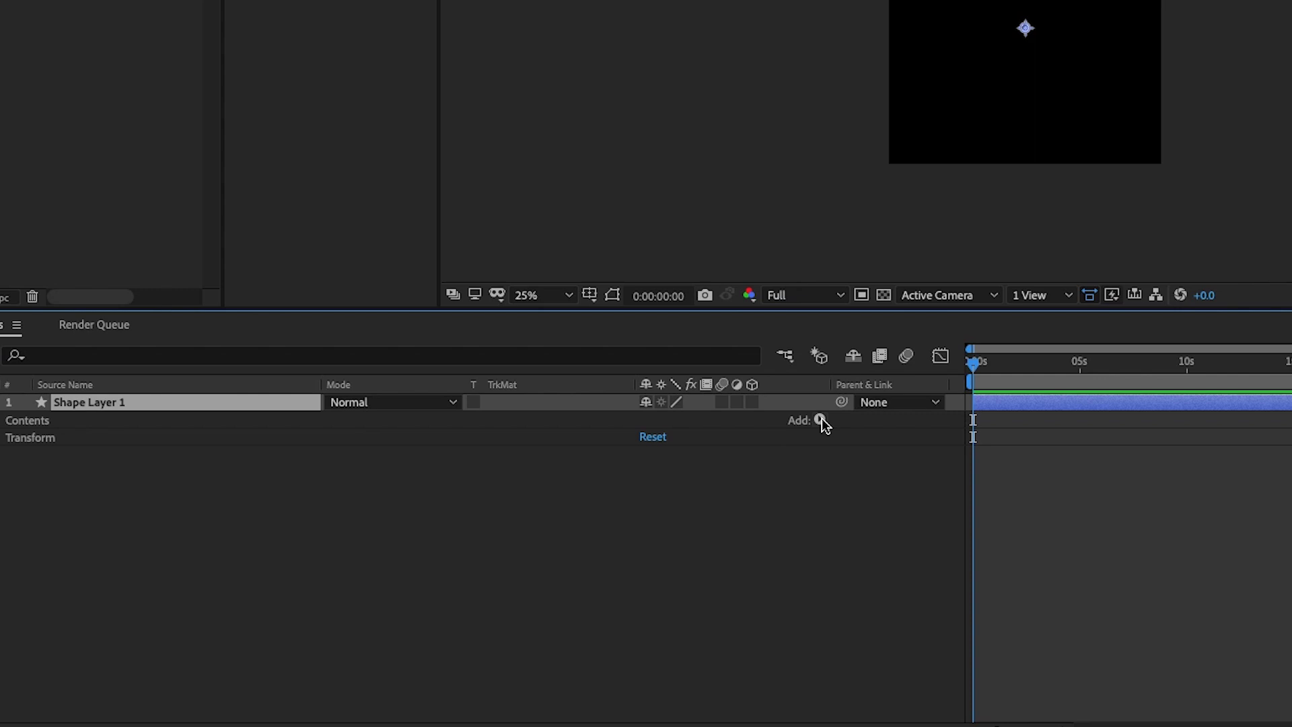
left_click(816, 421)
left_click(850, 389)
left_click(818, 421)
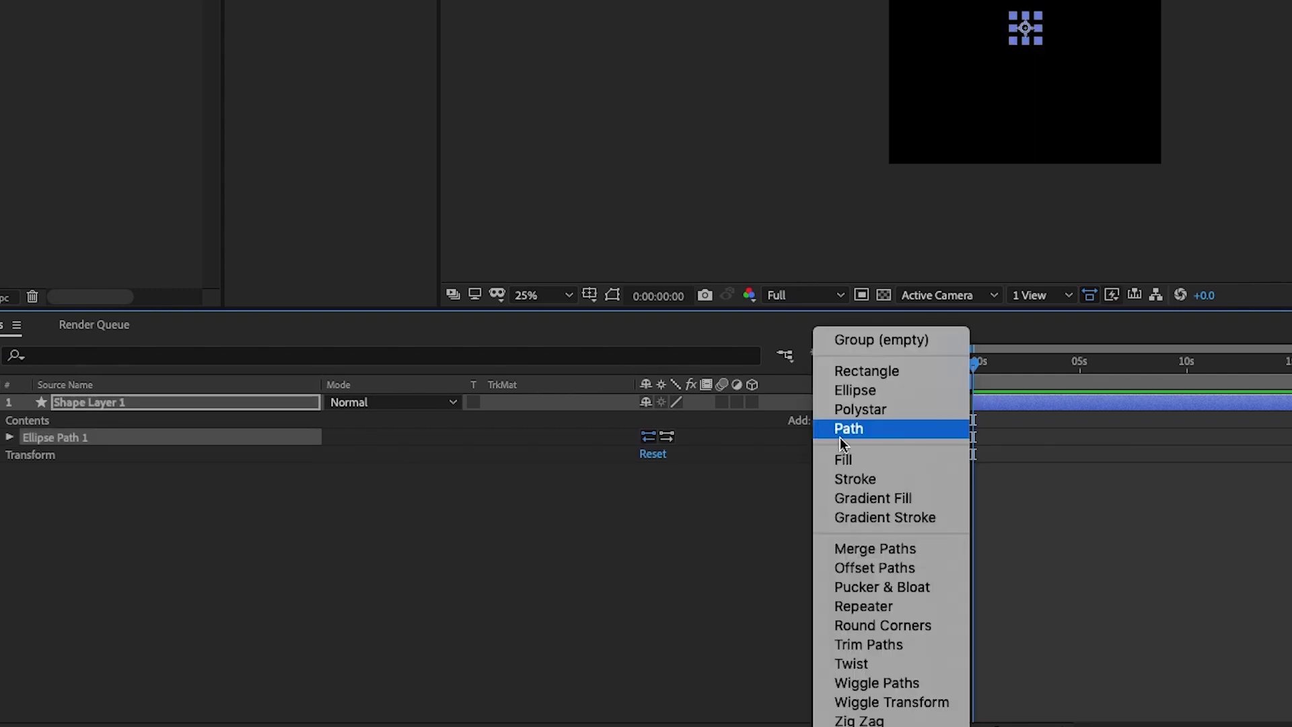
left_click(845, 459)
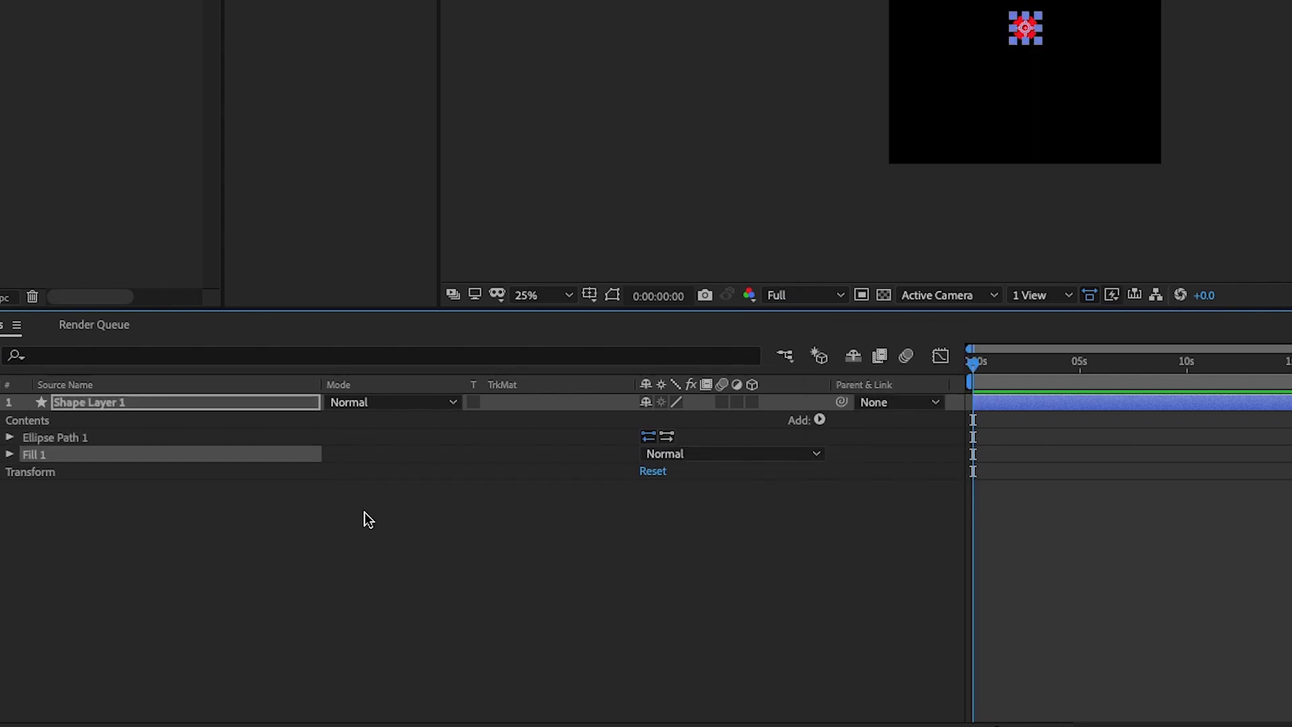
left_click(671, 453)
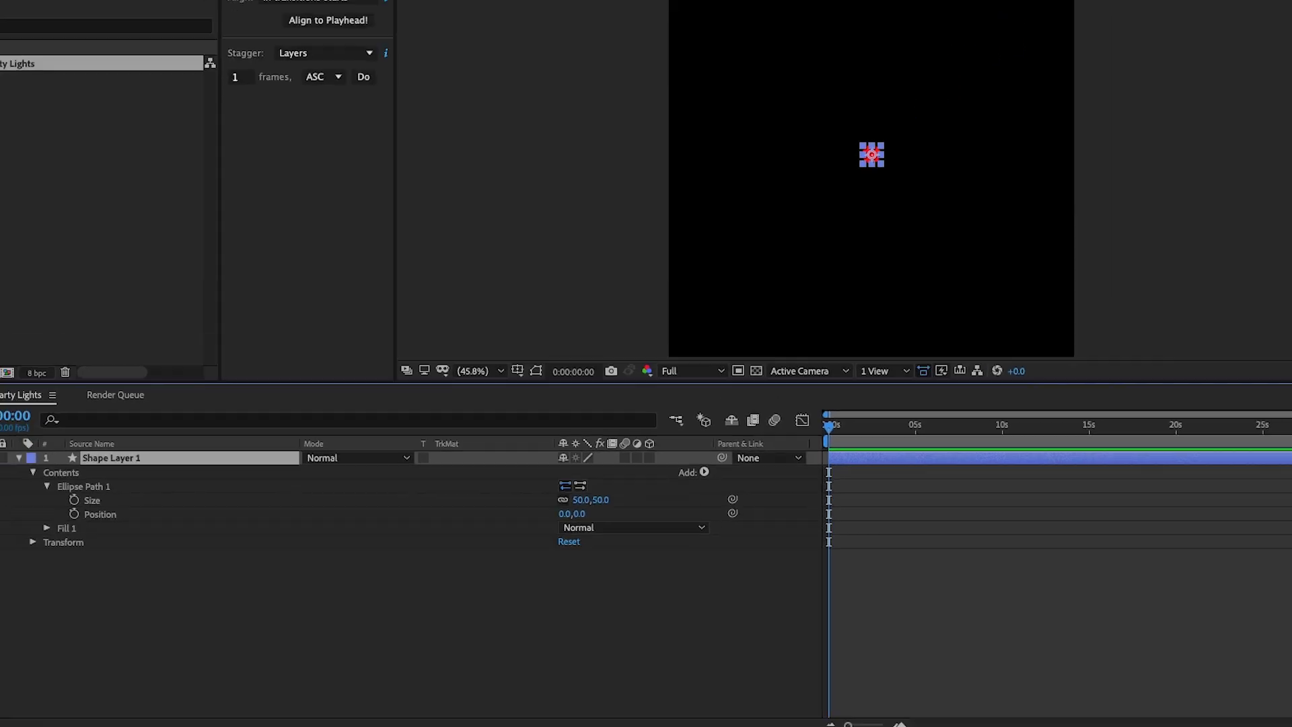
- Apply Glow with Composite Original On Top, threshold 0%, radius 125 and intensity 2.5
left_click(292, 7)
mouse_move(301, 300)
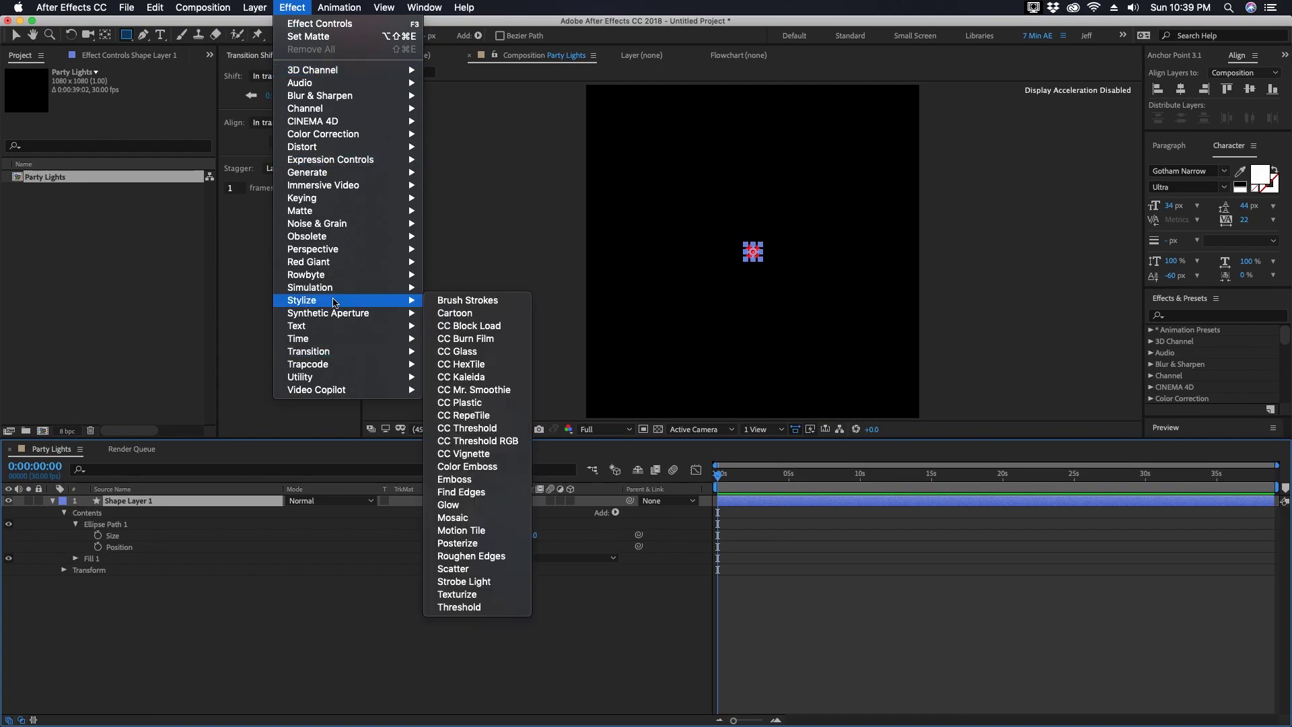
left_click(495, 505)
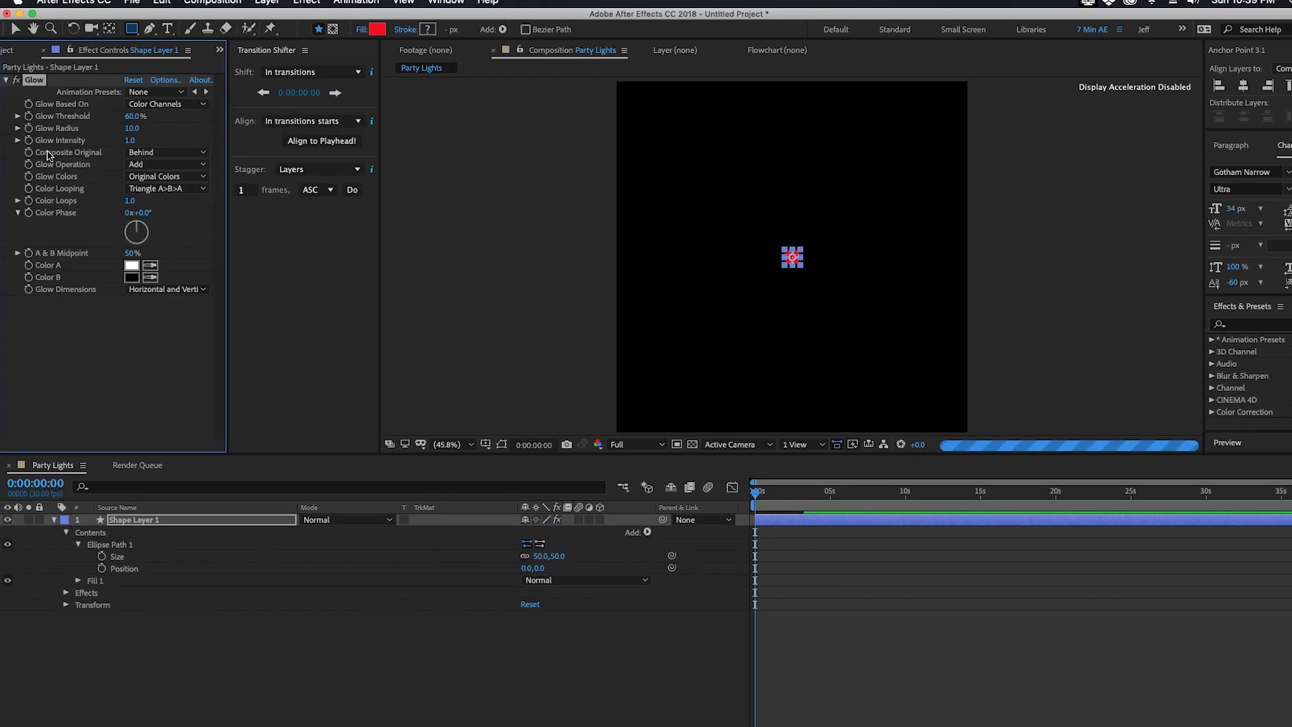
left_click(283, 157)
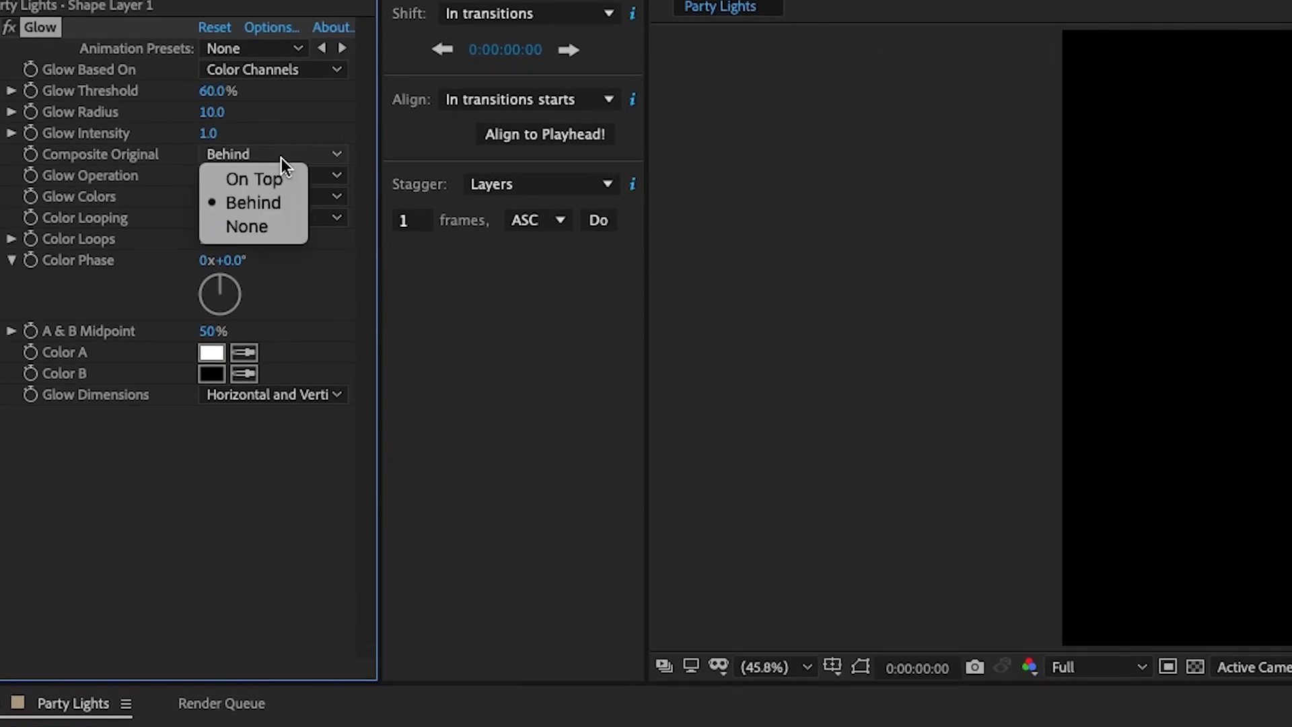
left_click(281, 180)
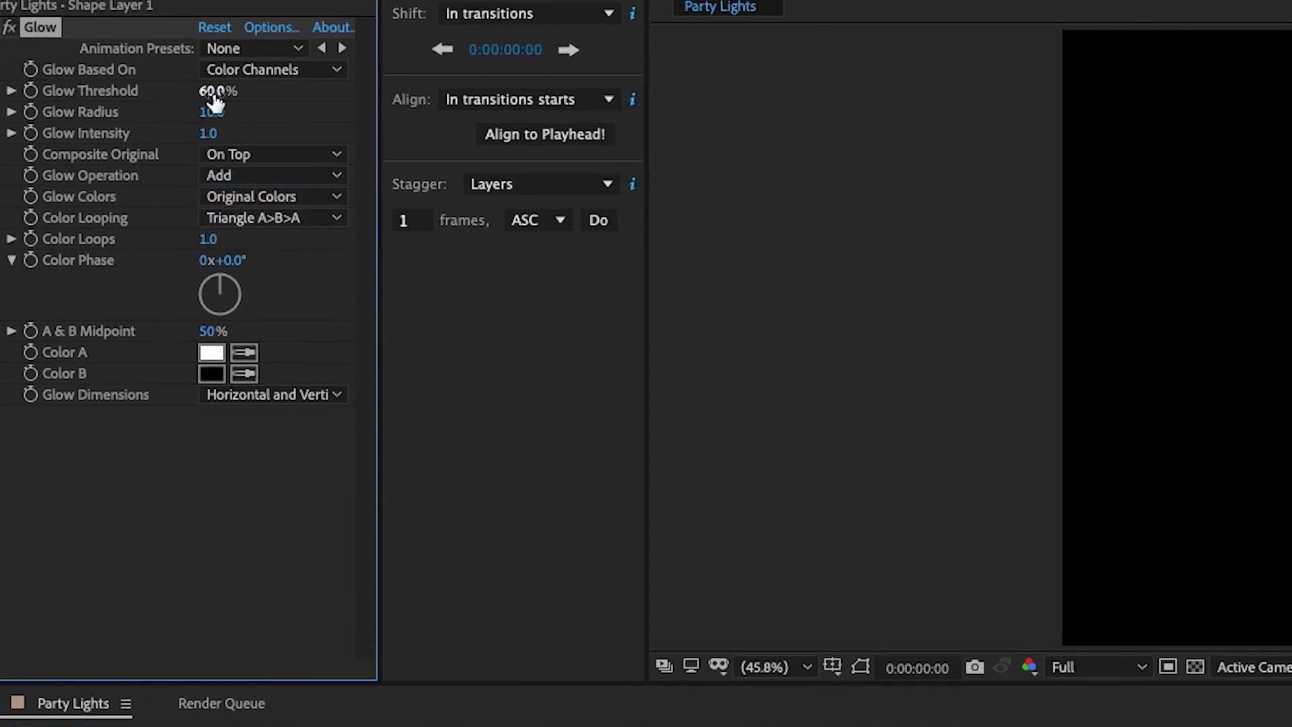
left_click_drag(212, 92, 155, 91)
type("1252.5")
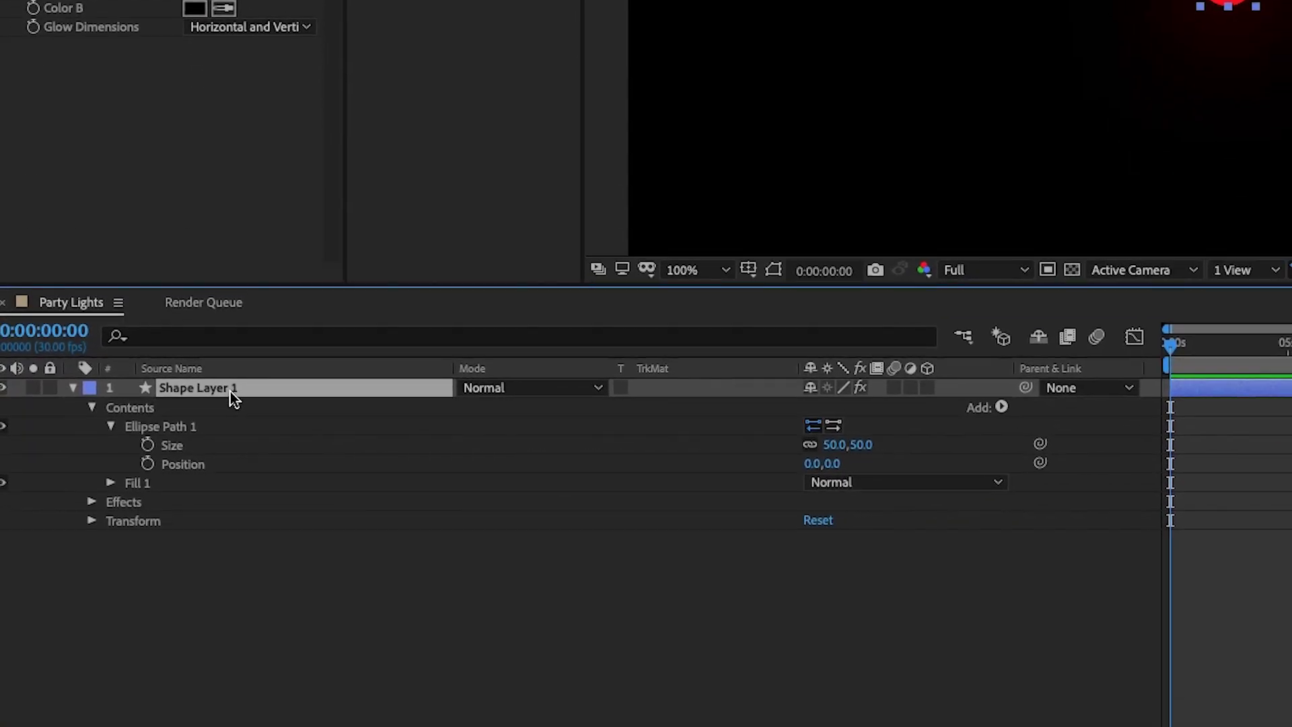
- Set Shape Layer 1's opacity to 50% with a wiggle(4,45) expression, and preview the flicker
key("t")
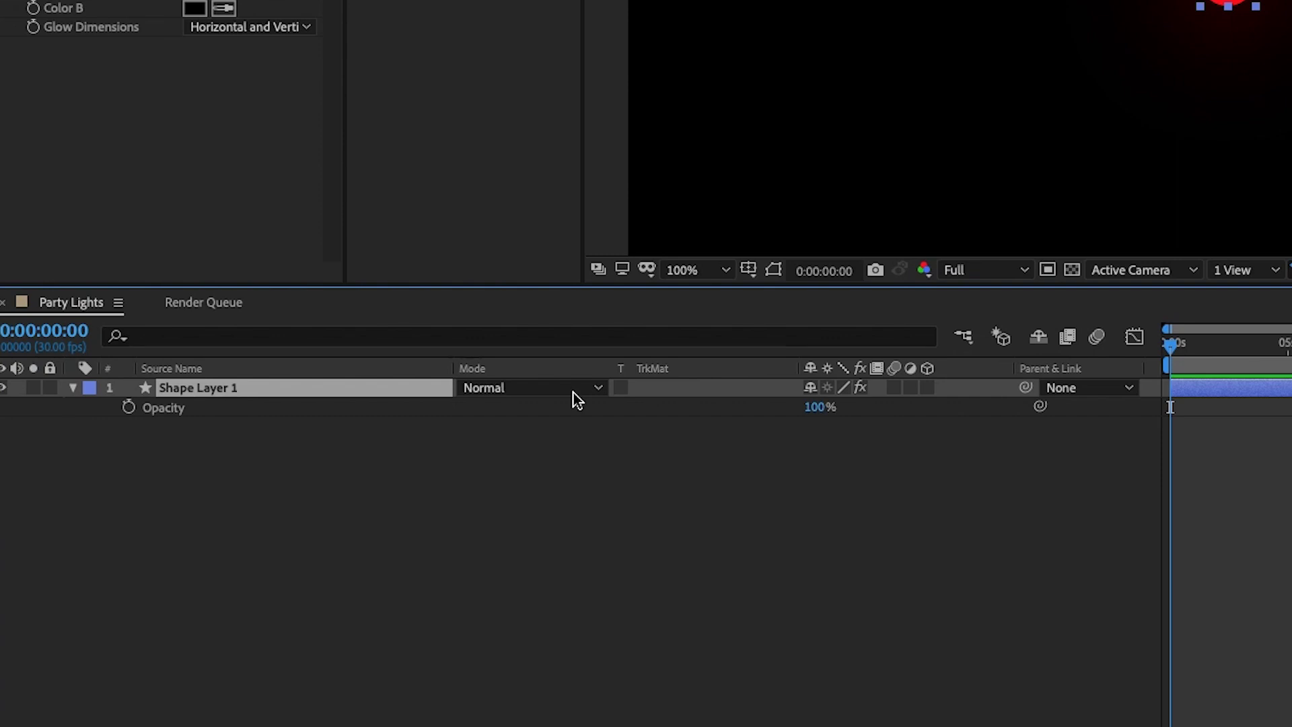
type("50")
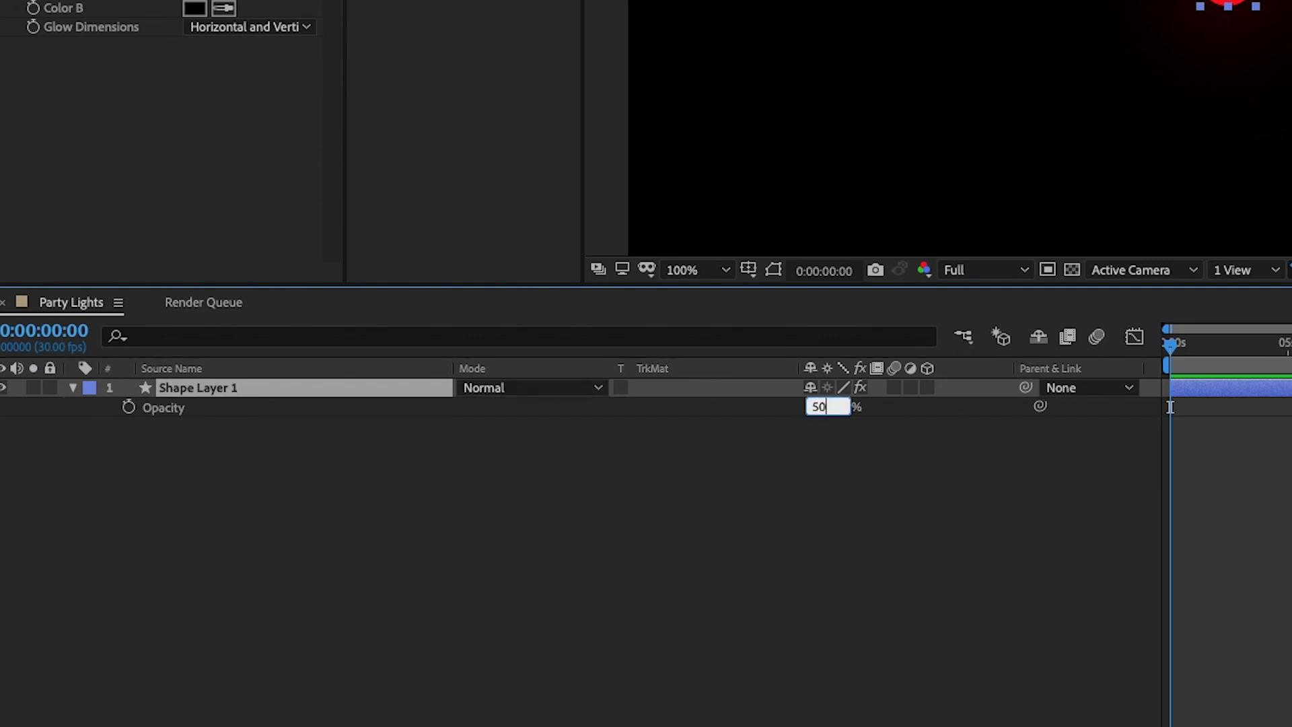
key("Return")
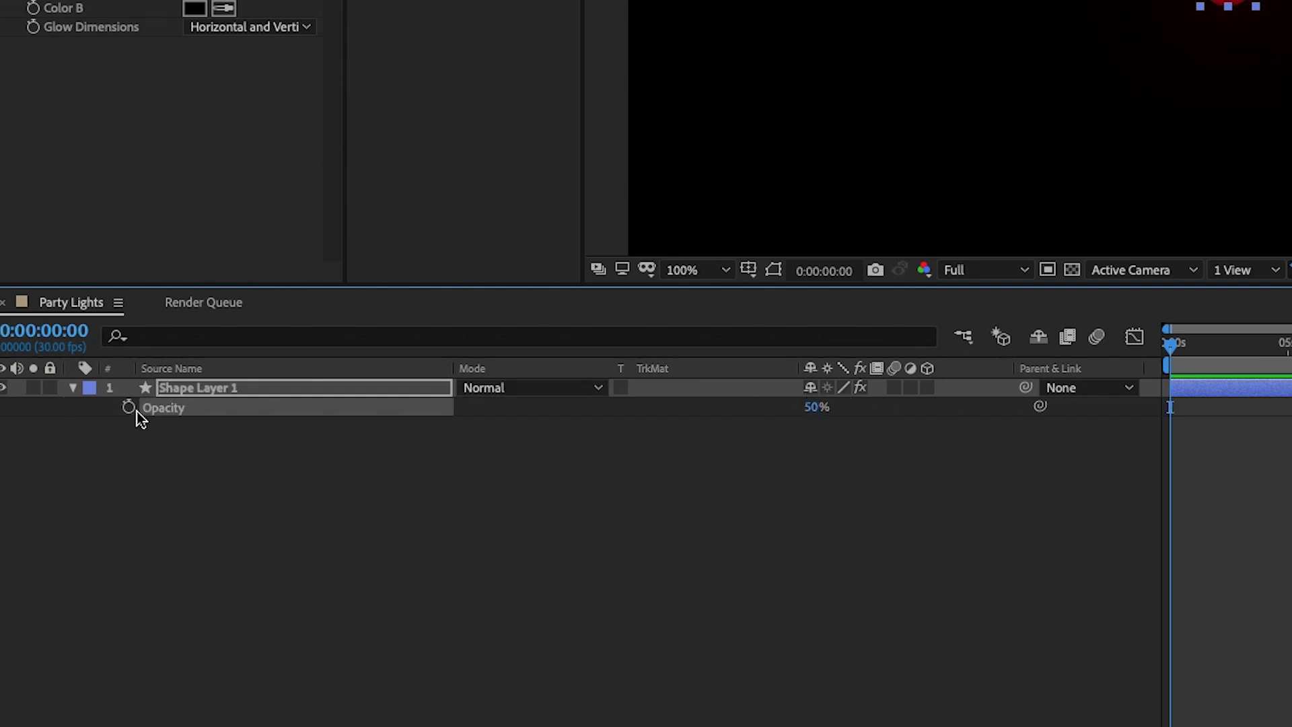
left_click(131, 410)
left_click(131, 410, "alt")
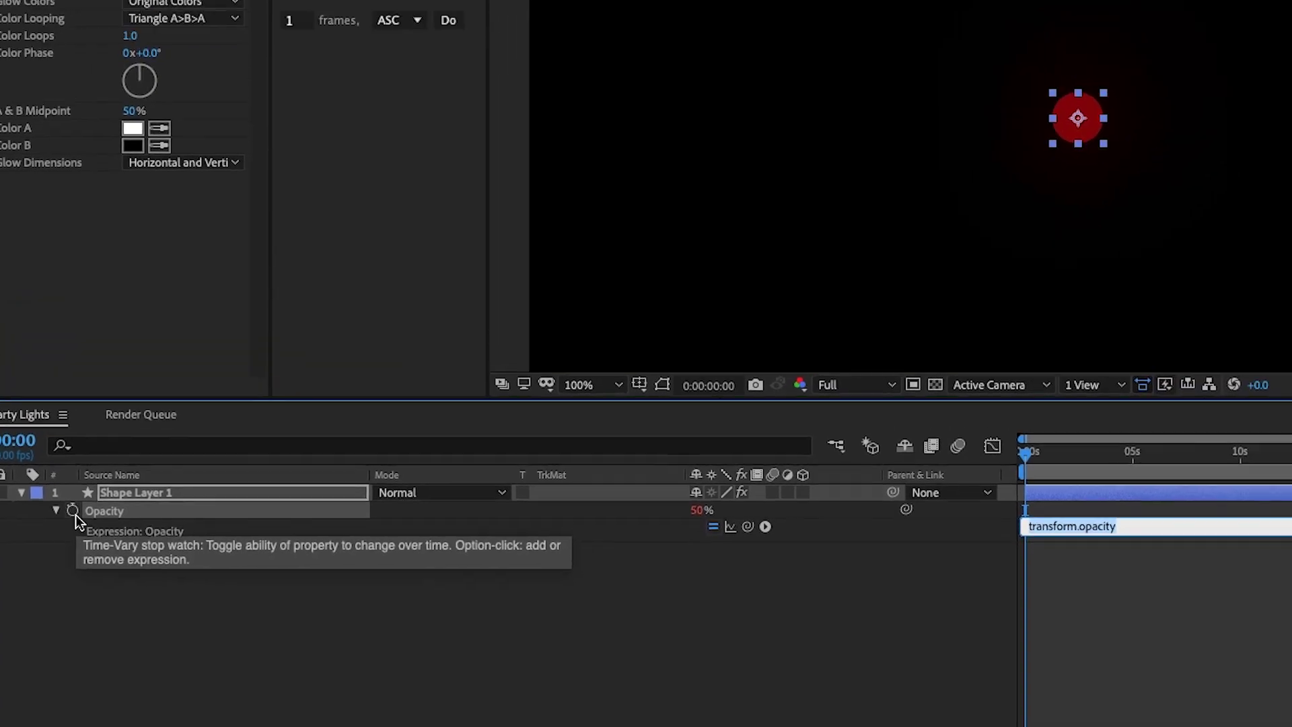
type("wiggle(4,45")
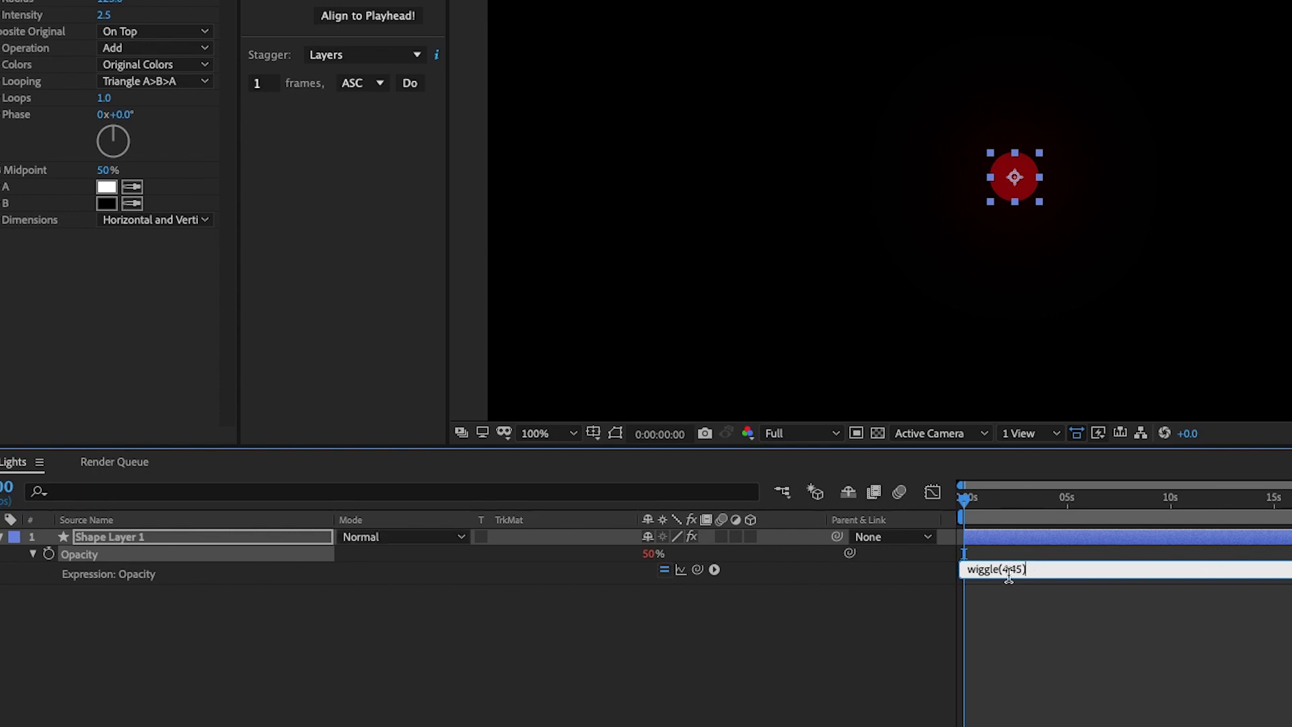
left_click(695, 589)
left_click_drag(964, 498, 1073, 510)
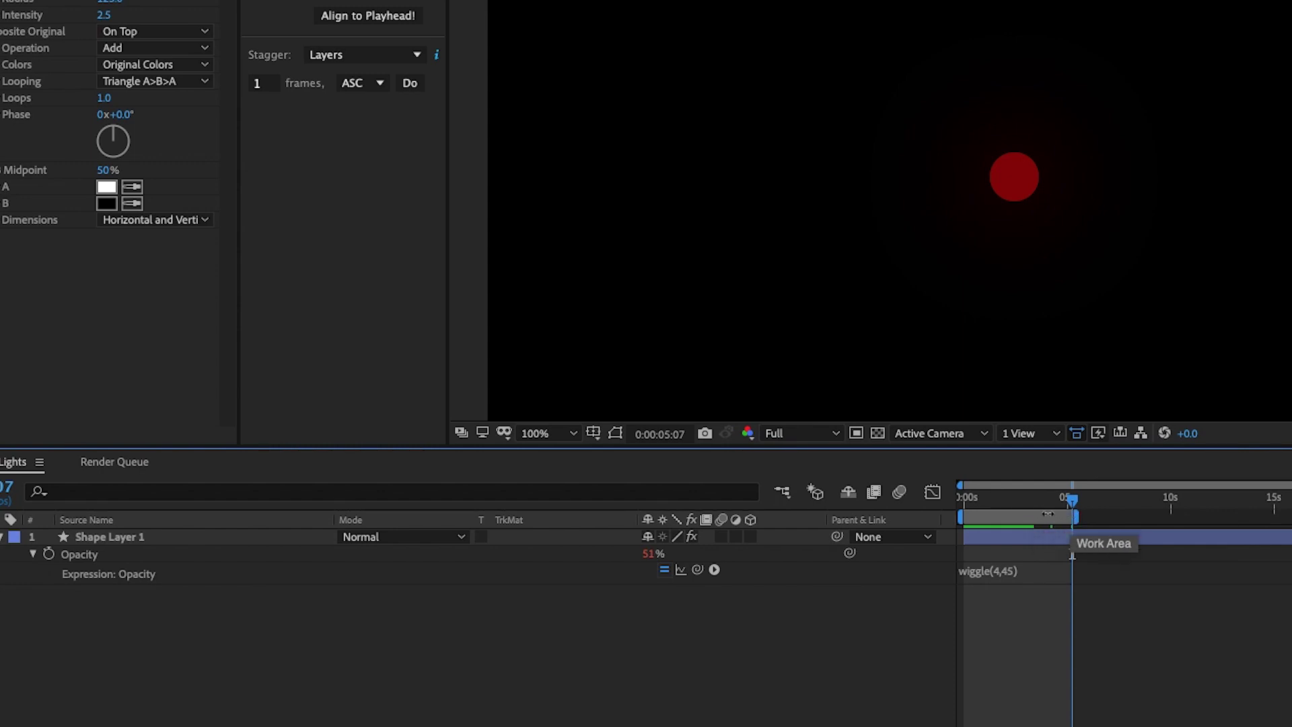
right_click(1027, 523)
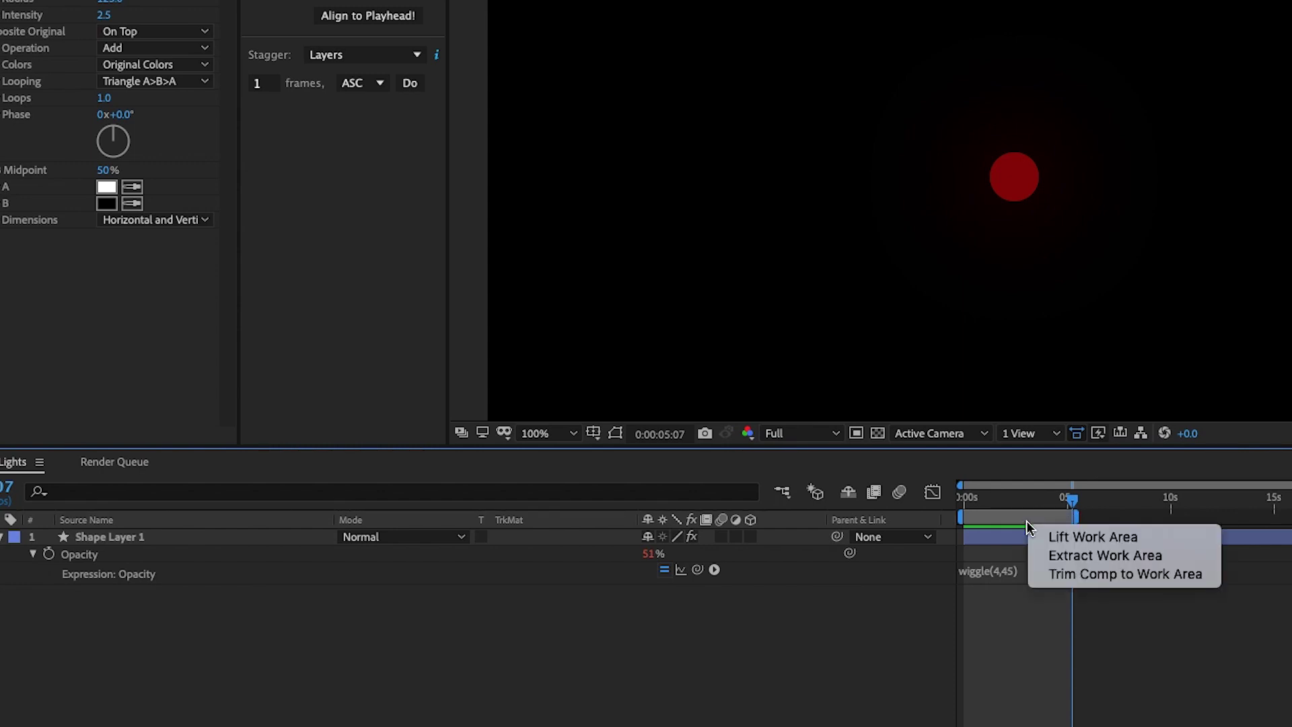
- Trim the comp to the work area, set the circle's X position to 30, and make it 3D
left_click(1100, 575)
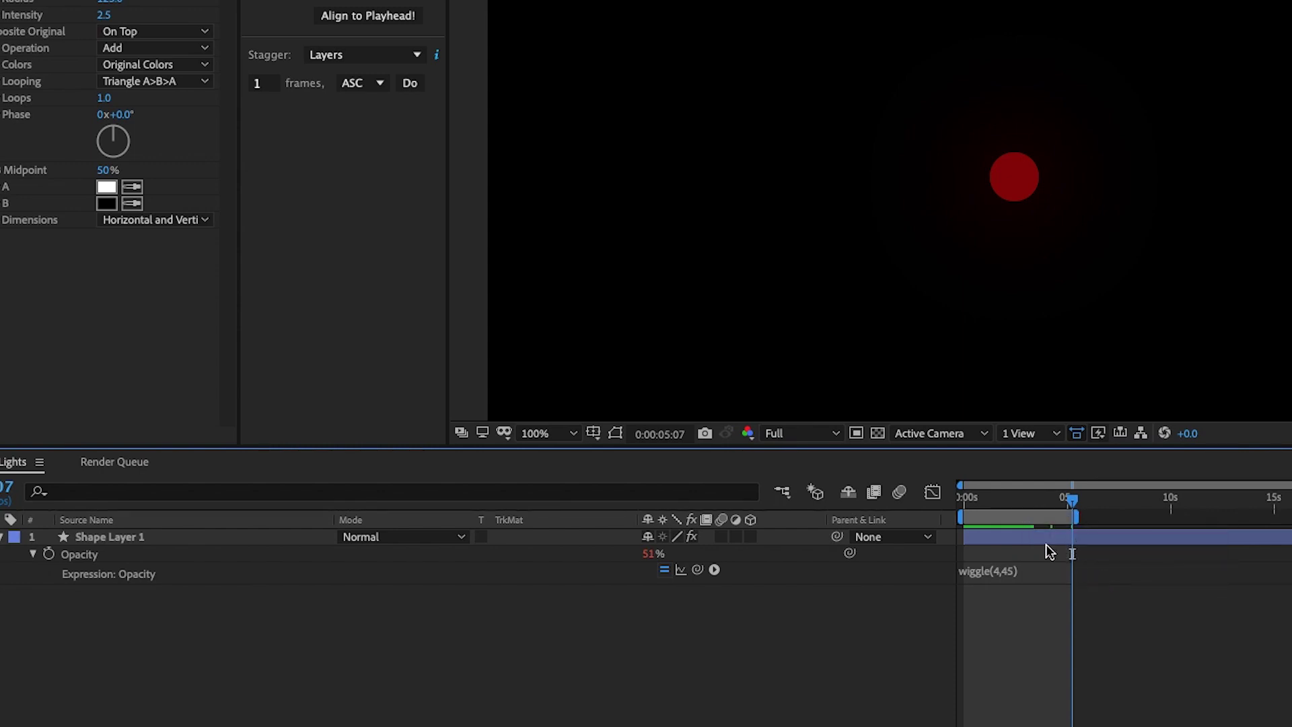
left_click(155, 539)
key("p")
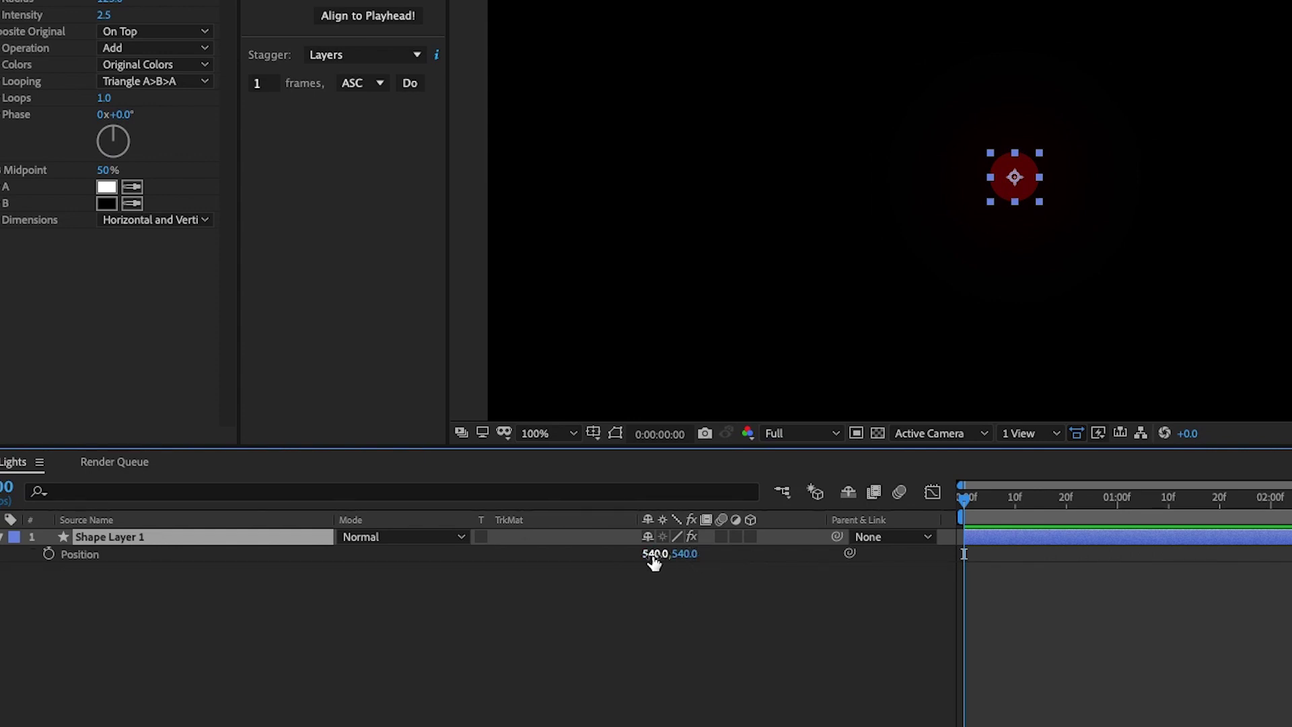
type("30")
key("Return")
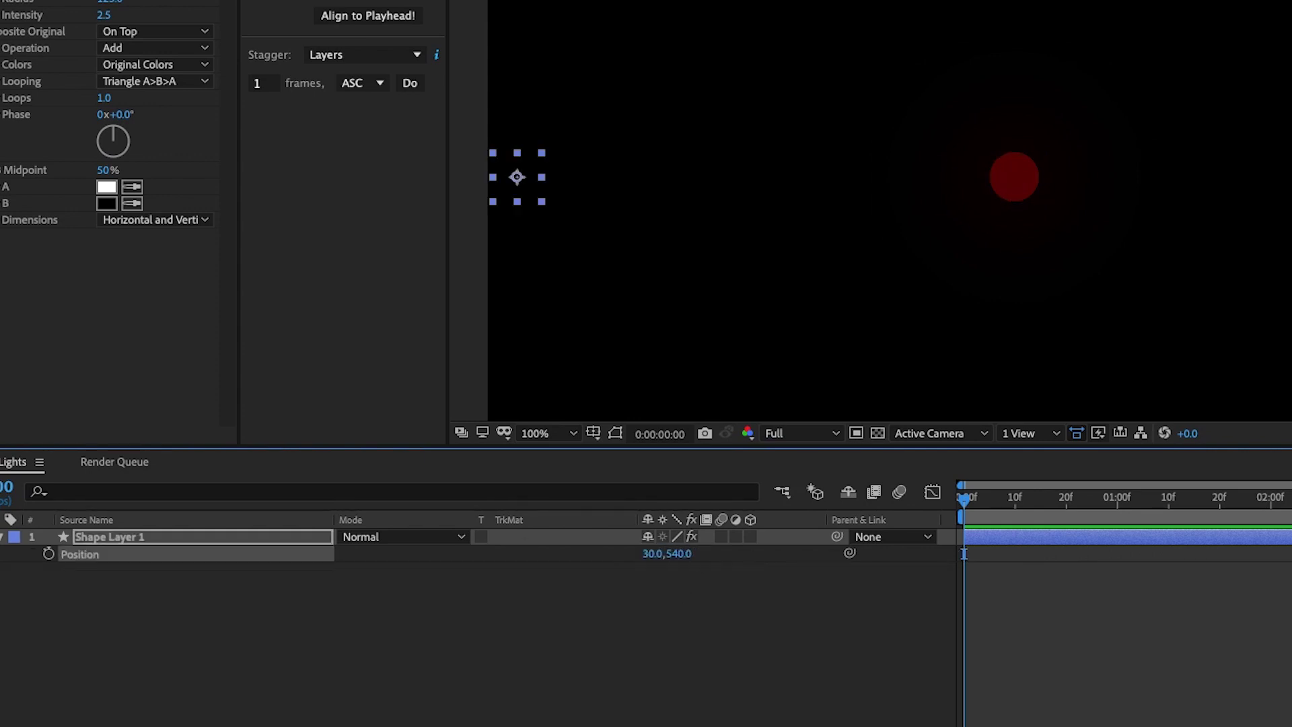
left_click(751, 536)
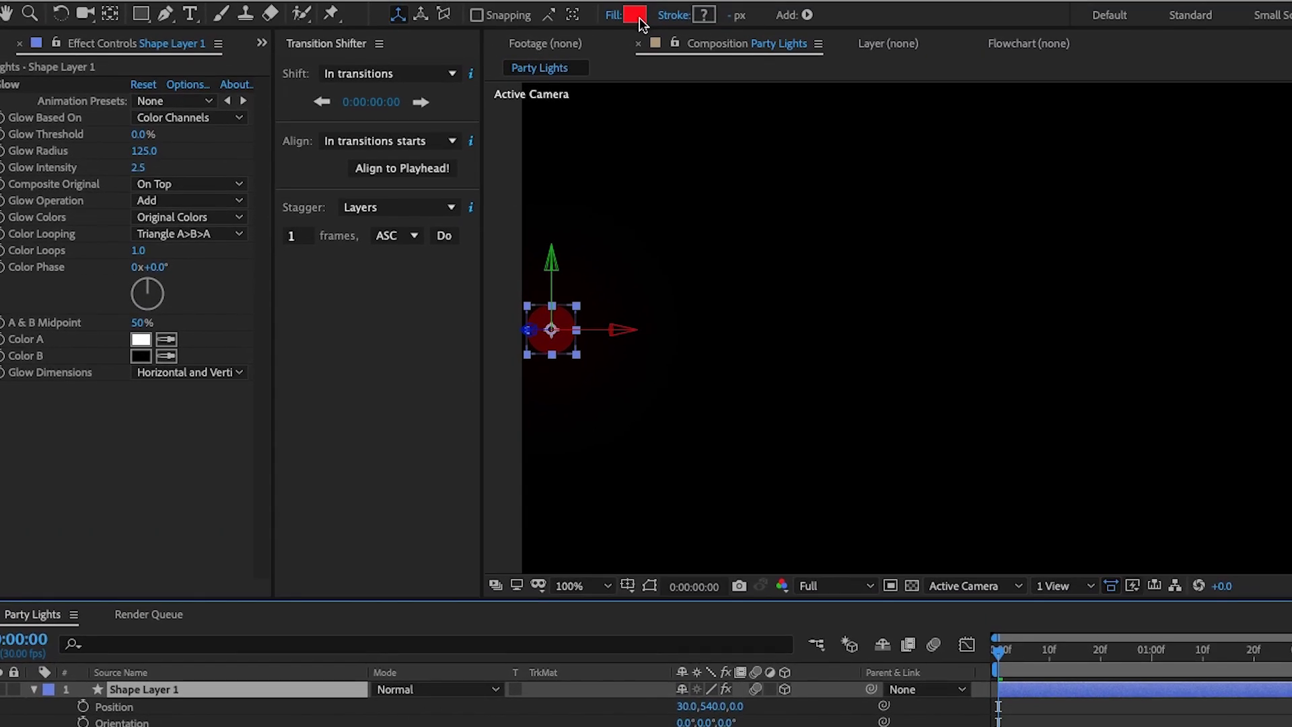
- Set Glow Colors to A & B Colors with Color A and Color B both red
left_click(636, 16)
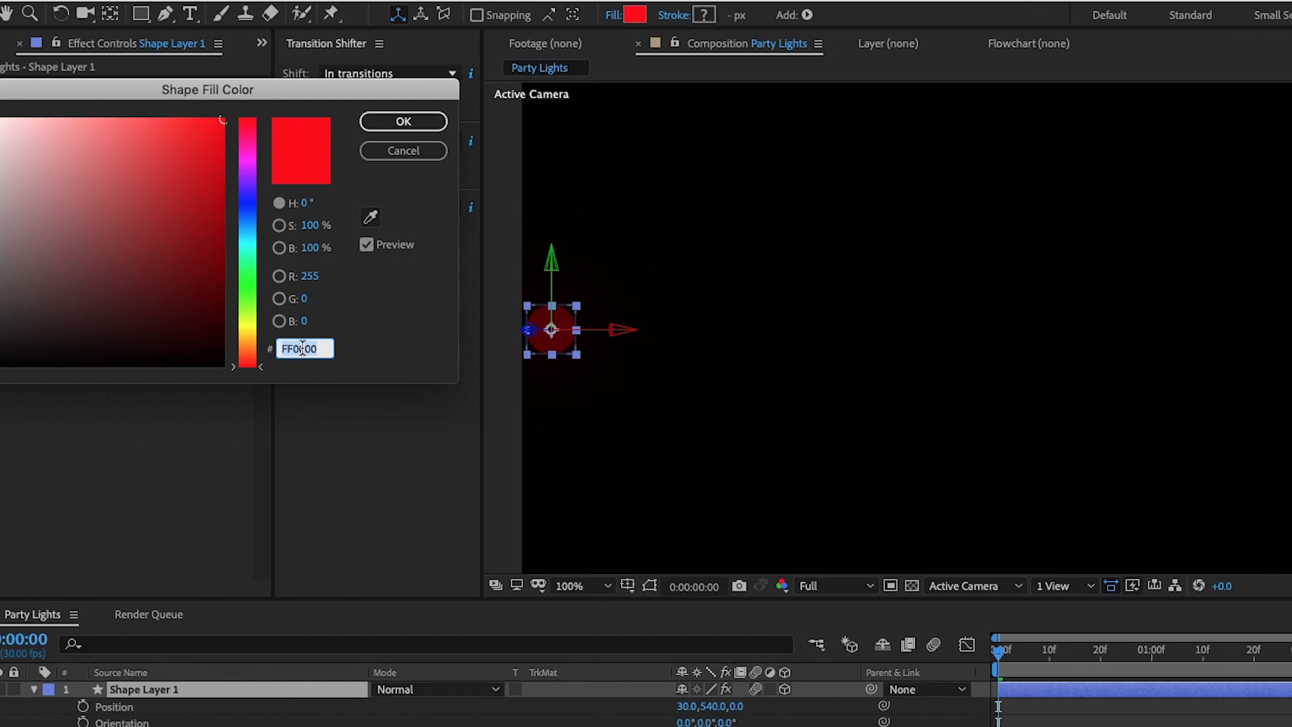
left_click(403, 121)
left_click(142, 346)
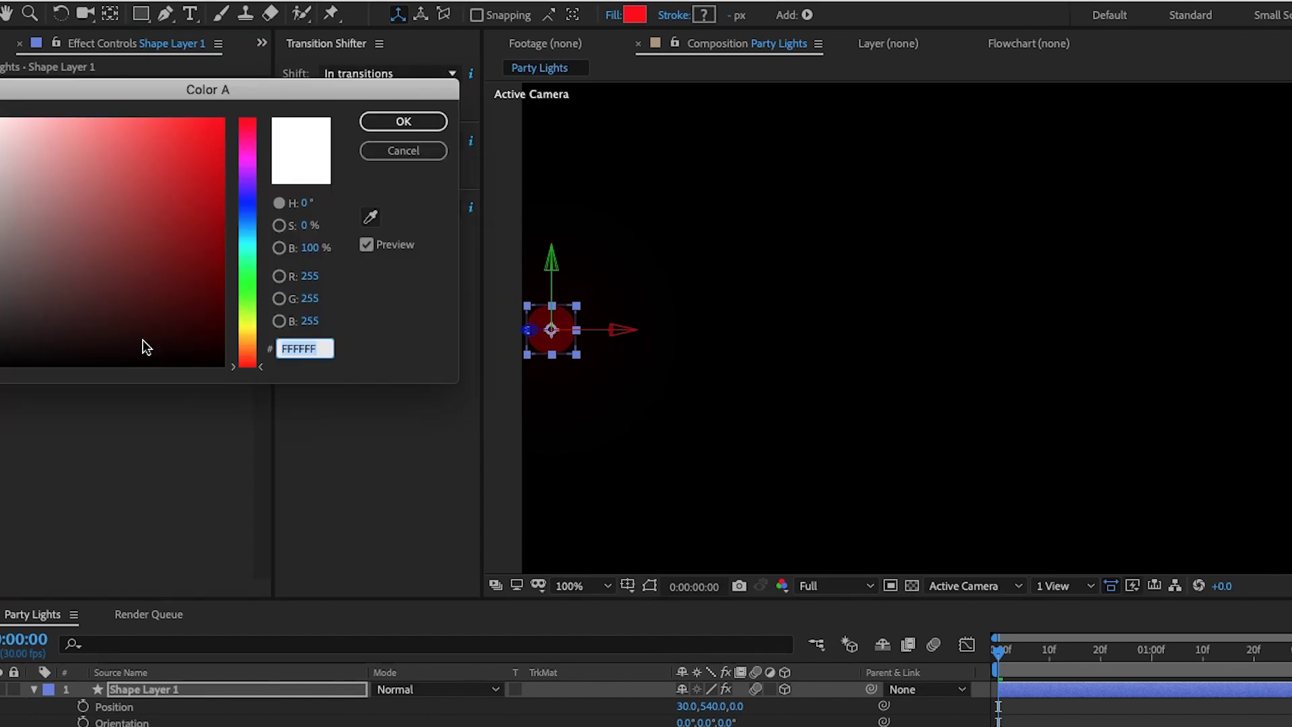
type("FF0000")
left_click(403, 121)
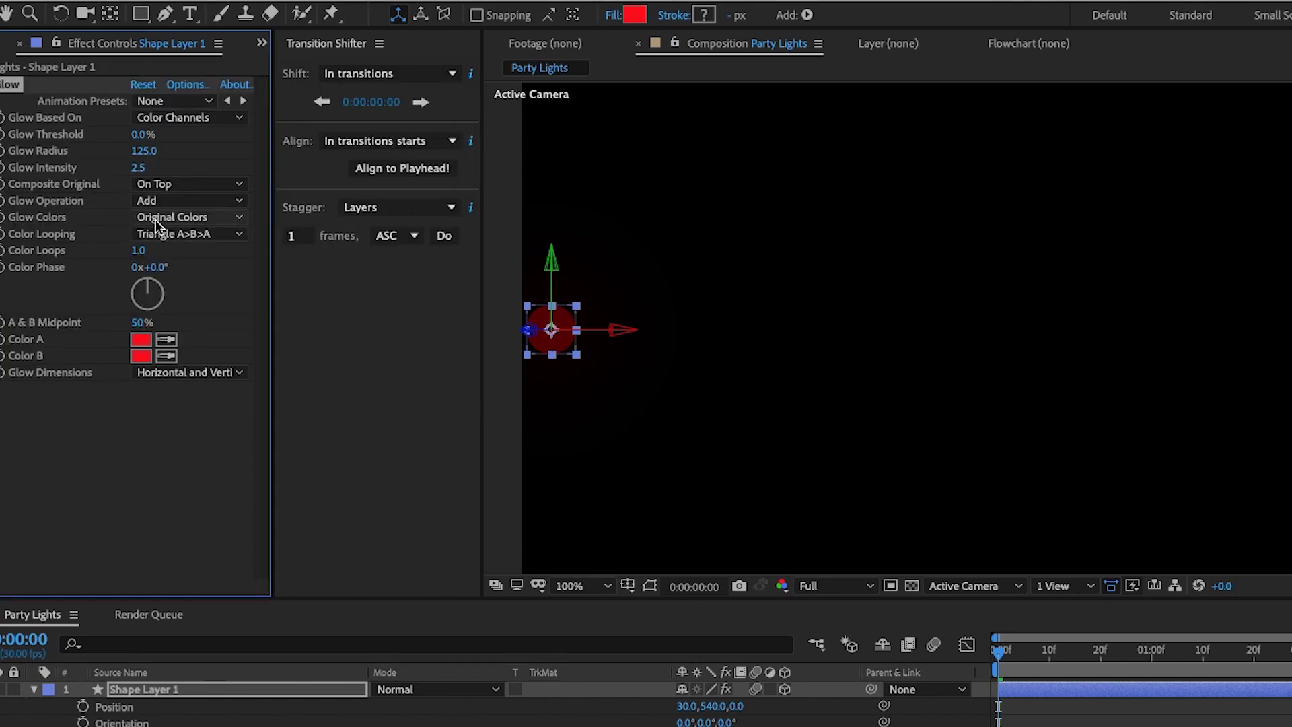
left_click(186, 221)
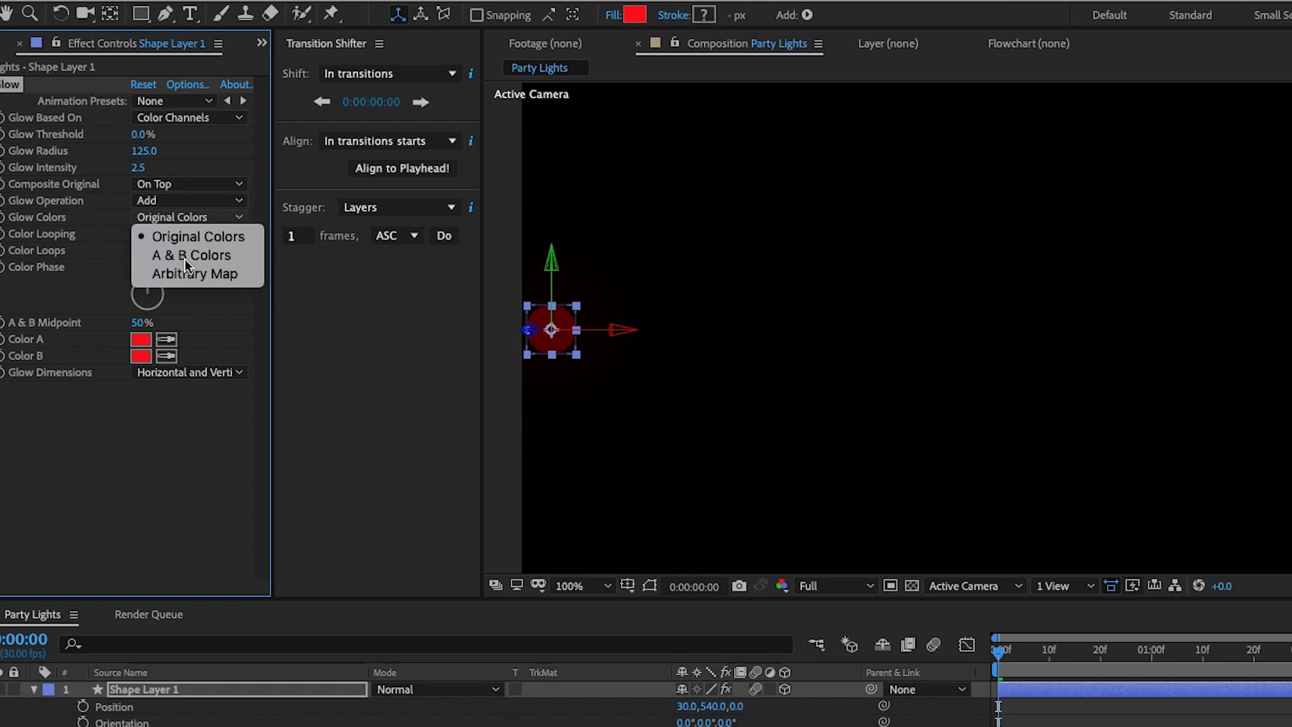
left_click(185, 256)
left_click(516, 426)
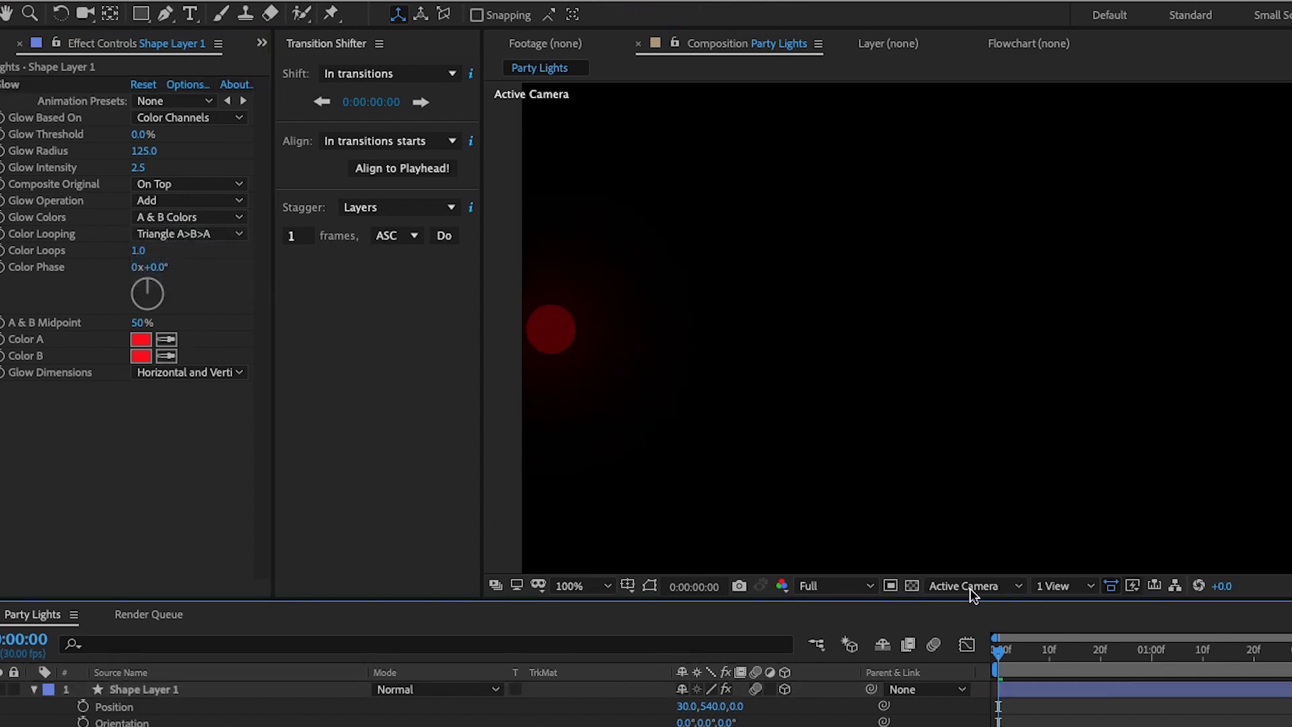
left_click(912, 586)
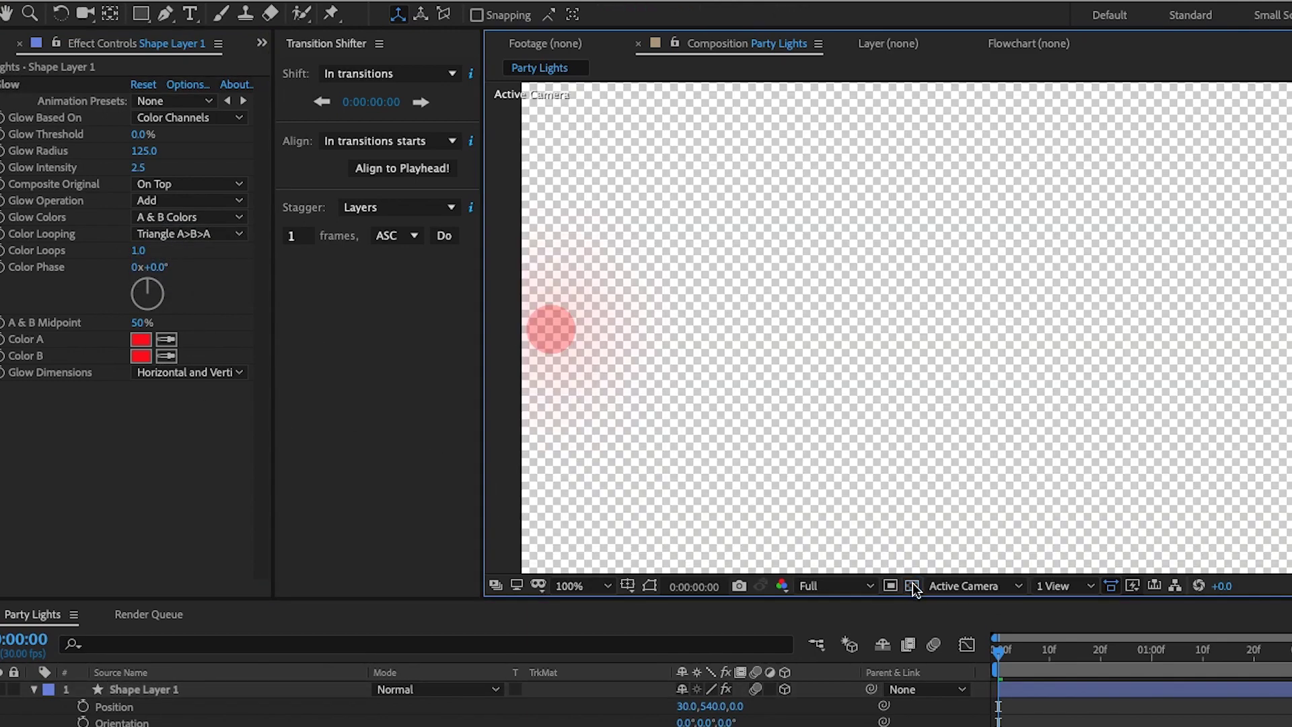
left_click(911, 585)
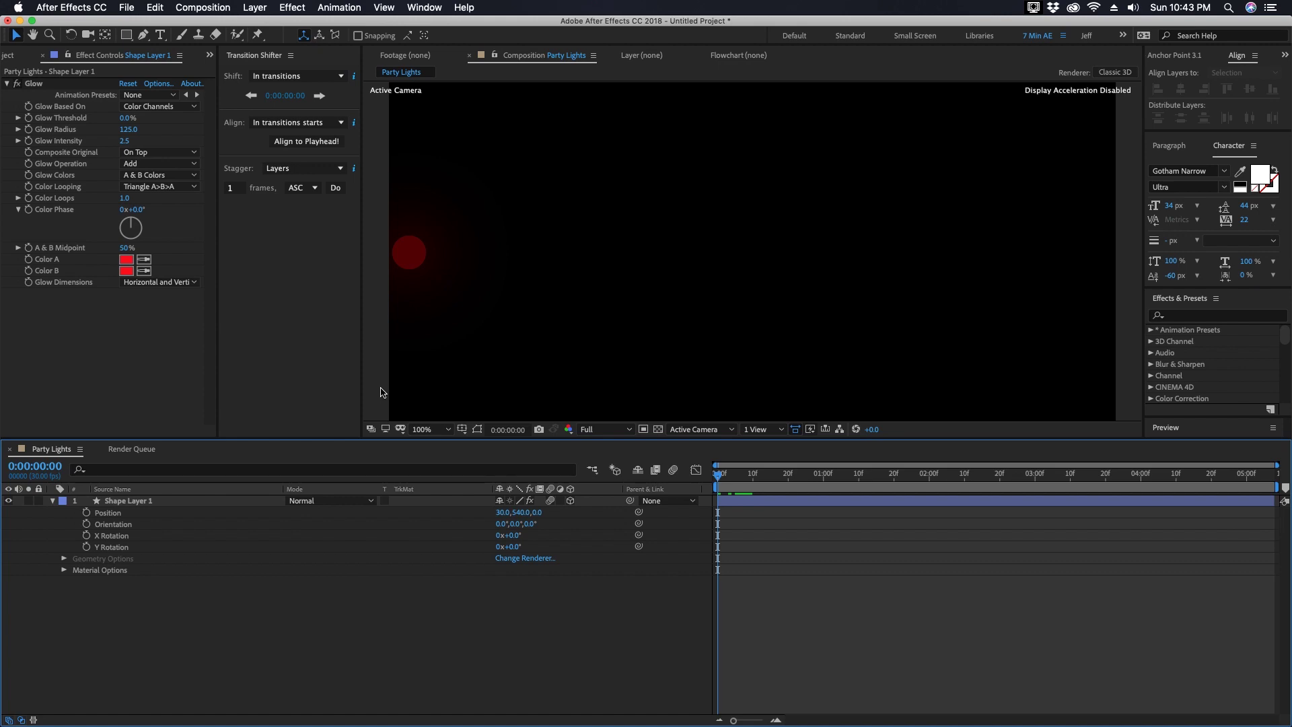
- Duplicate the circle and pick-whip Shape Layer 1's ellipse Size to Shape Layer 2's Size
left_click(134, 502)
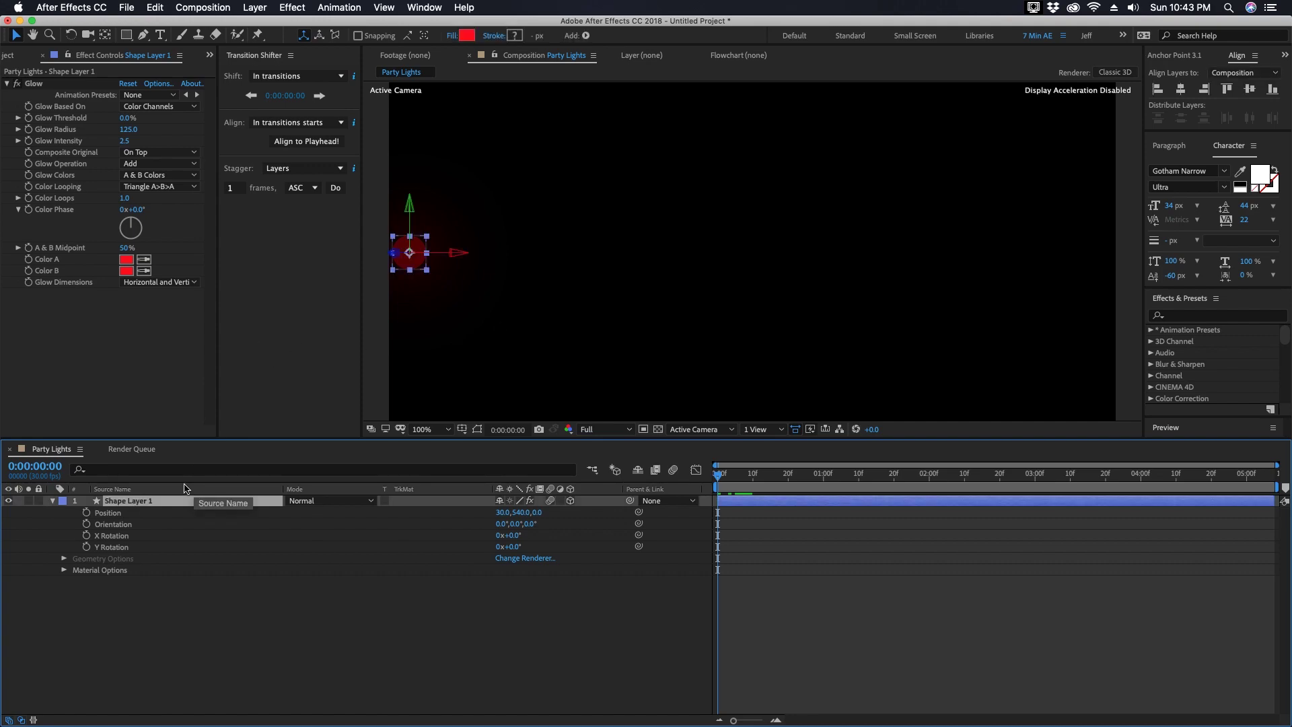
key("ctrl+d")
left_click(64, 512)
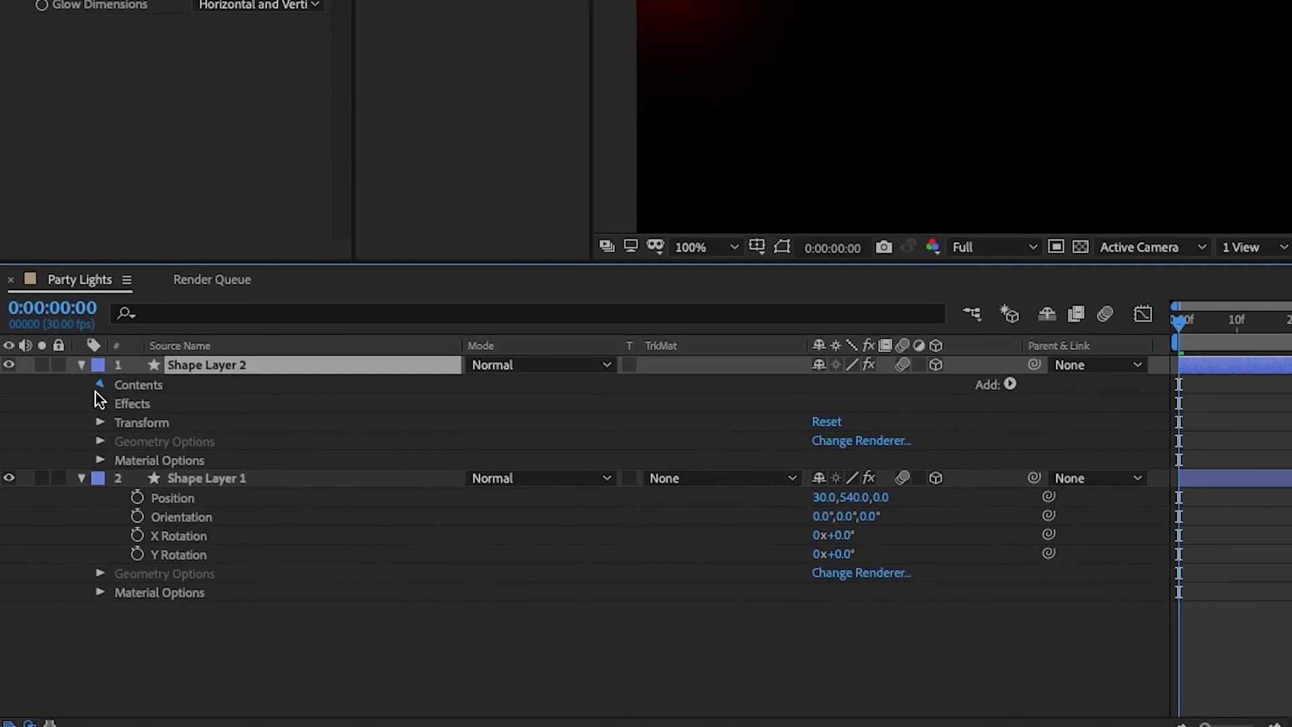
left_click(120, 404)
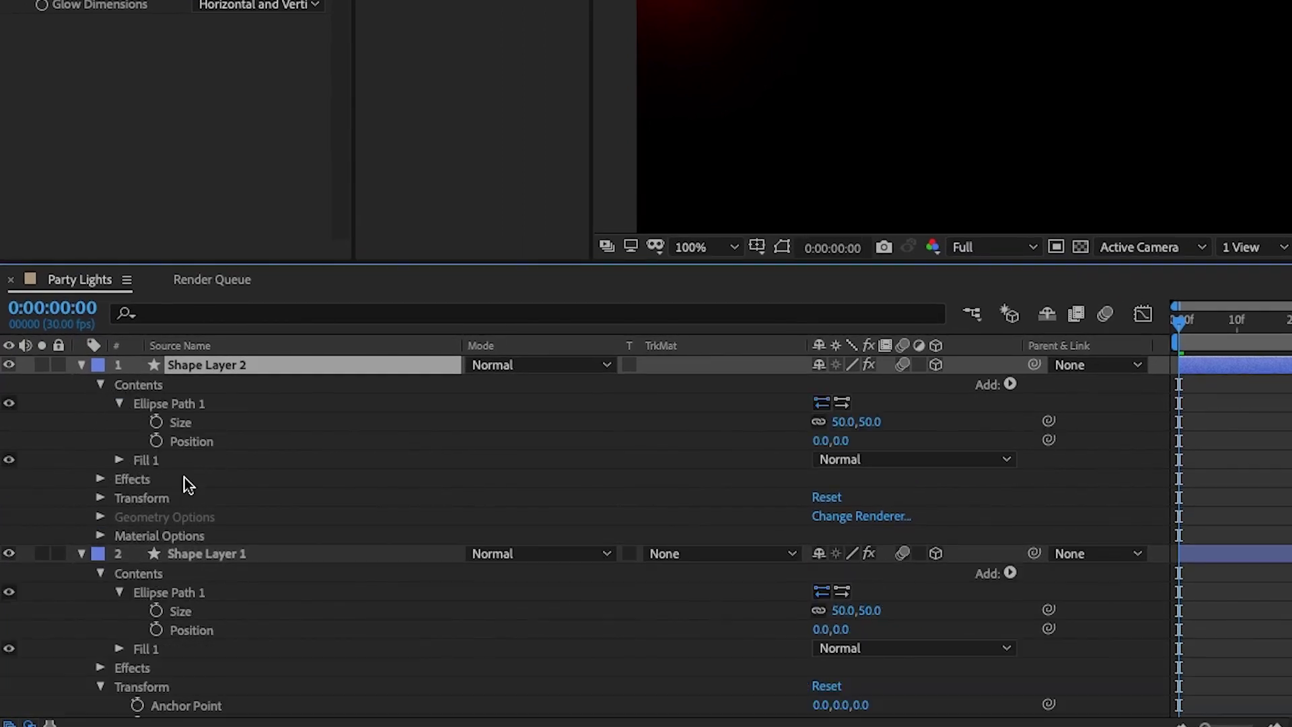
left_click(180, 612)
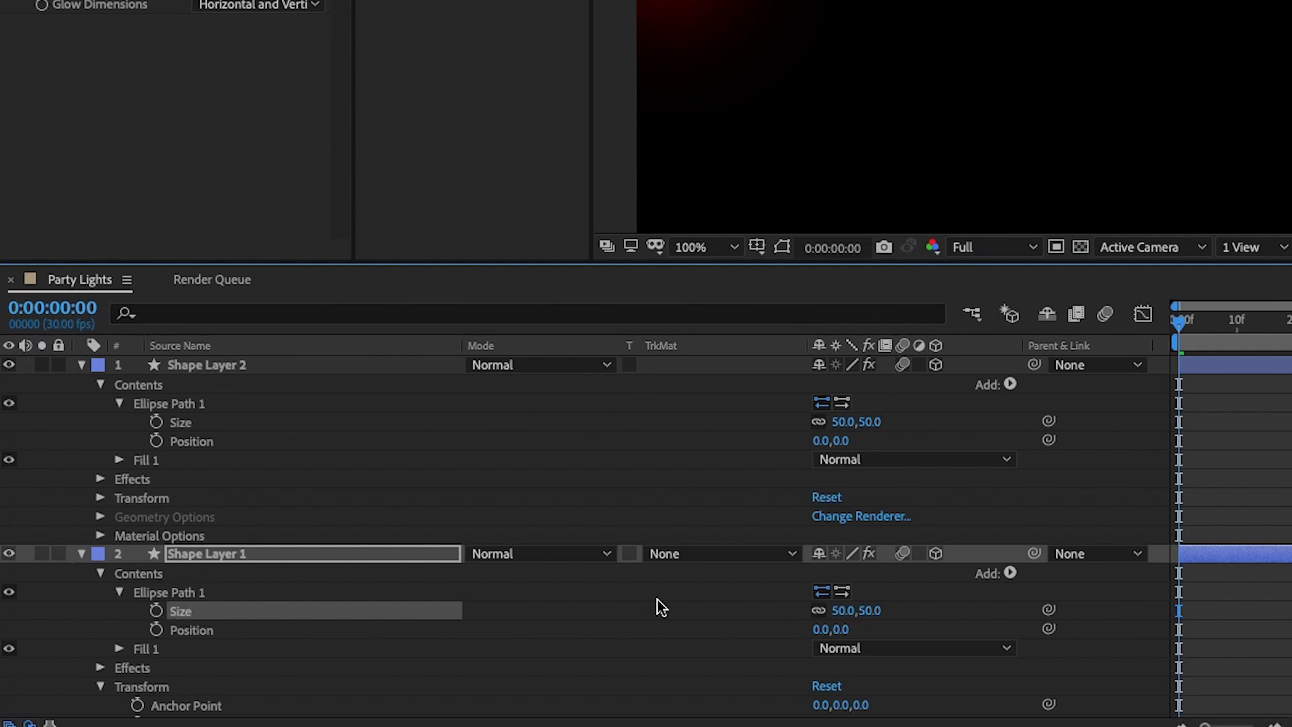
key("Return")
left_click_drag(1048, 611, 195, 424)
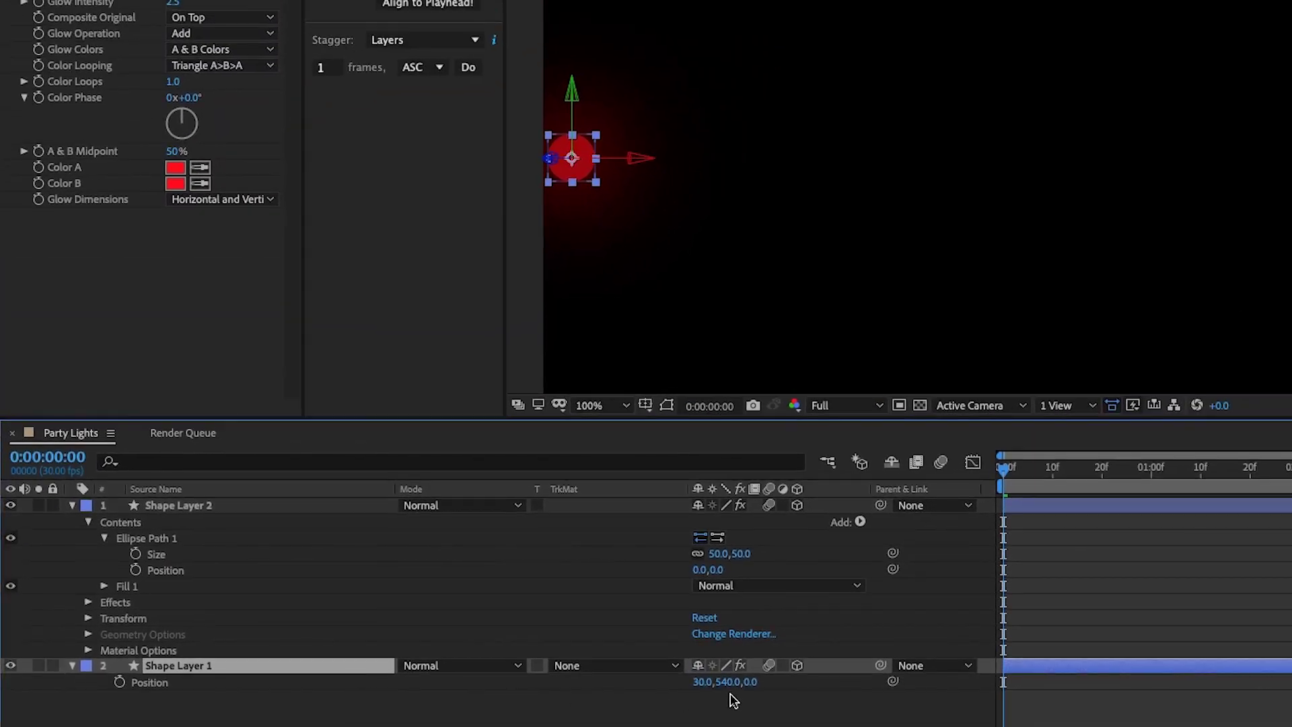
- Set Shape Layer 1's X position to 140 and scrub the linked Size to 48
left_click(702, 681)
type("140")
key("Return")
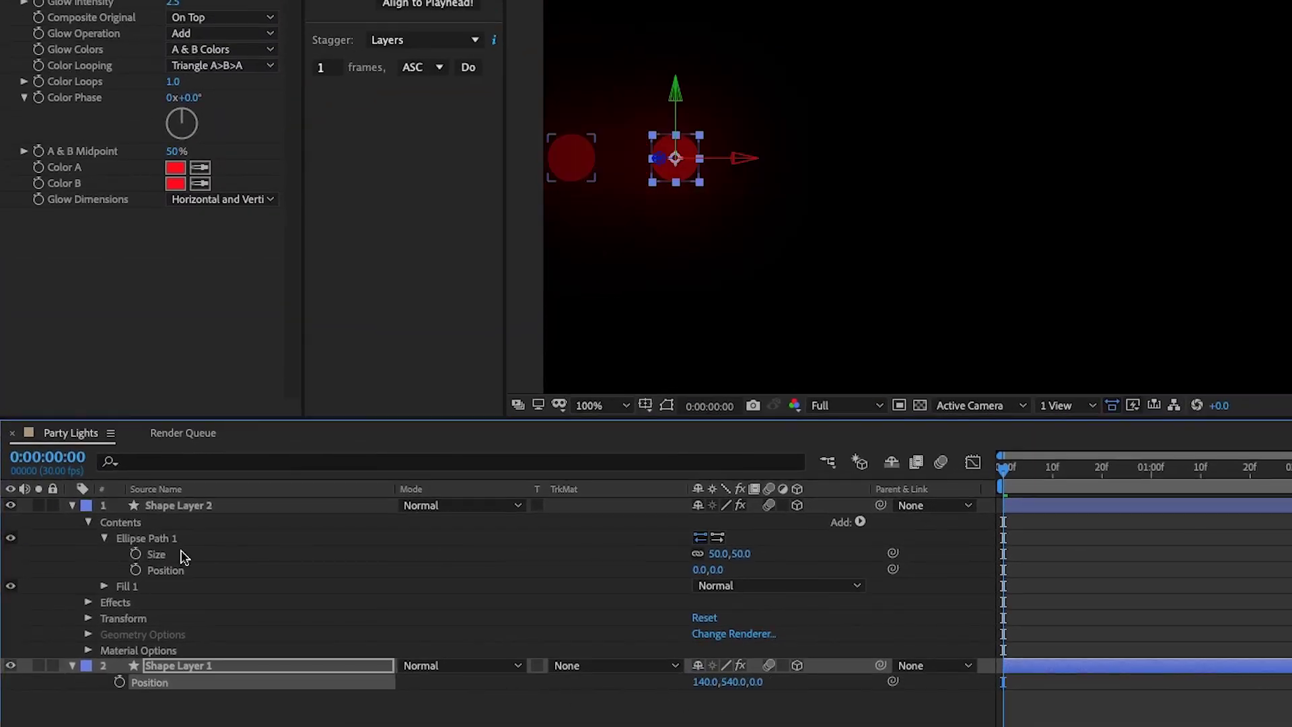
left_click_drag(717, 554, 715, 557)
left_click(176, 506)
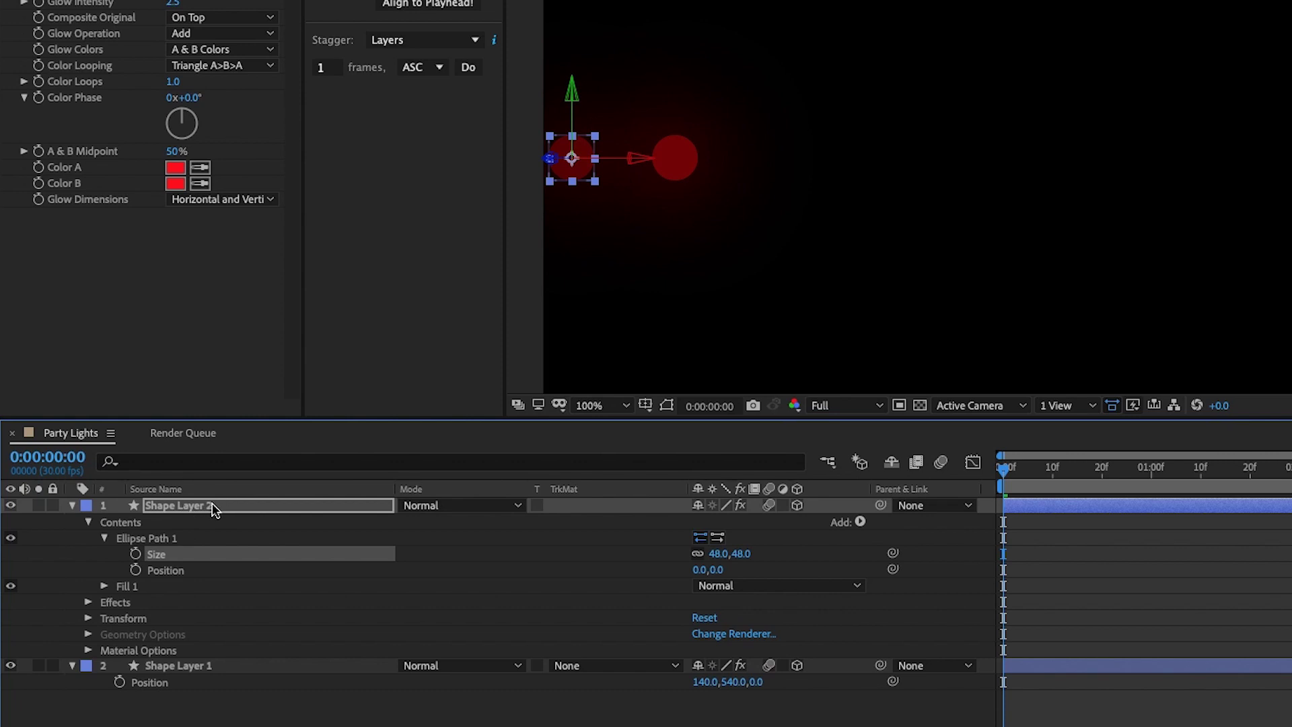
left_click(238, 667)
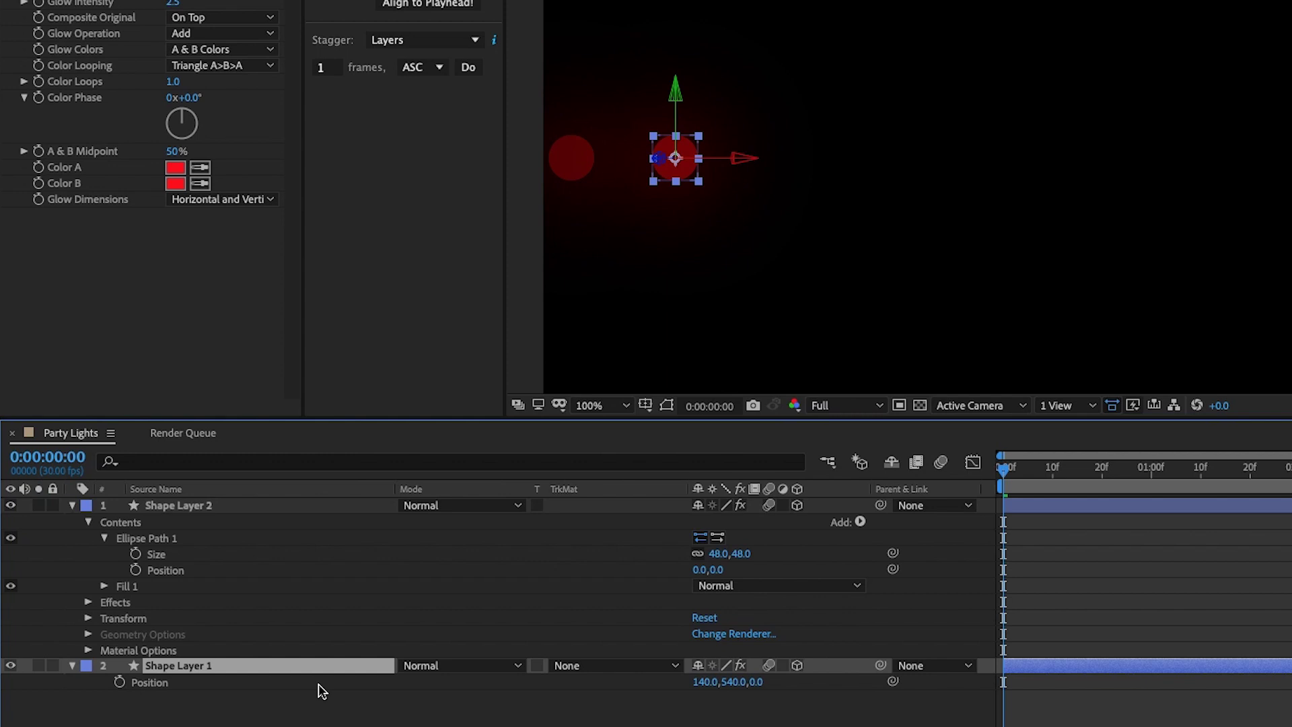
left_click(184, 506)
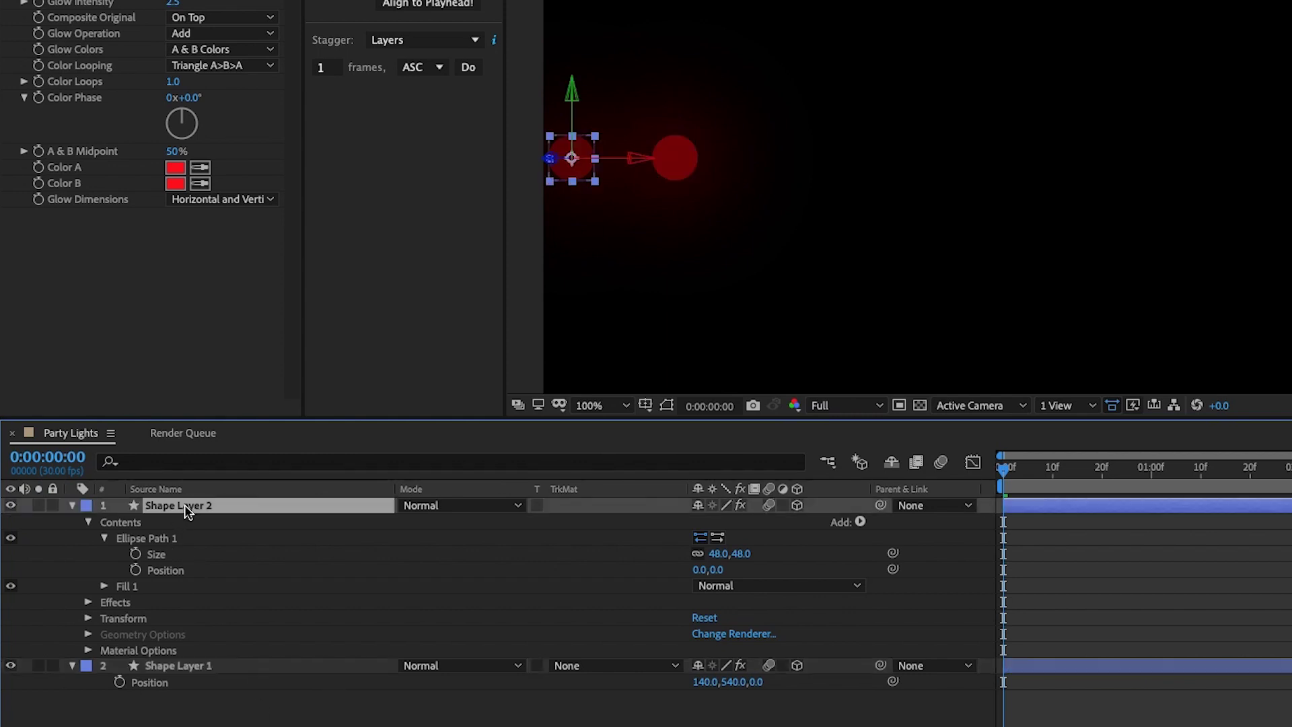
- Set Shape Layer 1's X position to 90
key("p")
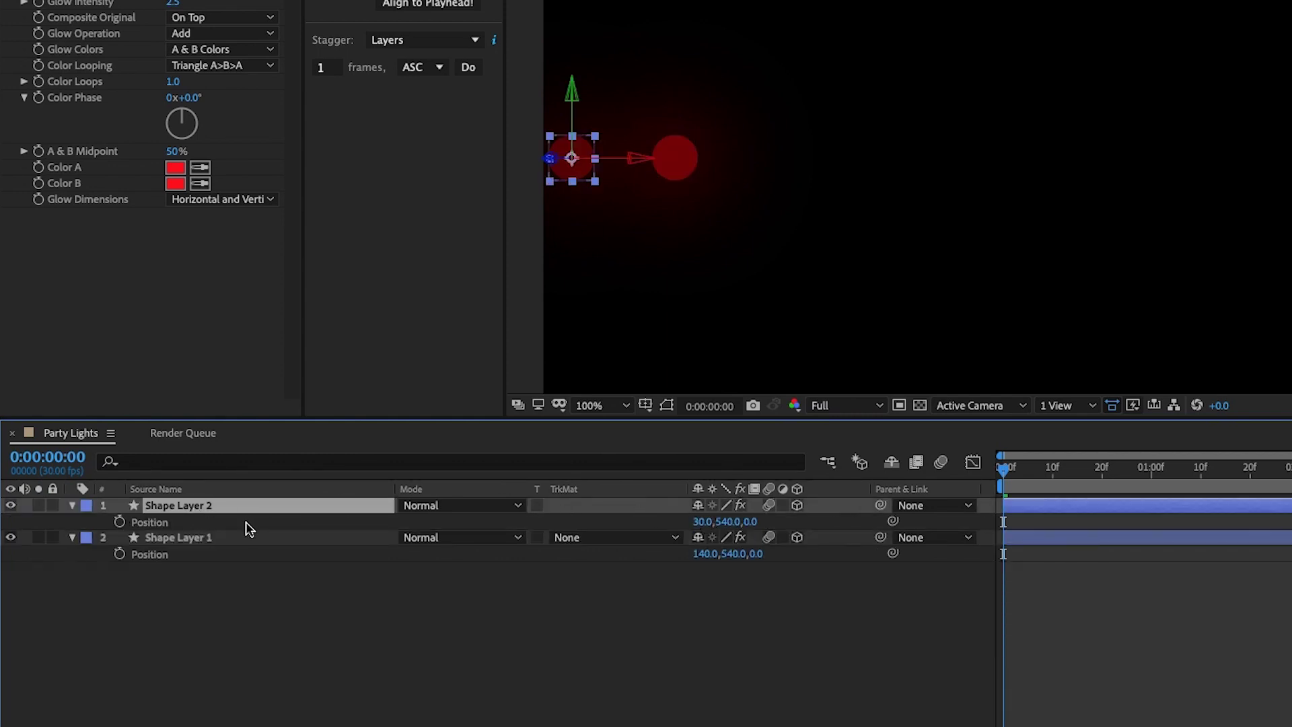
left_click(185, 537)
left_click(708, 553)
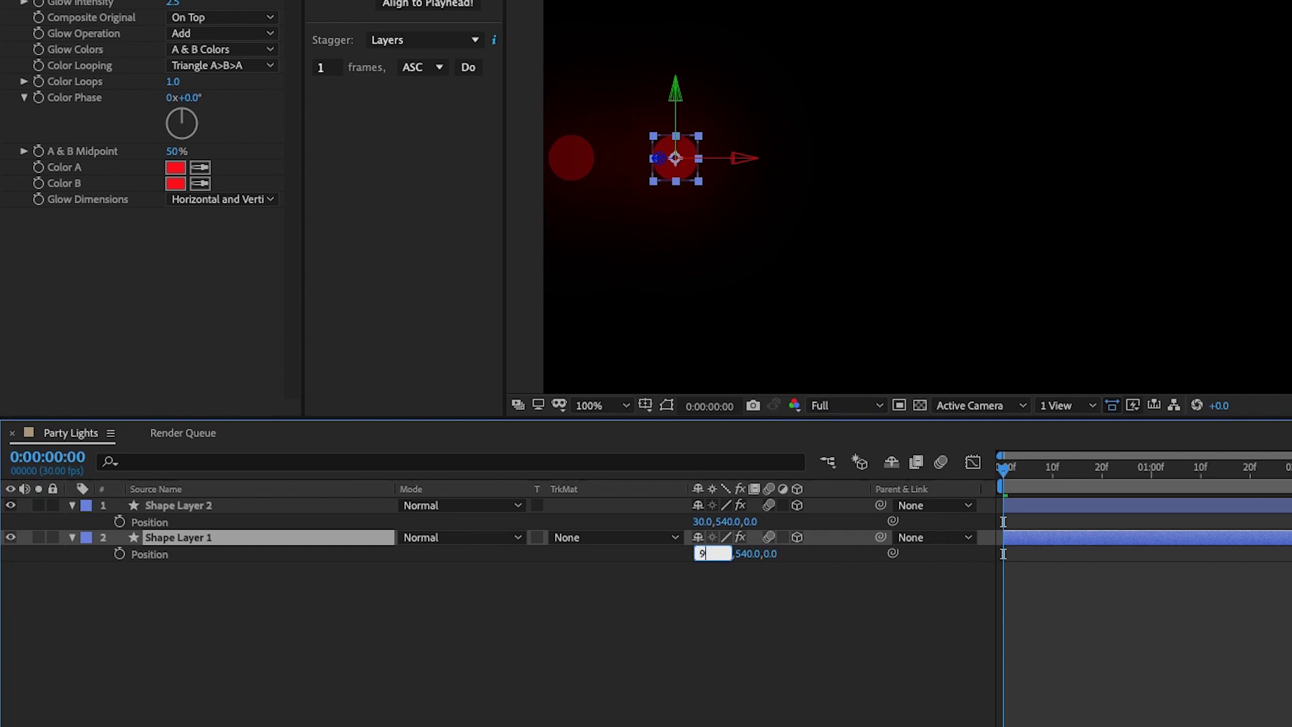
type("90")
key("Return")
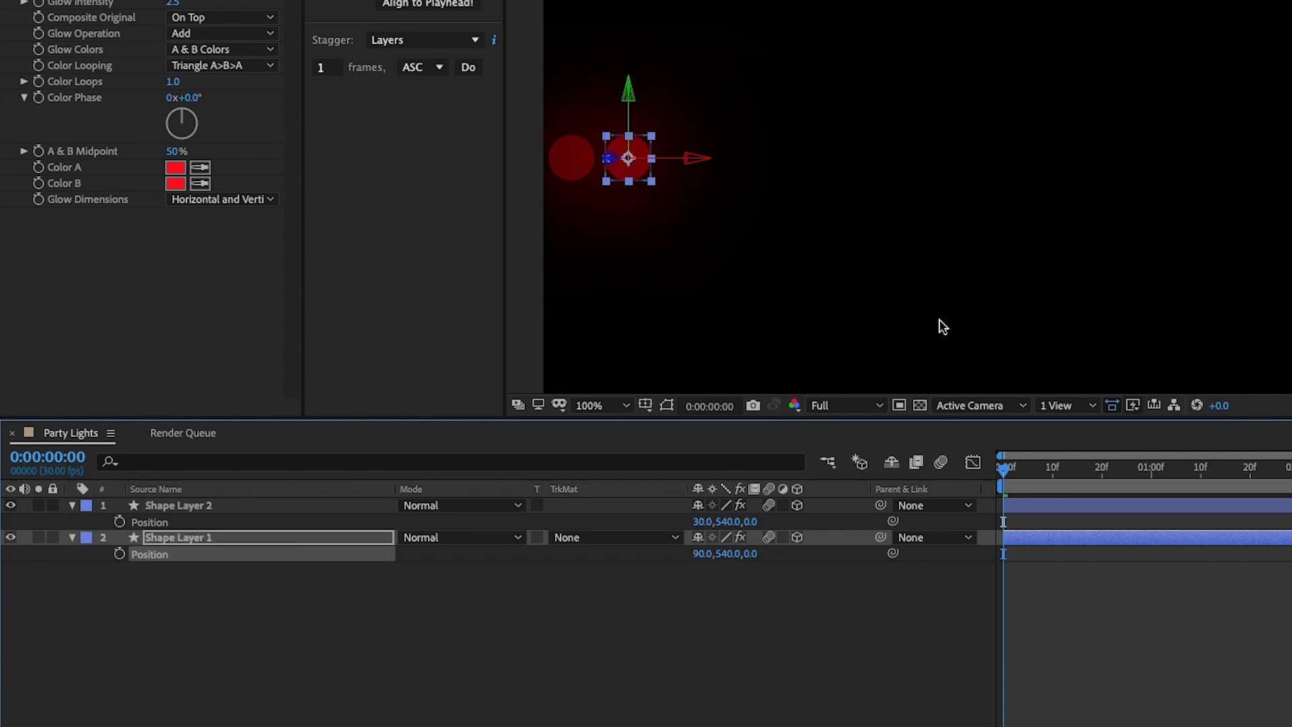
- Duplicate the circle layer into many copies and show every layer's Position
left_click(229, 542)
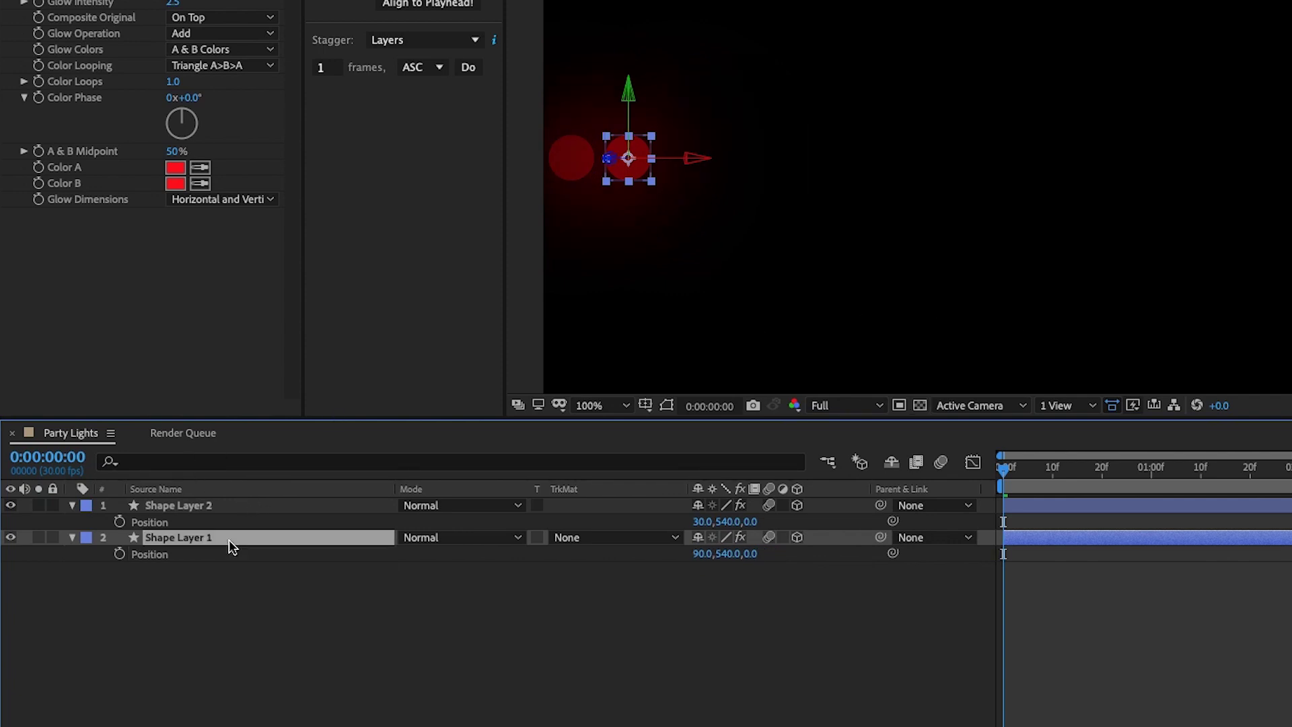
key("ctrl+d")
key("ctrl+d")
key("ctrl+d")
key("ctrl+d")
key("ctrl+d")
key("ctrl+d")
key("ctrl+d")
key("ctrl+d")
key("ctrl+d")
key("ctrl+d")
key("ctrl+d")
key("ctrl+d")
key("ctrl+d")
key("ctrl+d")
key("ctrl+d")
key("ctrl+d")
key("ctrl+d")
key("ctrl+d")
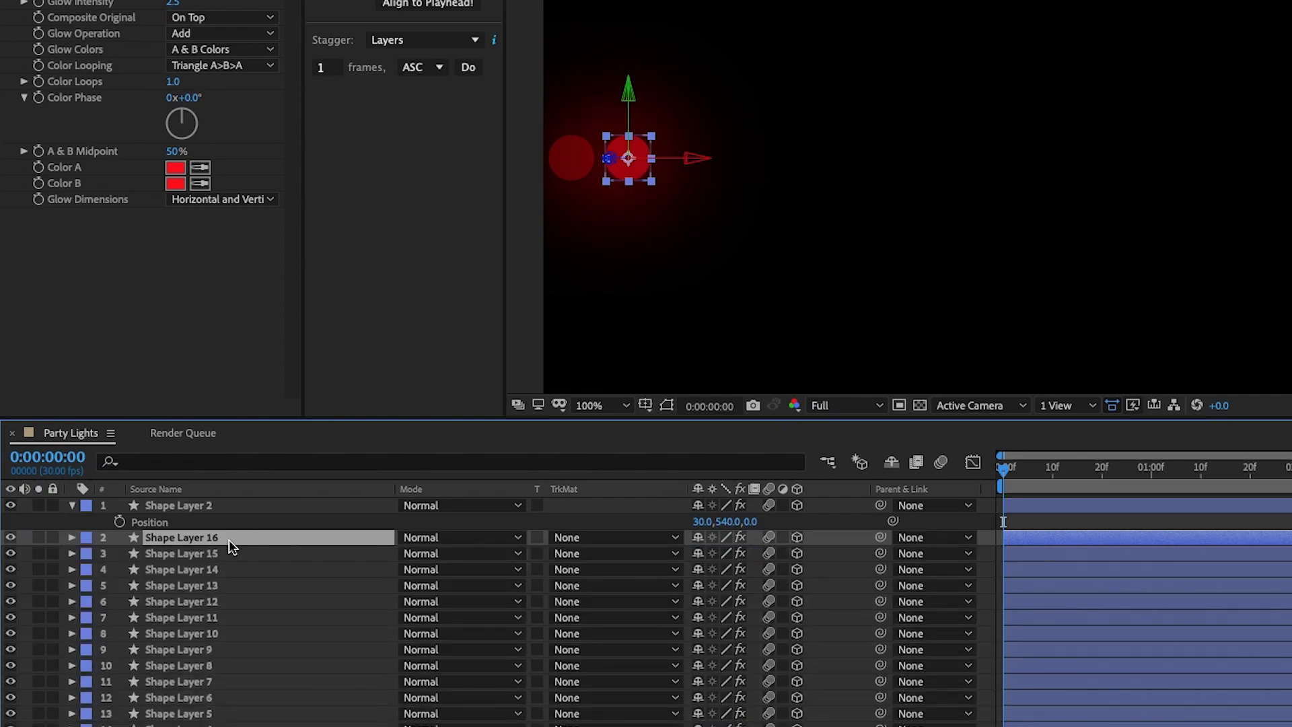
key("ctrl+d")
key("ctrl+d")
key("ctrl+d")
key("ctrl+d")
key("ctrl+d")
key("ctrl+d")
key("ctrl+d")
key("ctrl+d")
key("ctrl+a")
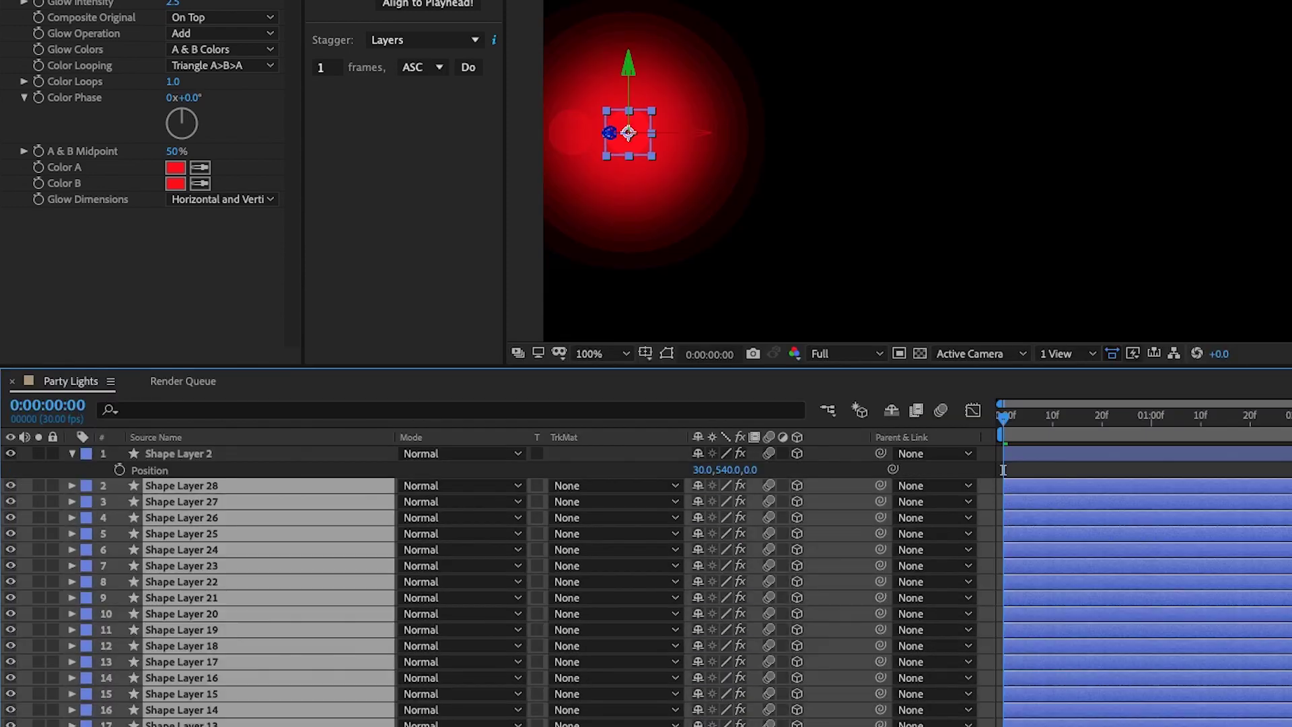
key("p")
key("F2")
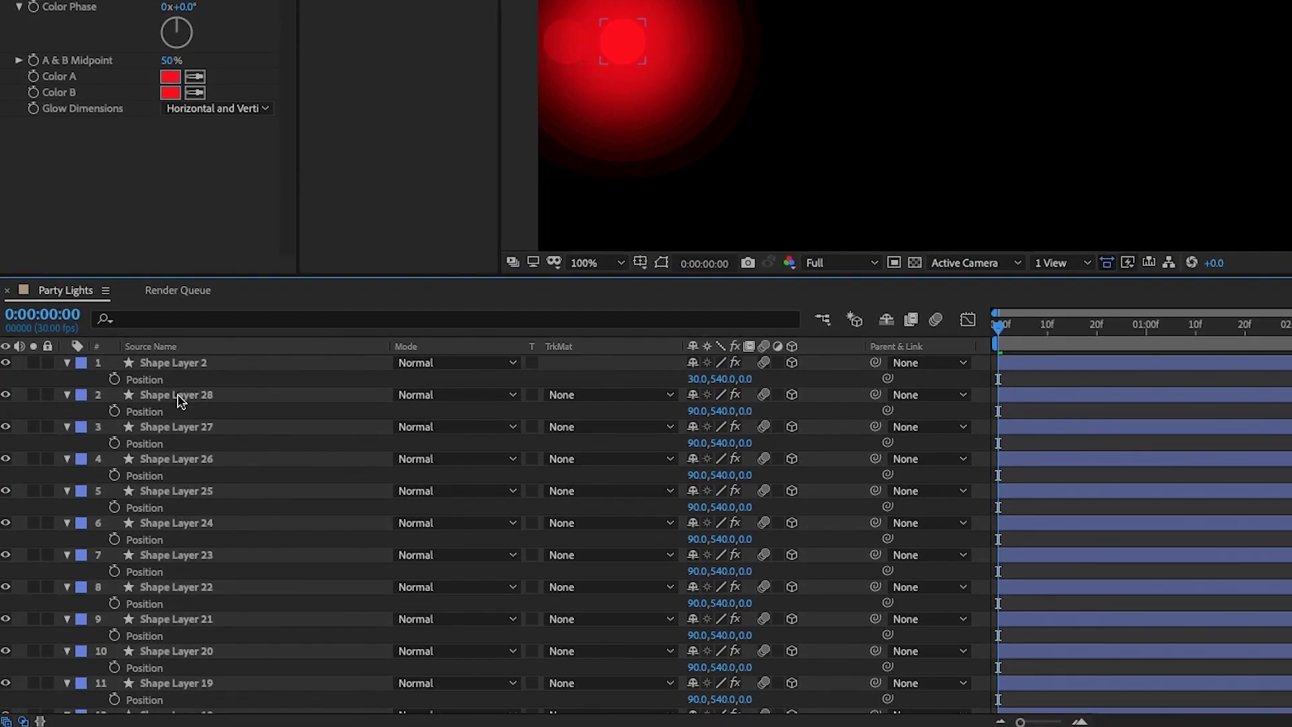
- Space the copies 60 px apart at X 150 through 1050, then preview the row
left_click(179, 396)
left_click(689, 444)
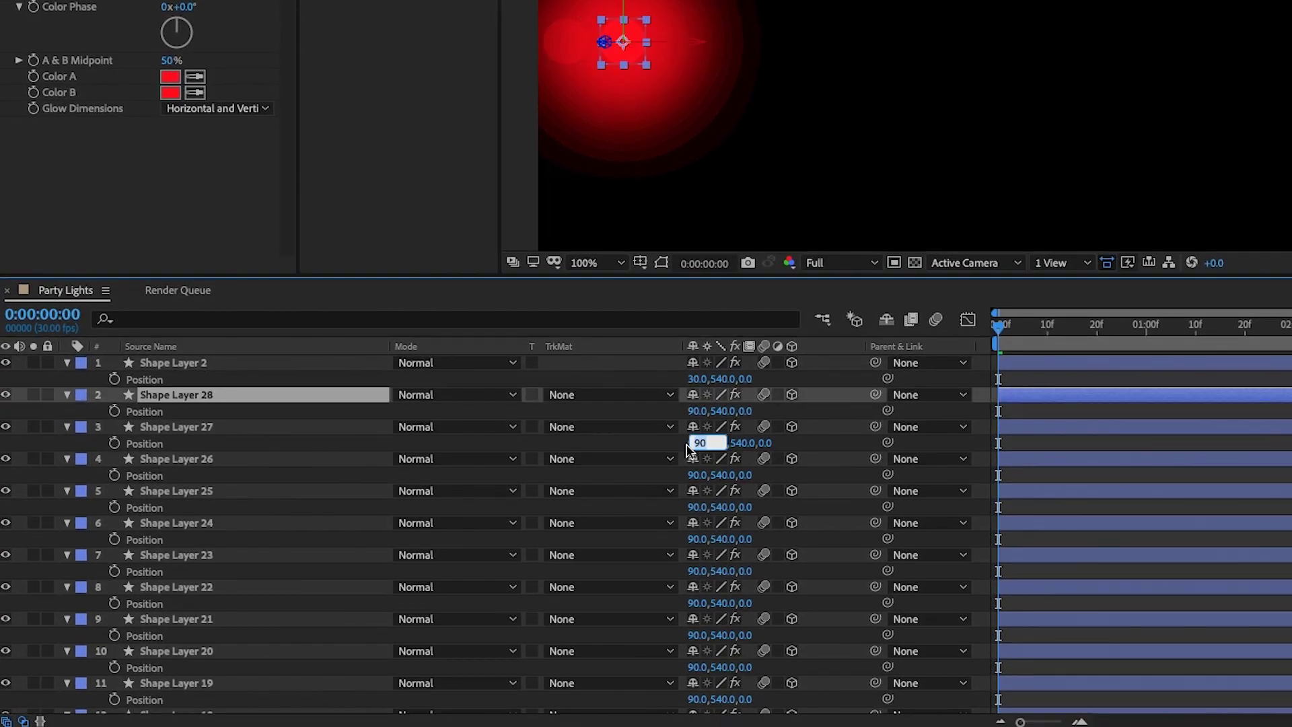
type("150")
key("Tab")
type("210")
key("Tab")
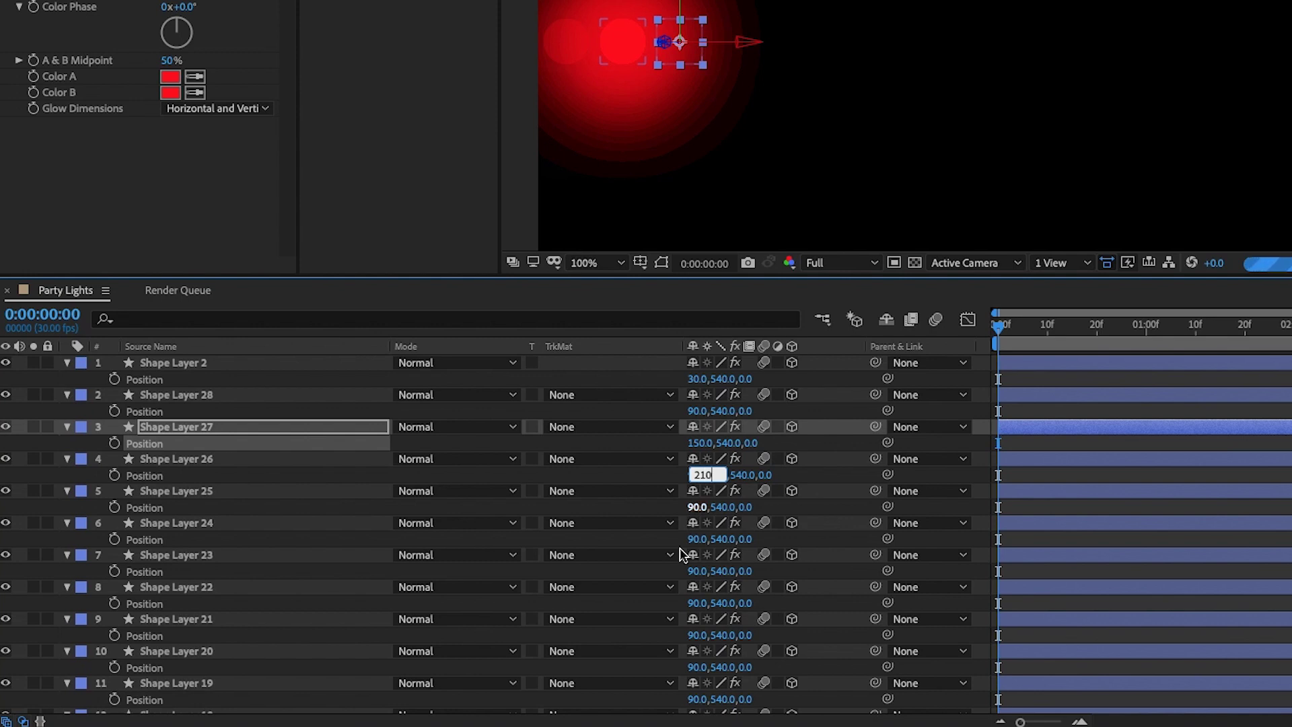
type("270")
key("Tab")
type("330")
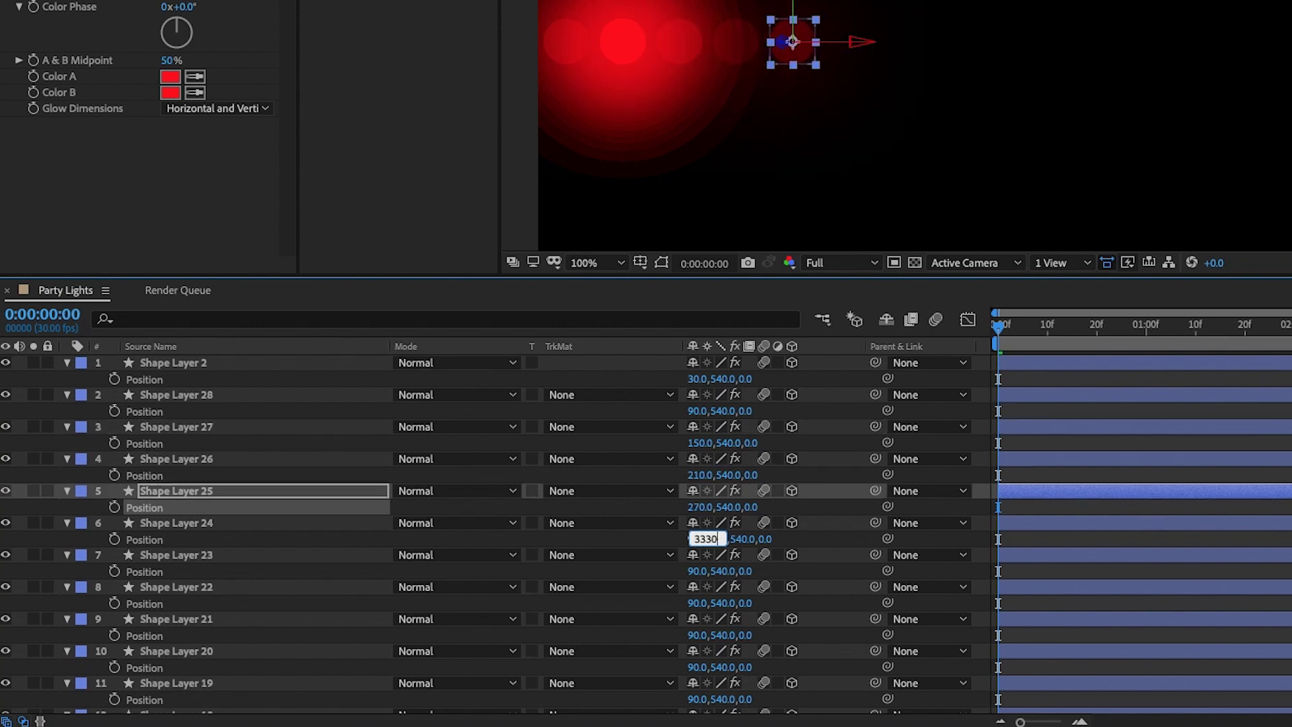
key("Tab")
type("3")
key("Tab")
type("450")
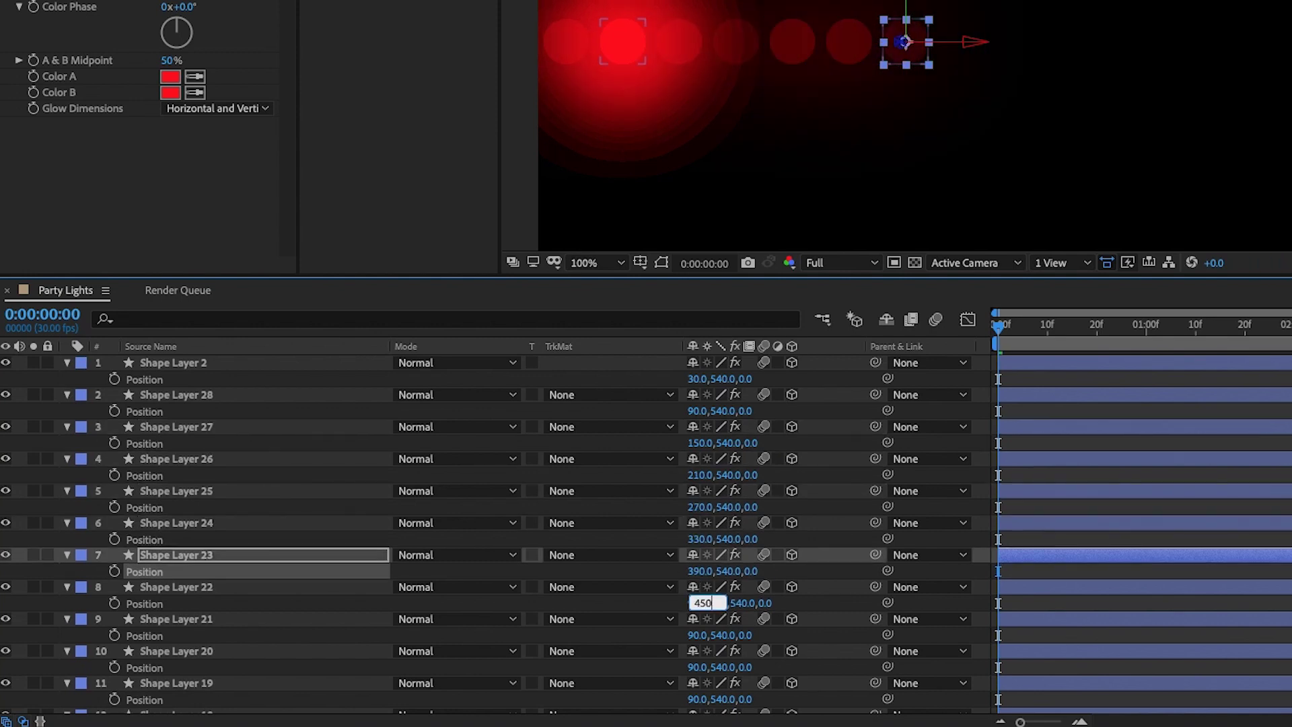
key("Tab")
type("510")
key("Tab")
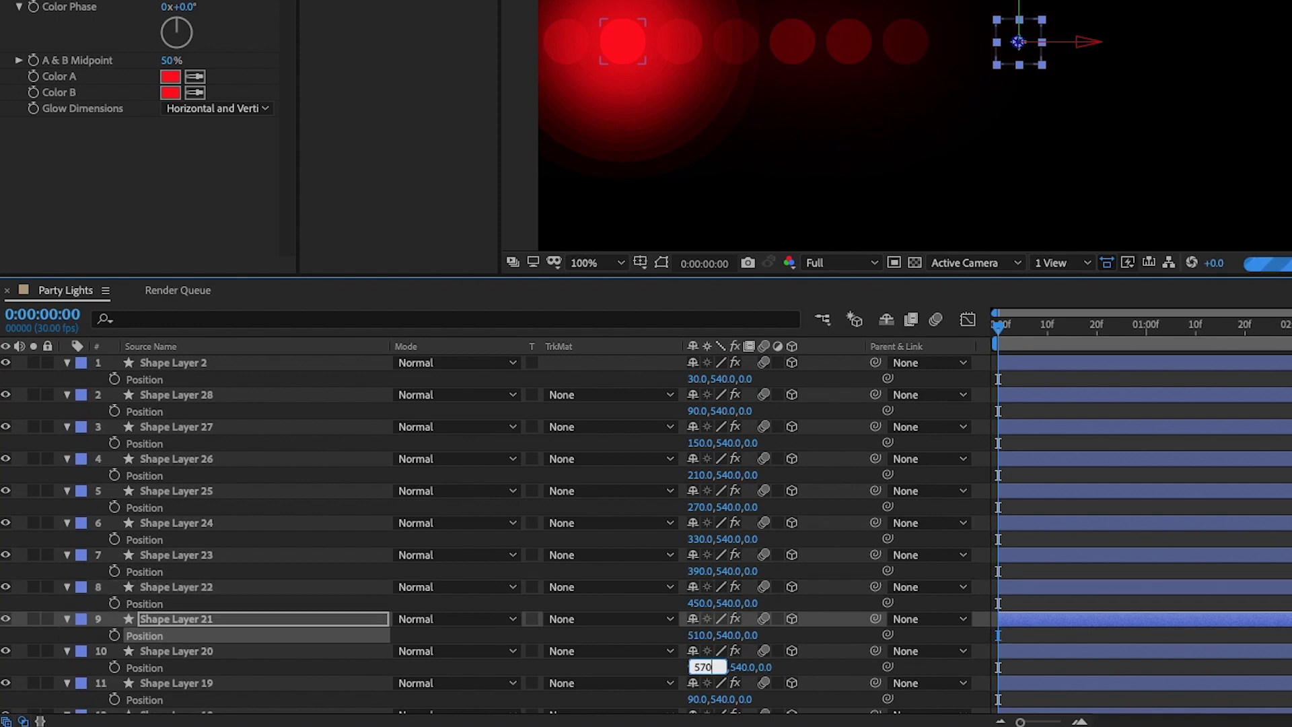
type("570")
key("Tab")
type("630")
key("Tab")
type("690")
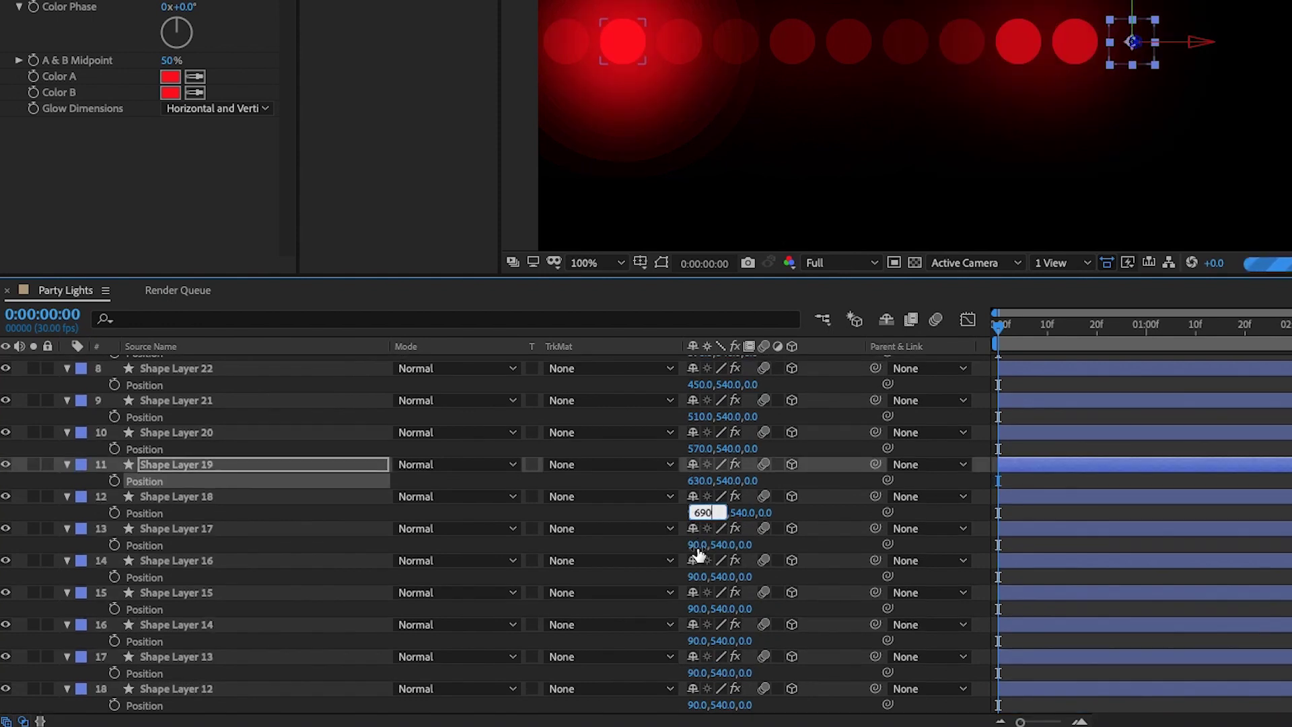
key("Tab")
type("750")
key("Tab")
type("81")
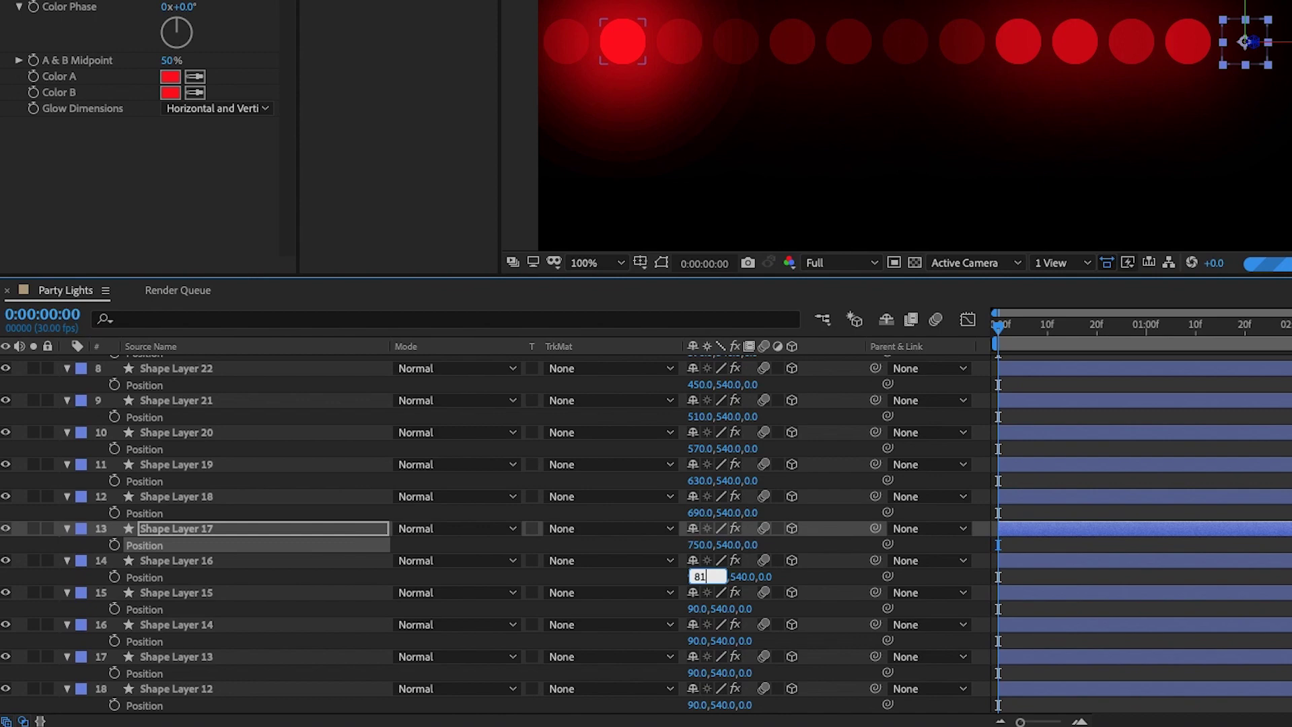
type("0")
key("Tab")
type("870")
key("Tab")
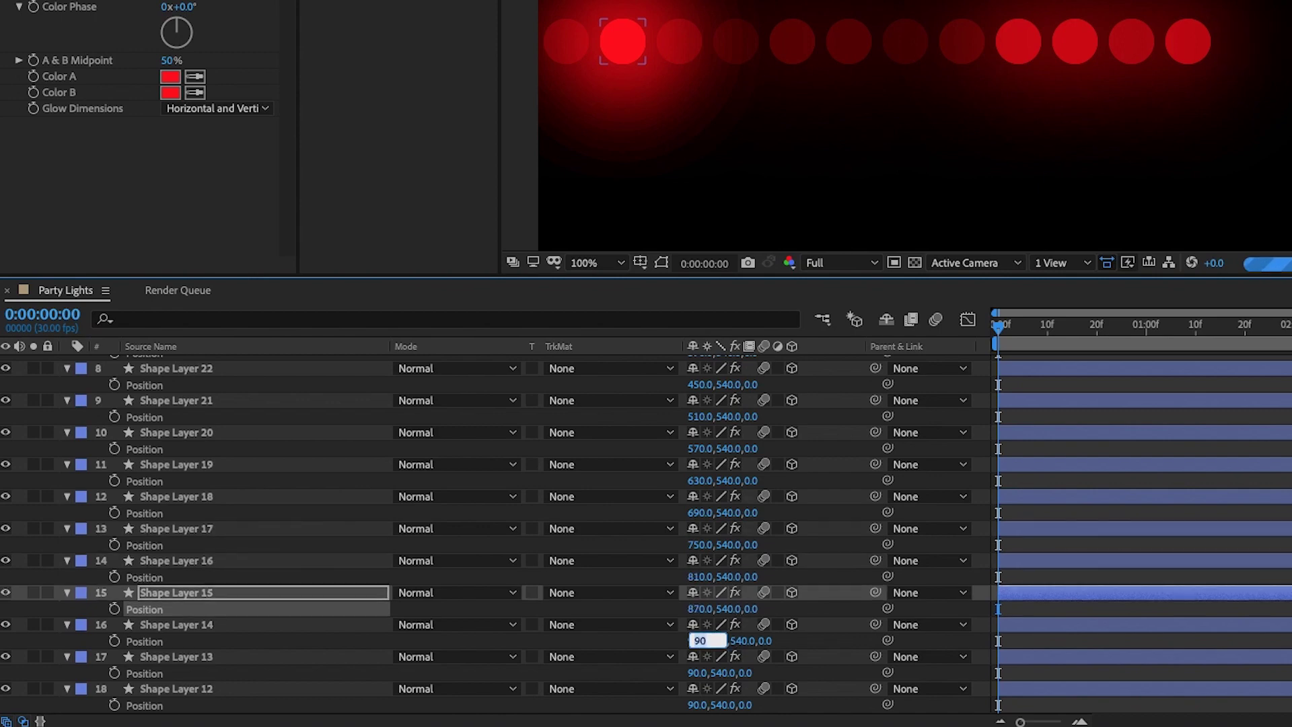
type("930")
key("Tab")
type("99")
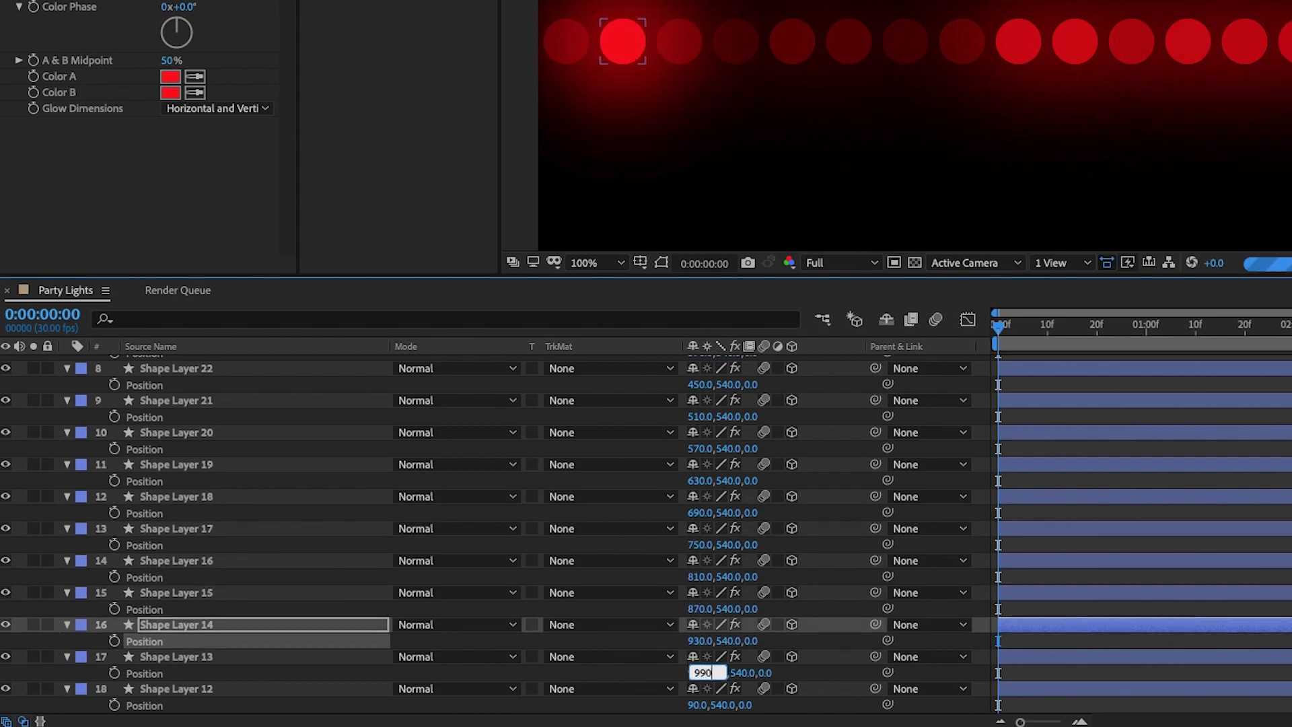
type("0")
key("Tab")
type("1050")
key("Return")
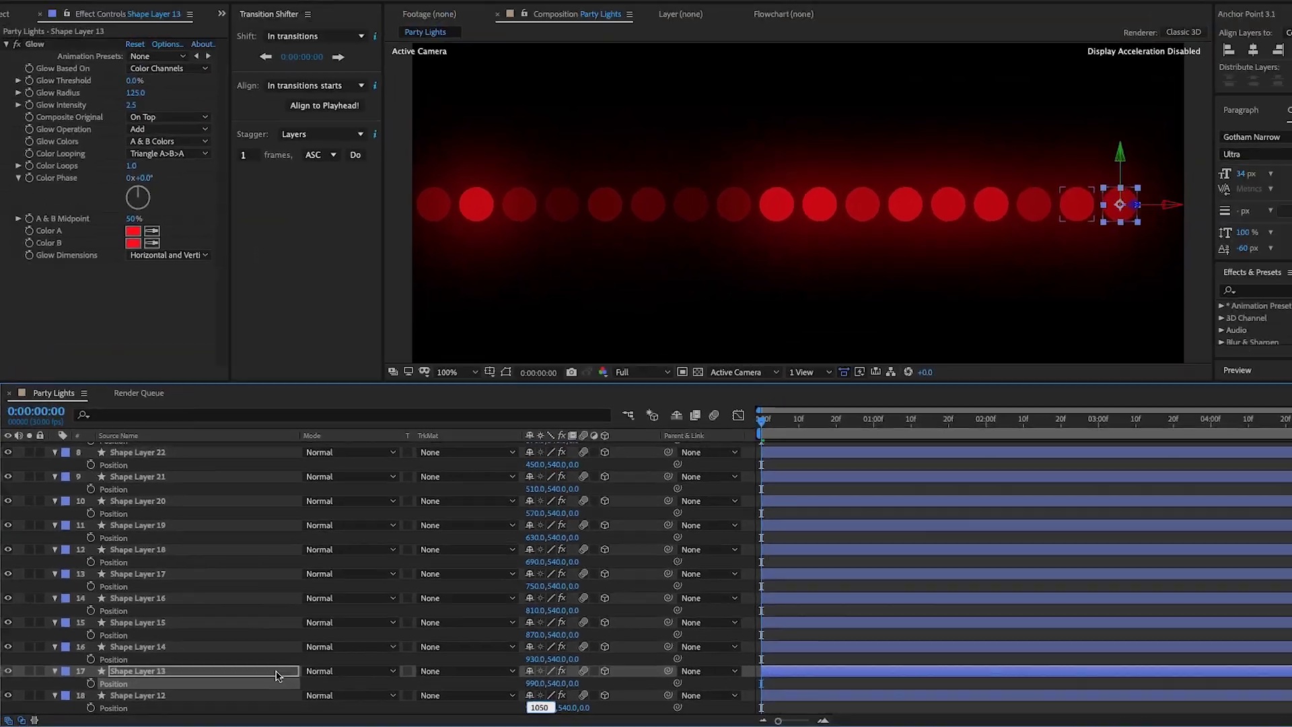
key("space")
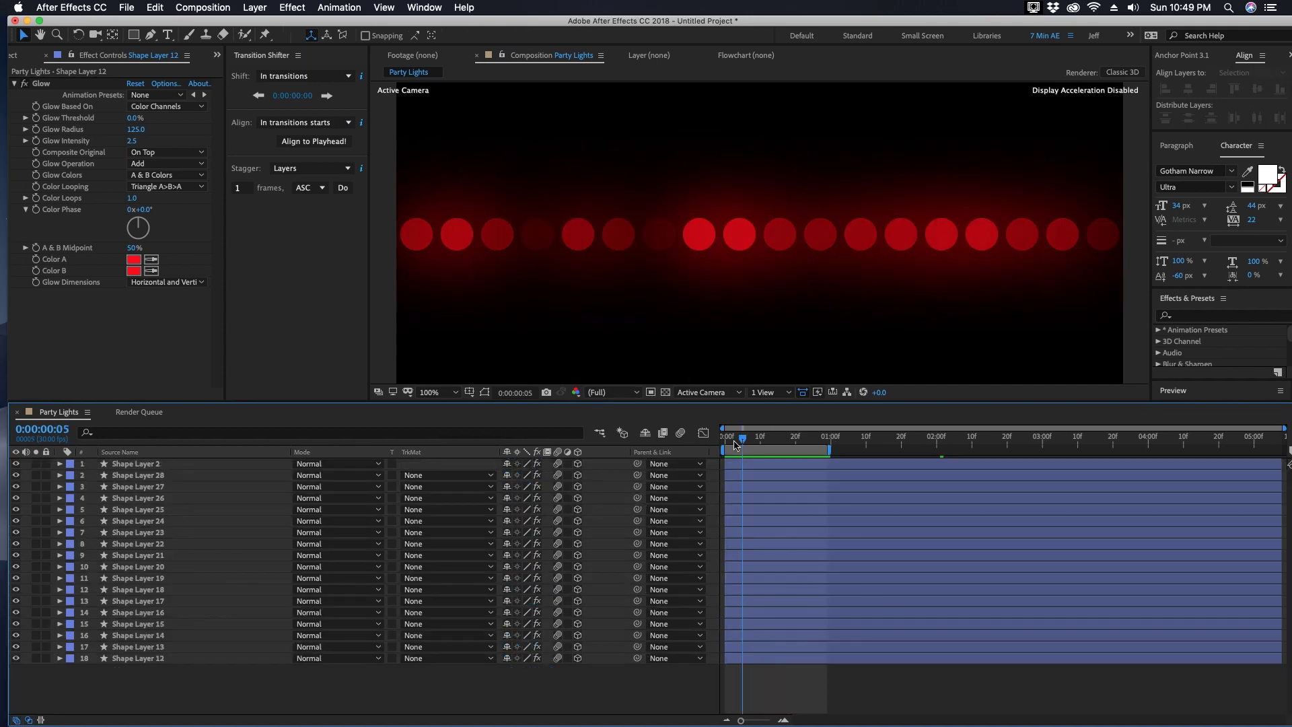
- Go to frame zero, zoom the timeline to single frames, and select all 18 light layers
mouse_move(735, 444)
left_mouse_down()
mouse_move(746, 443)
mouse_move(725, 442)
left_mouse_up()
key("super+a")
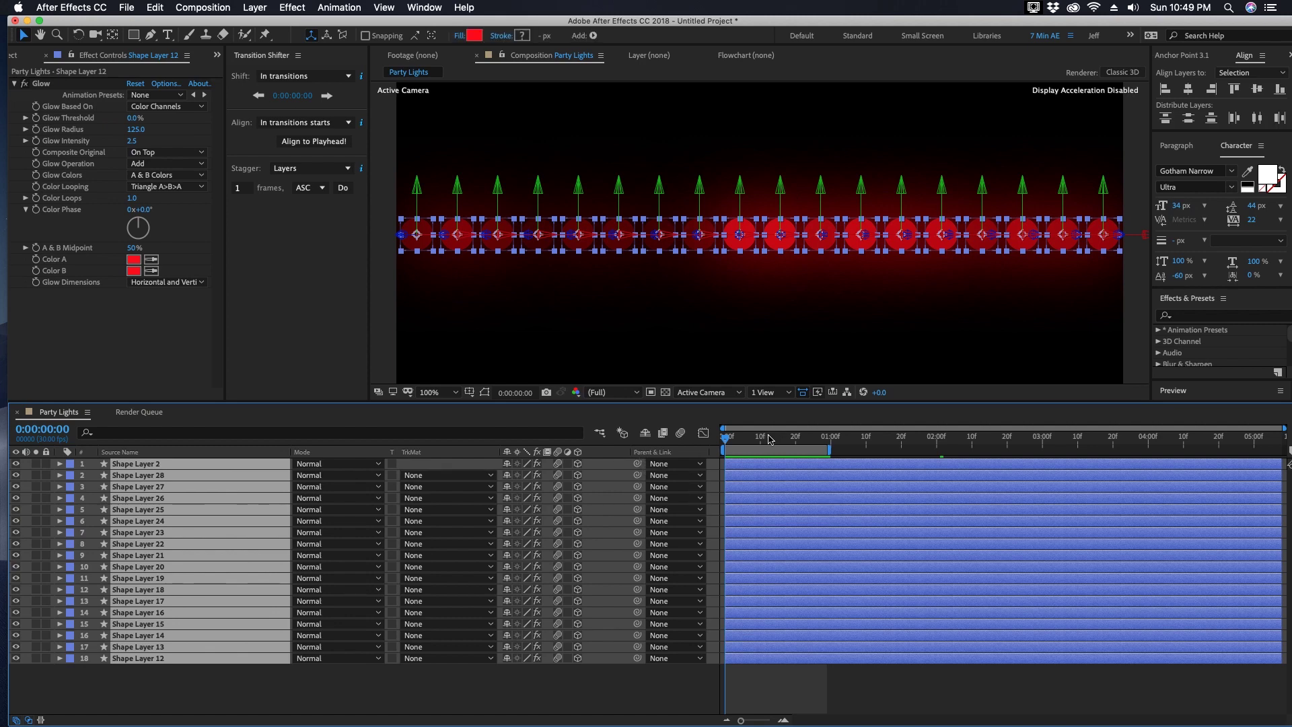
left_click_drag(741, 720, 761, 721)
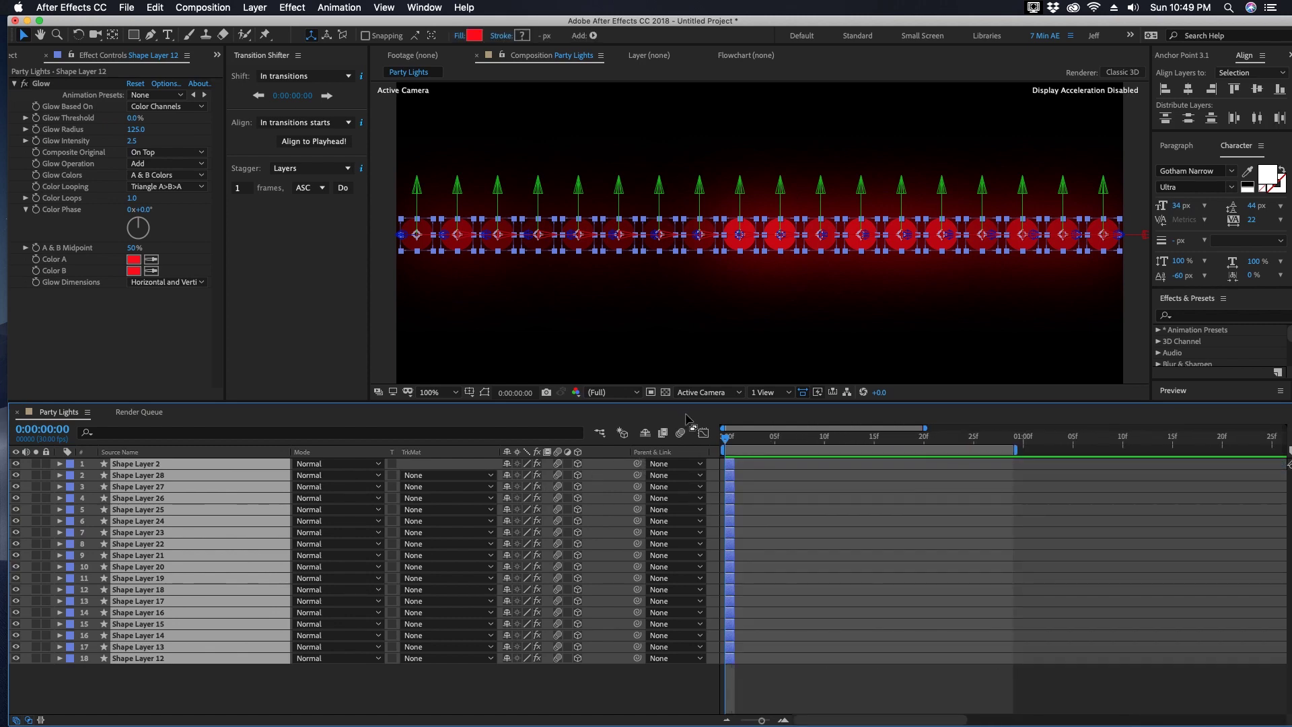
left_click_drag(763, 722, 770, 721)
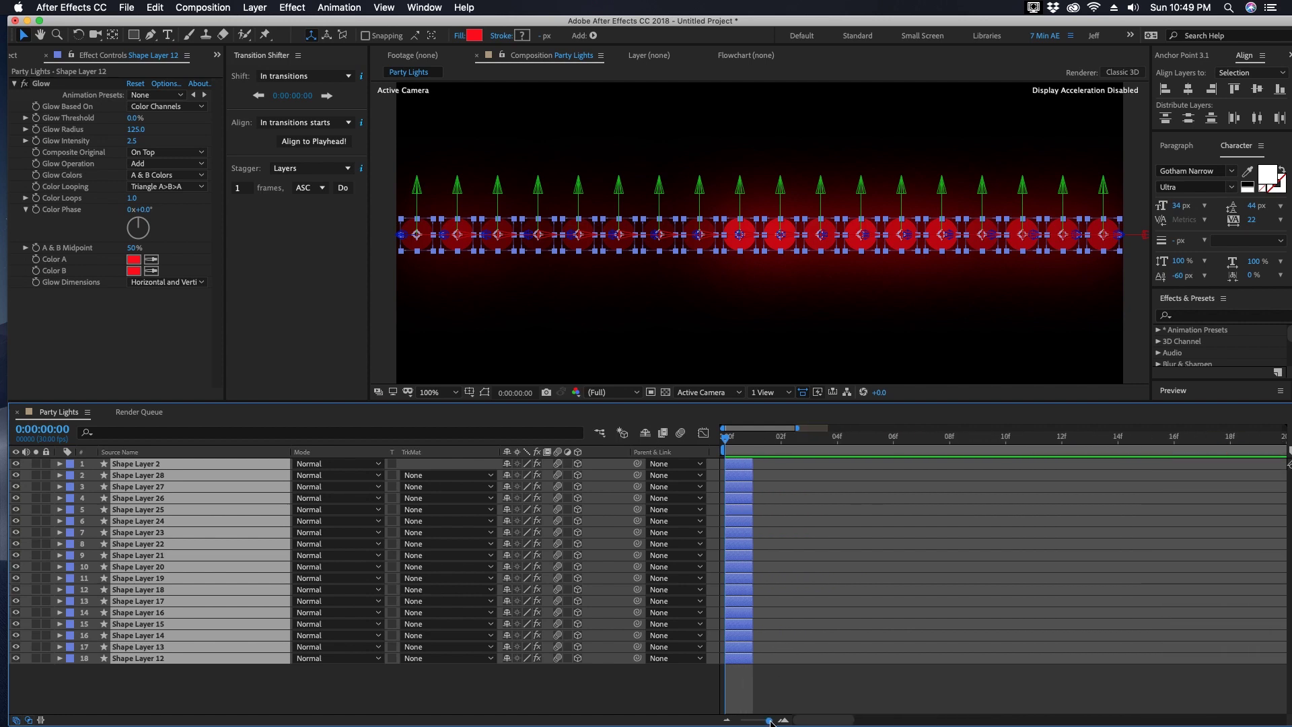
left_click(475, 200)
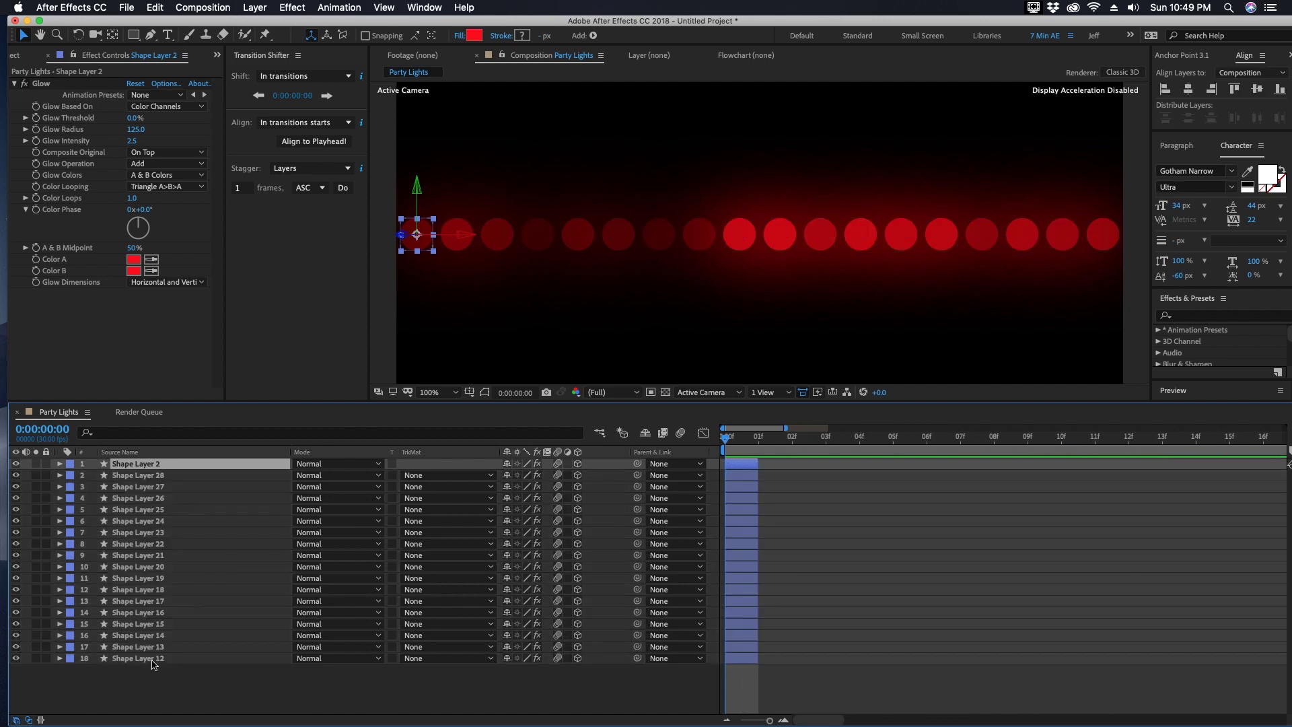
left_click(156, 659)
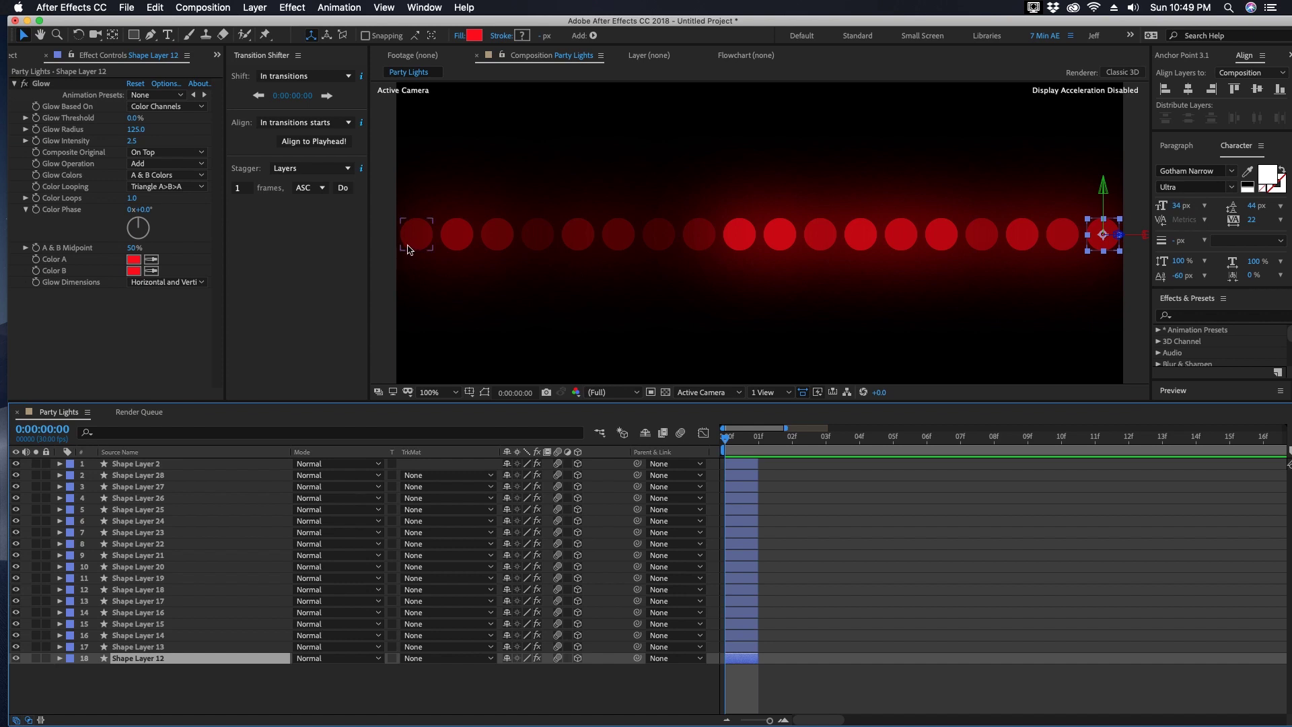
left_click(137, 465)
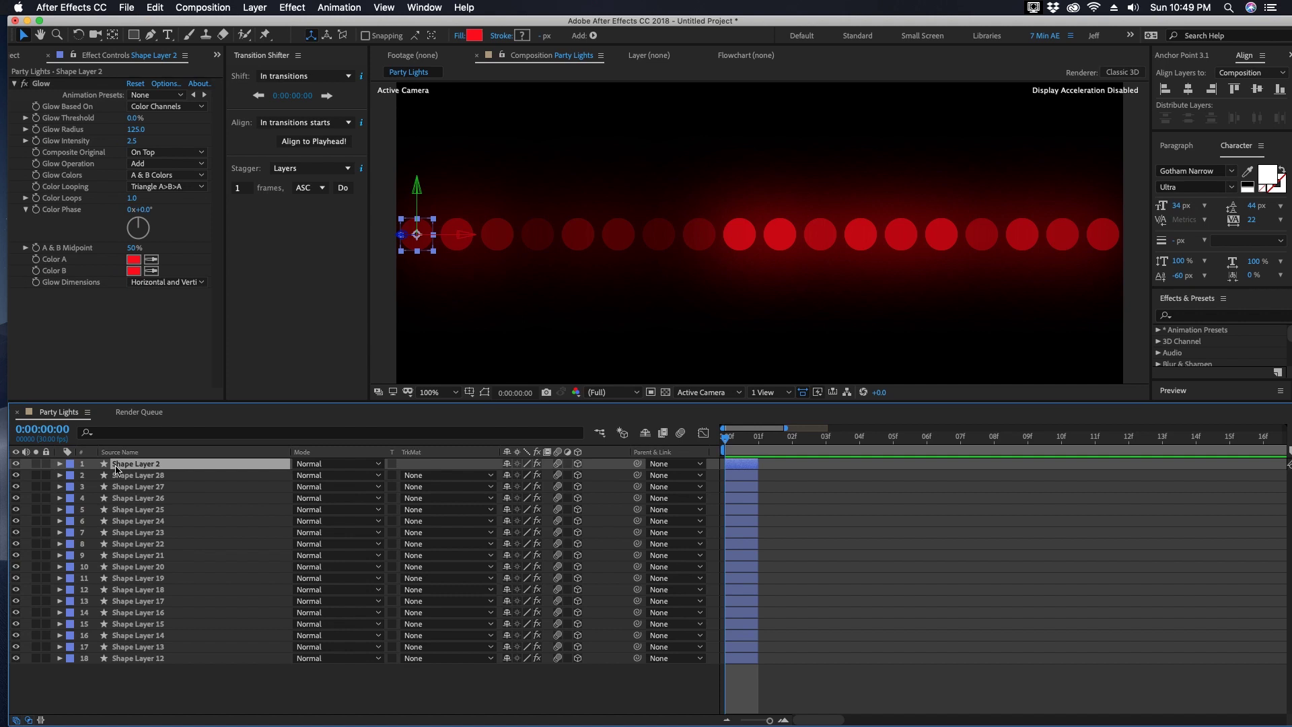
left_click(130, 663, "shift")
- Sequence the 18 lights with Keyframe Assistant > Sequence Layers and extend the work area to the comp end
right_click(146, 492)
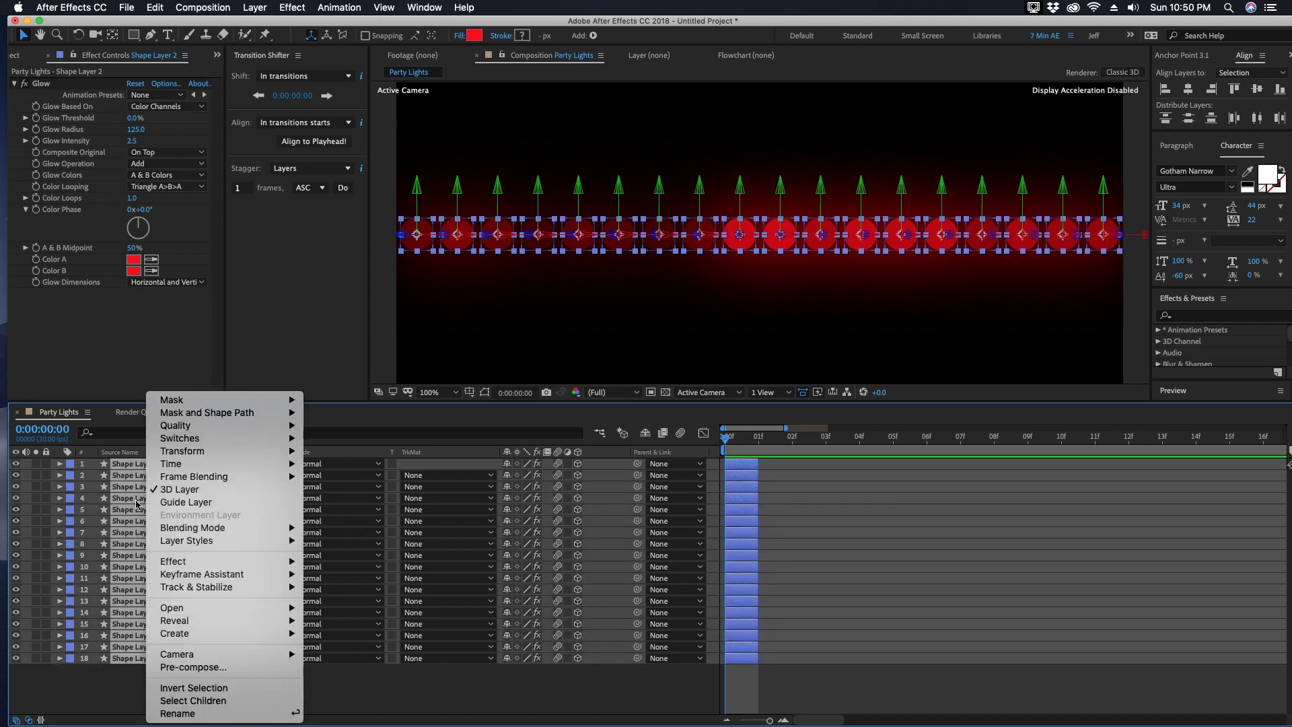
mouse_move(206, 579)
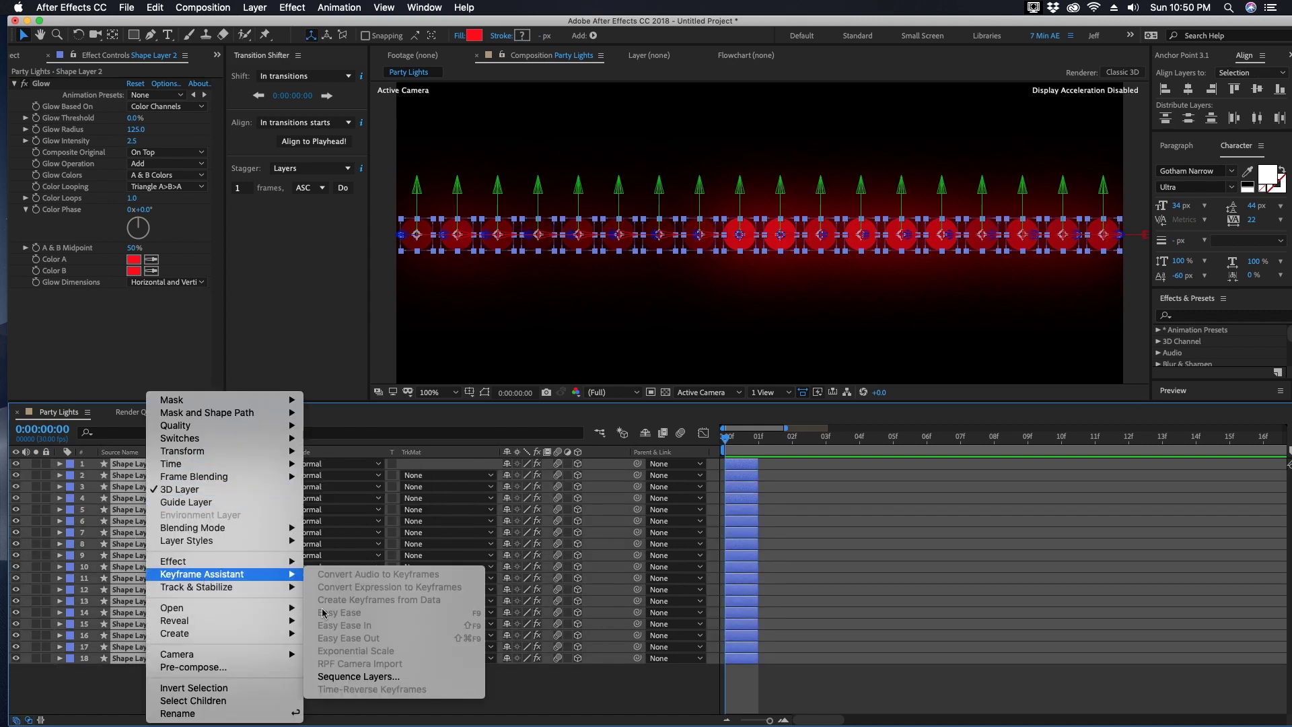
left_click(359, 677)
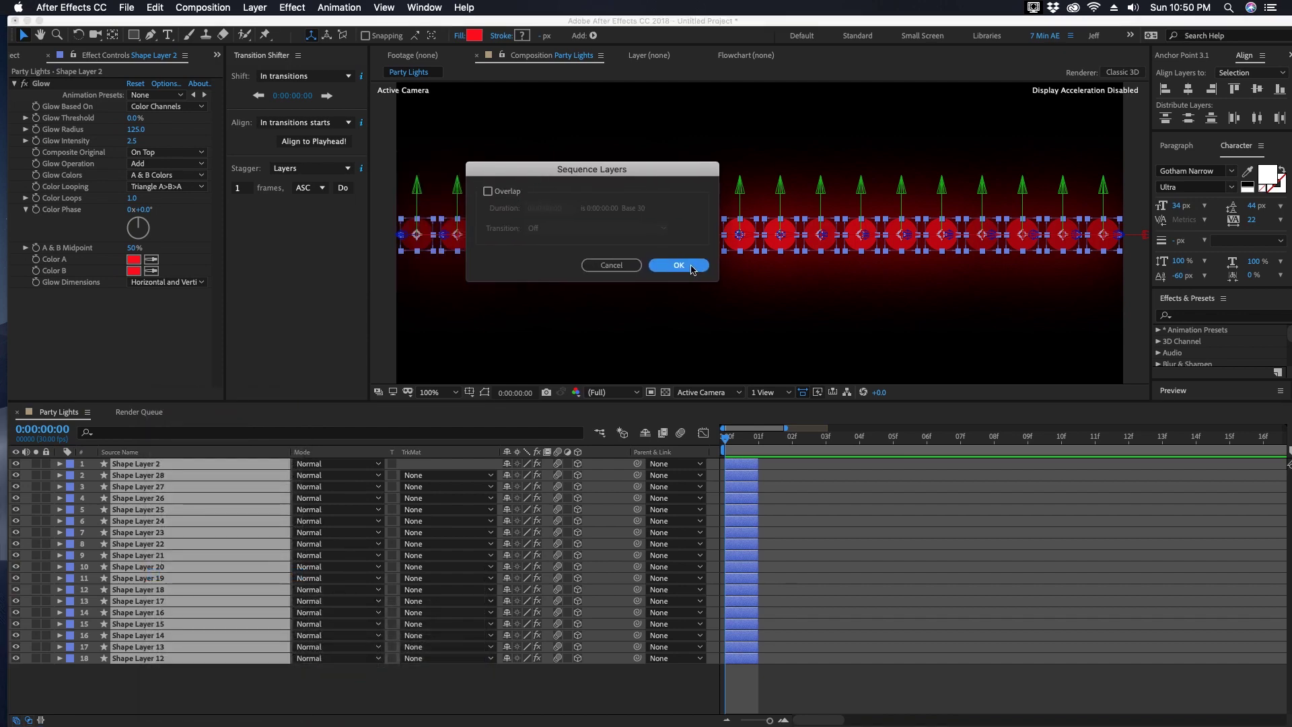
key("Return")
scroll(728, 443, "down", 5)
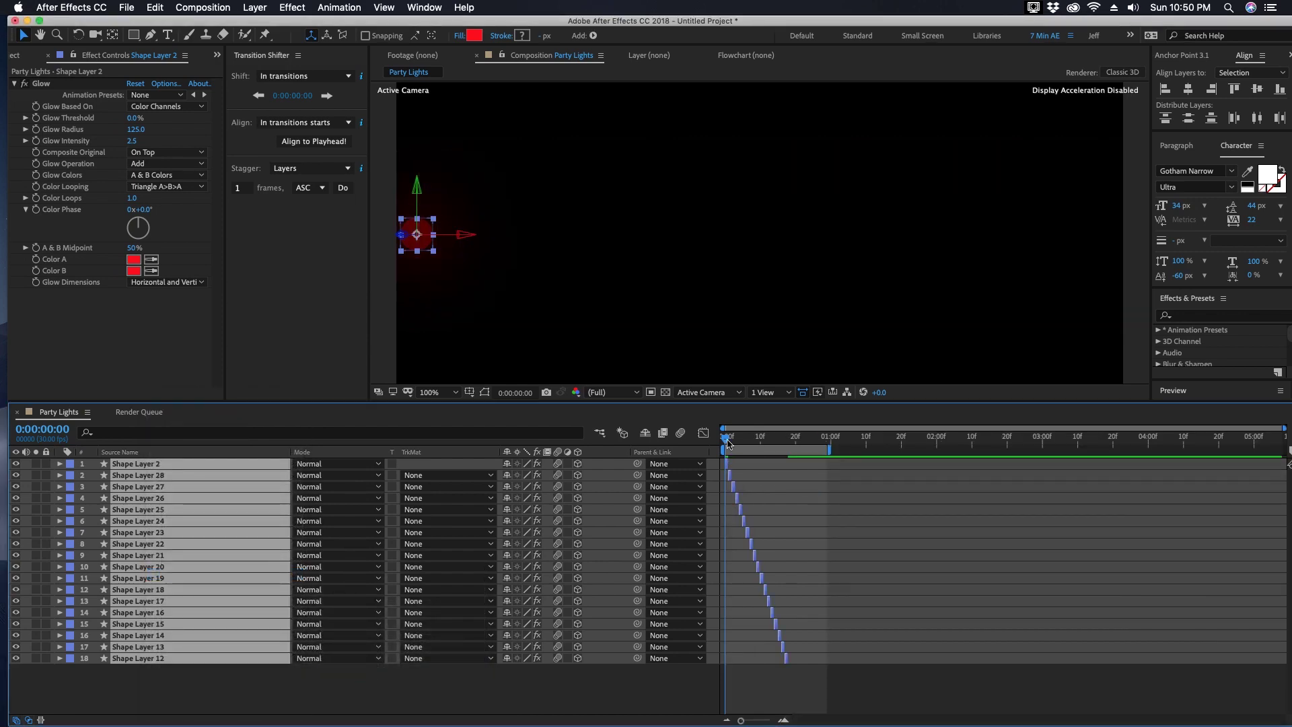
double_click(728, 444)
left_click(1279, 437)
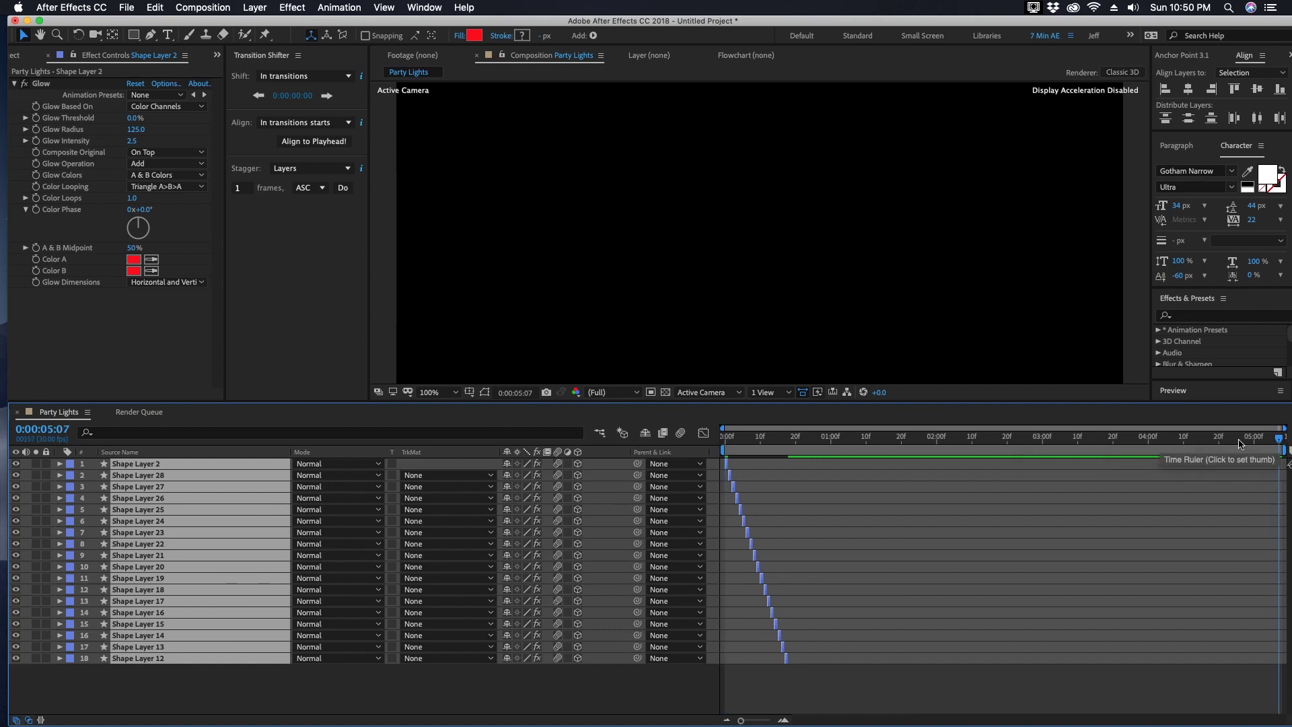
left_click(835, 440)
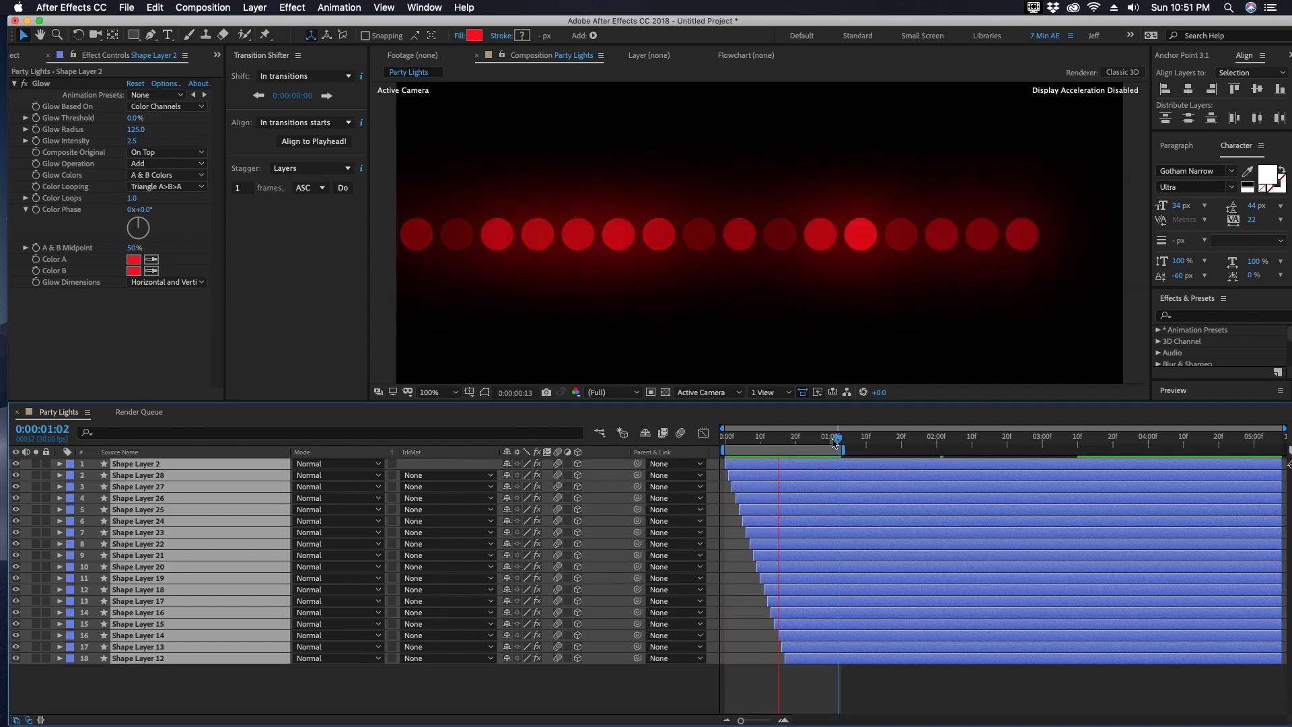
- Select all 18 lights starting from Shape Layer 12 and trim each to end at the first frame
key("space")
key("Home")
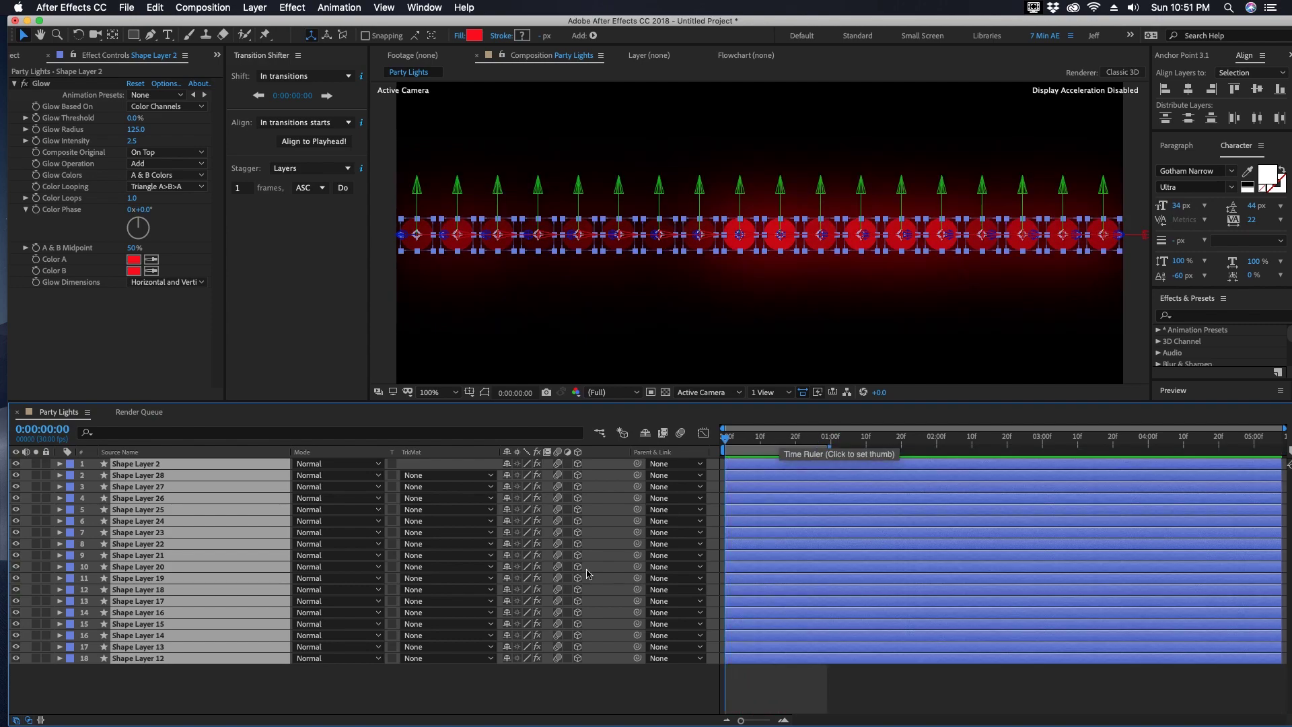
left_click(140, 668)
key("ctrl+Up")
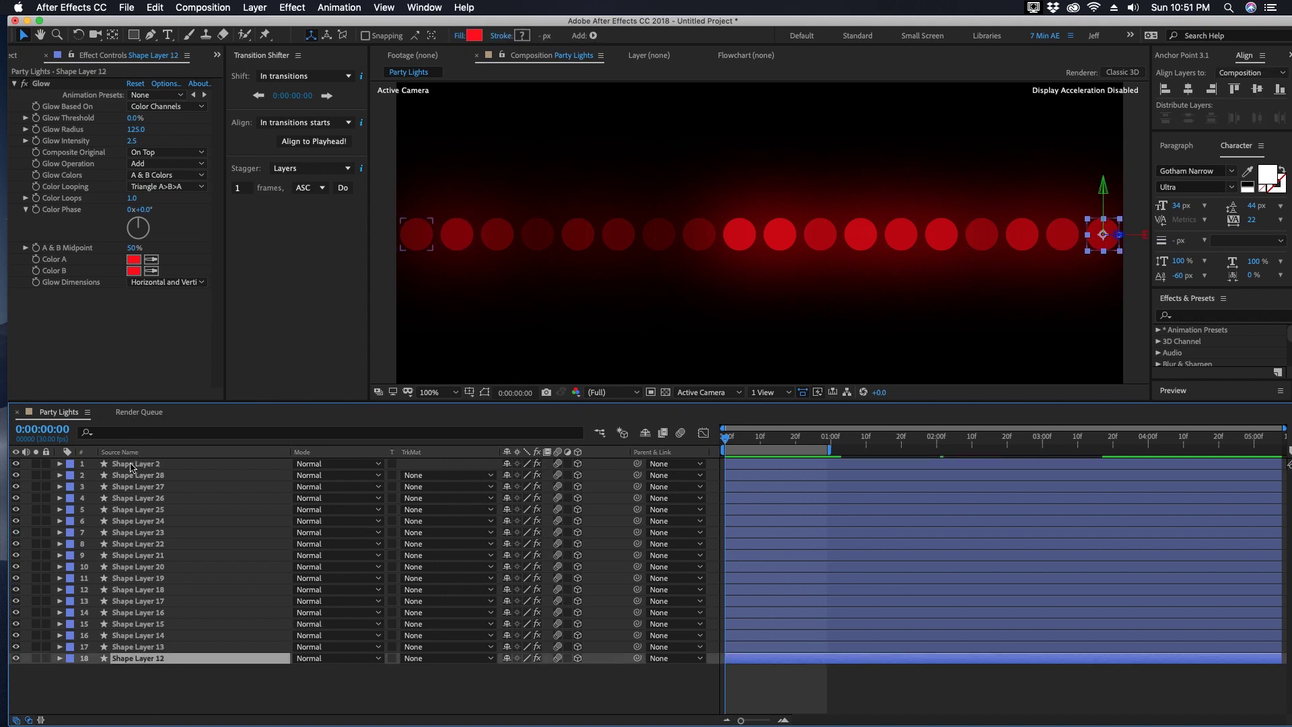
left_click(131, 467, "shift")
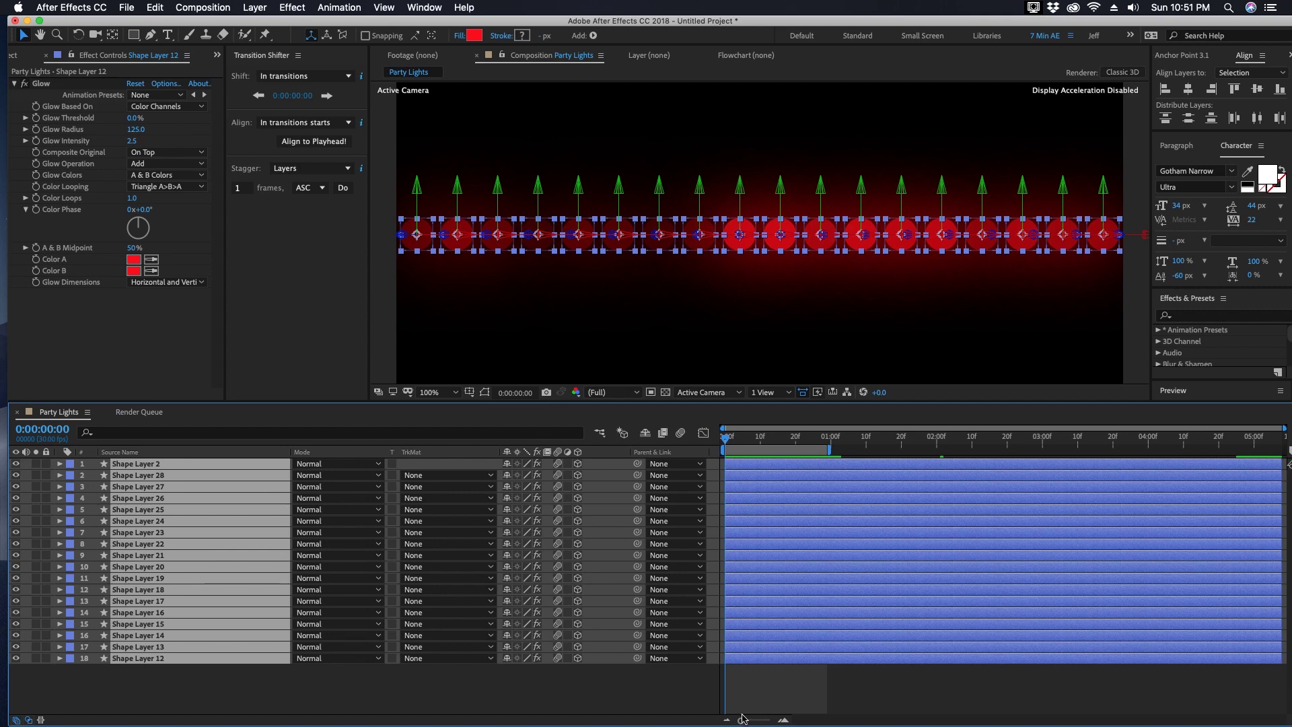
left_click_drag(754, 723, 758, 721)
key("alt+bracketright")
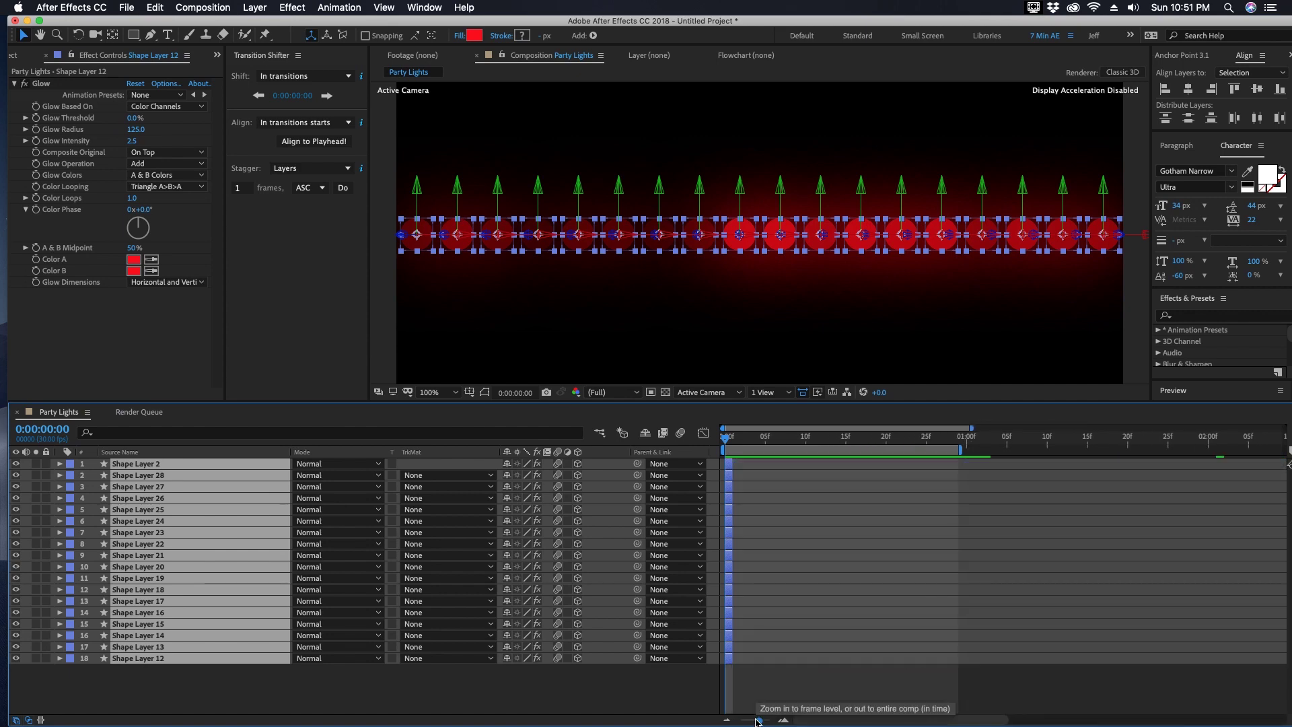
- Sequence the layers one frame apart, extend each to the comp end, and preview
right_click(156, 544)
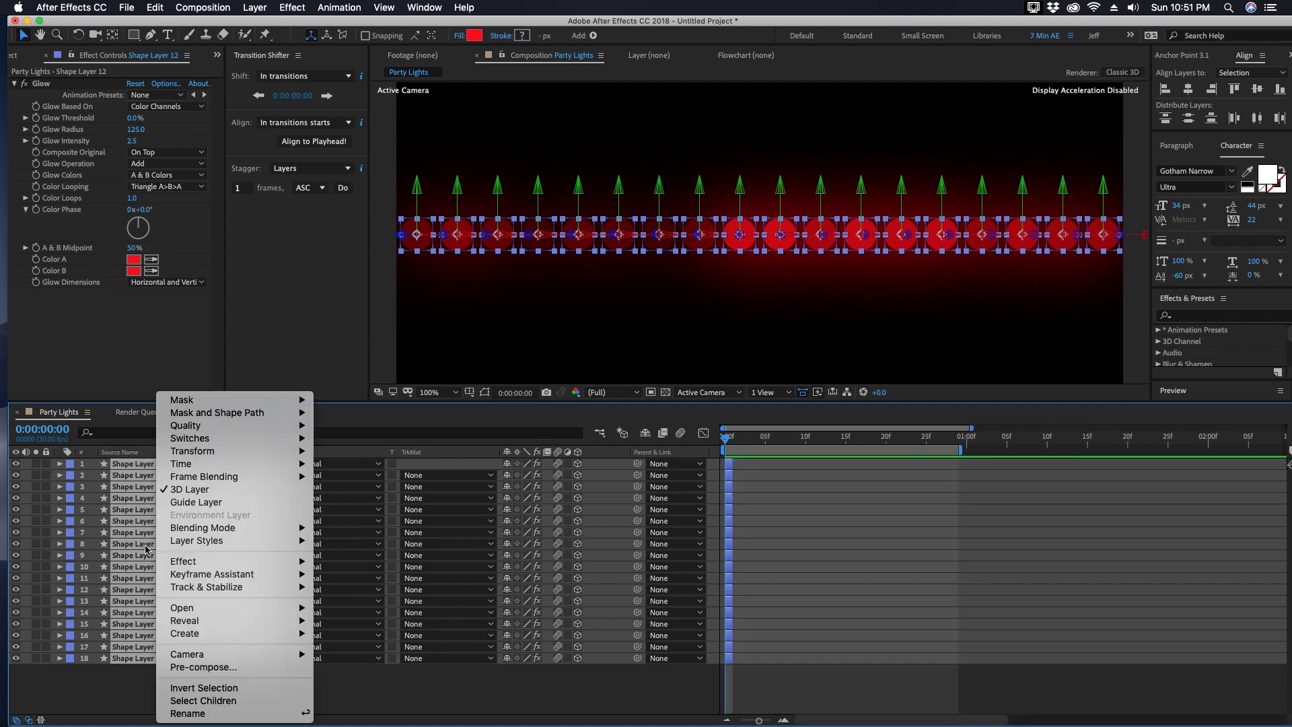
mouse_move(204, 580)
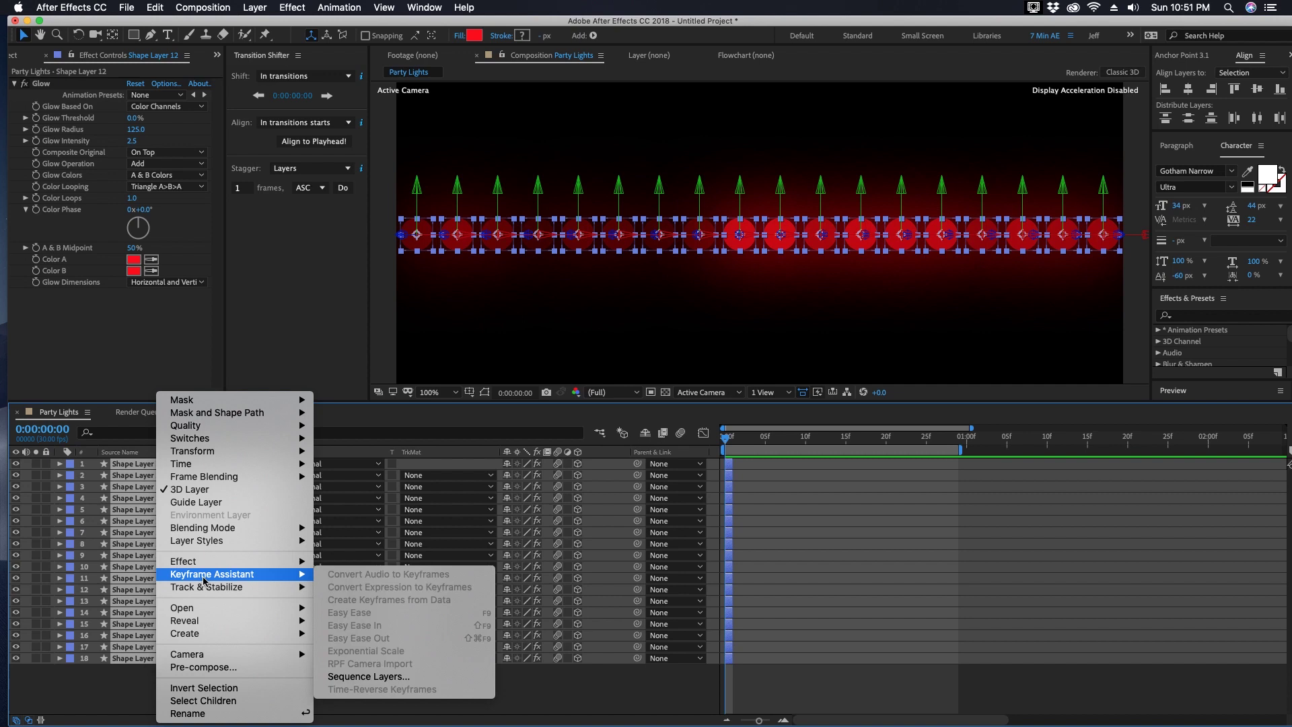
left_click(369, 677)
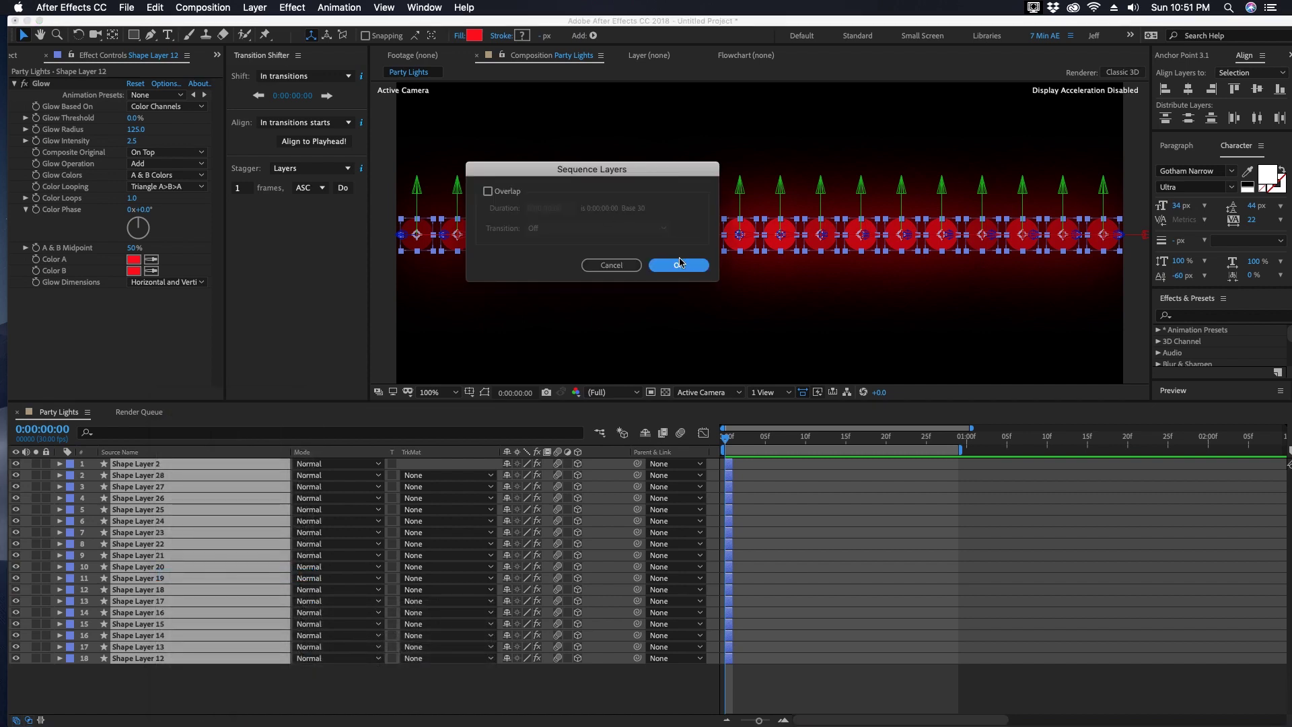
left_click(679, 263)
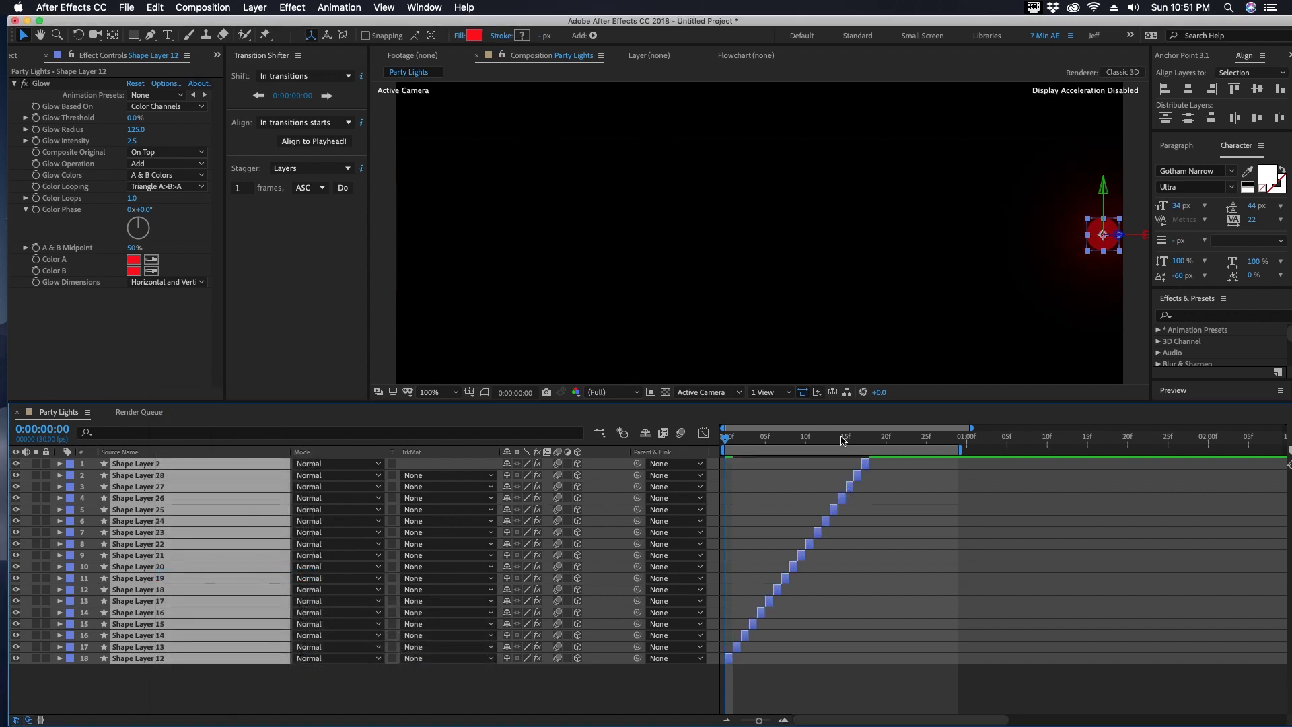
key("minus")
left_click_drag(1218, 441, 1289, 444)
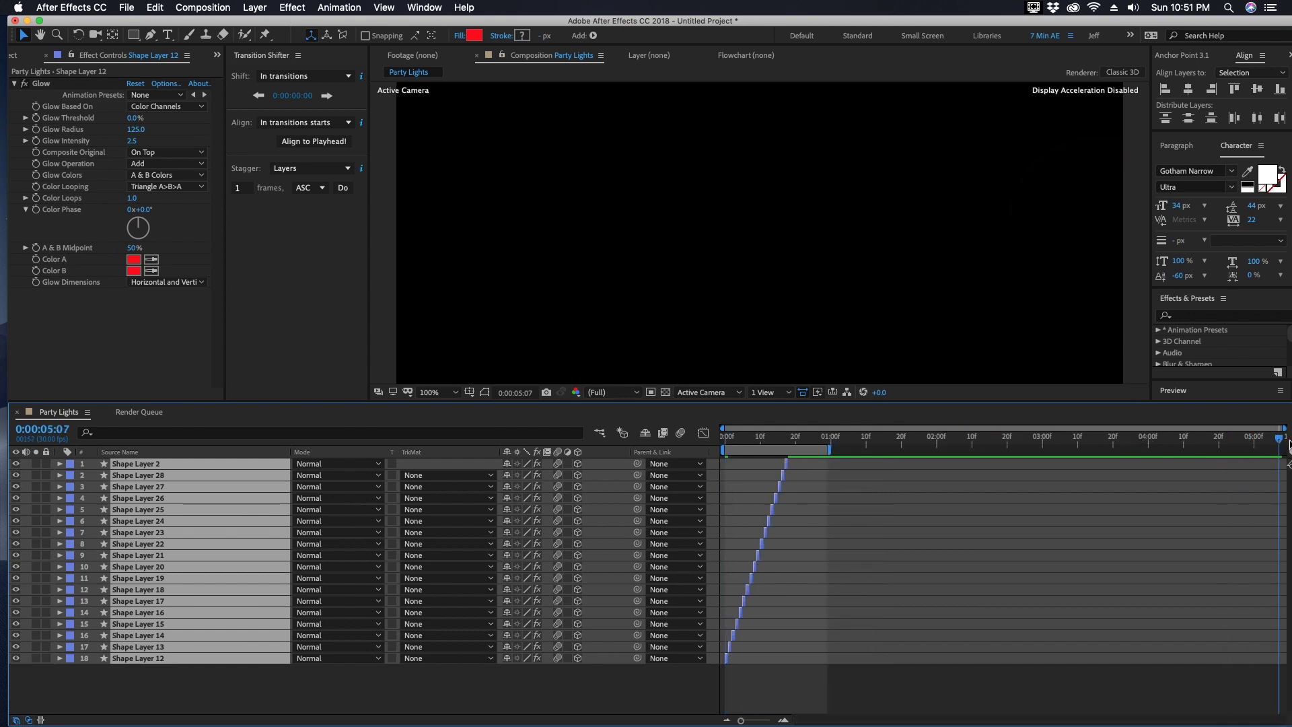
key("alt+bracketright")
key("space")
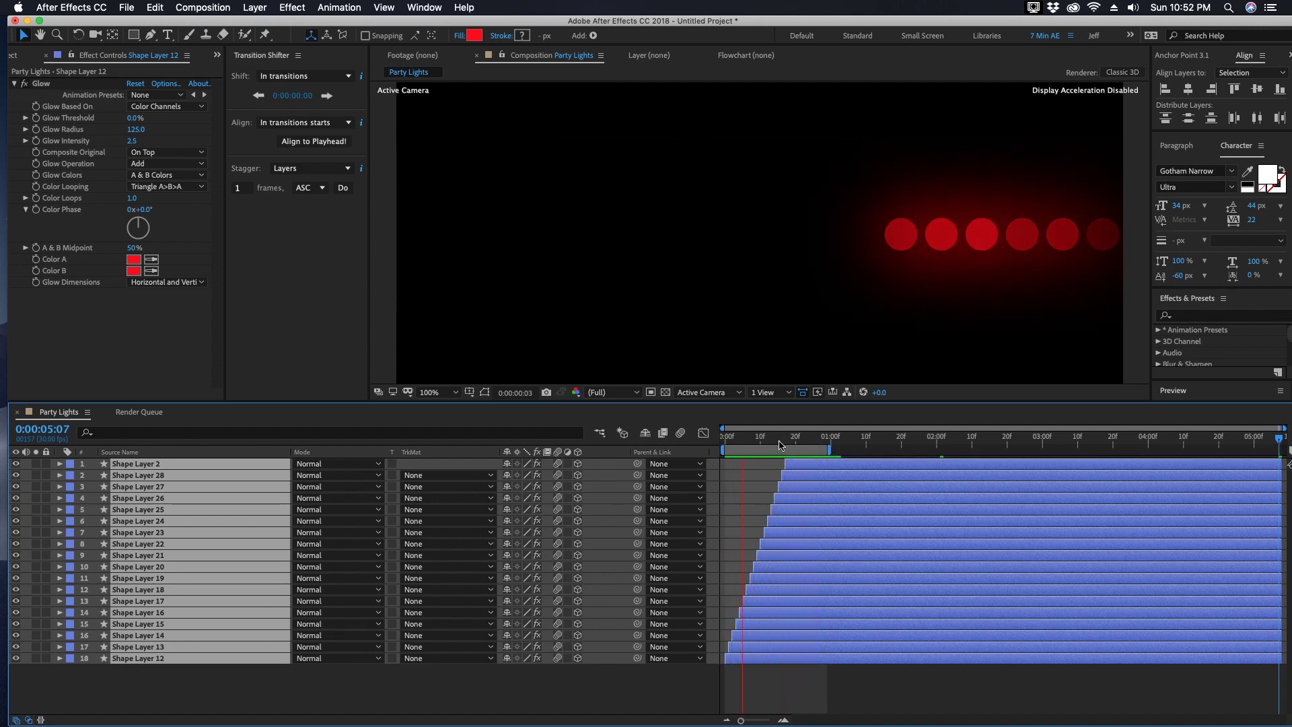
key("space")
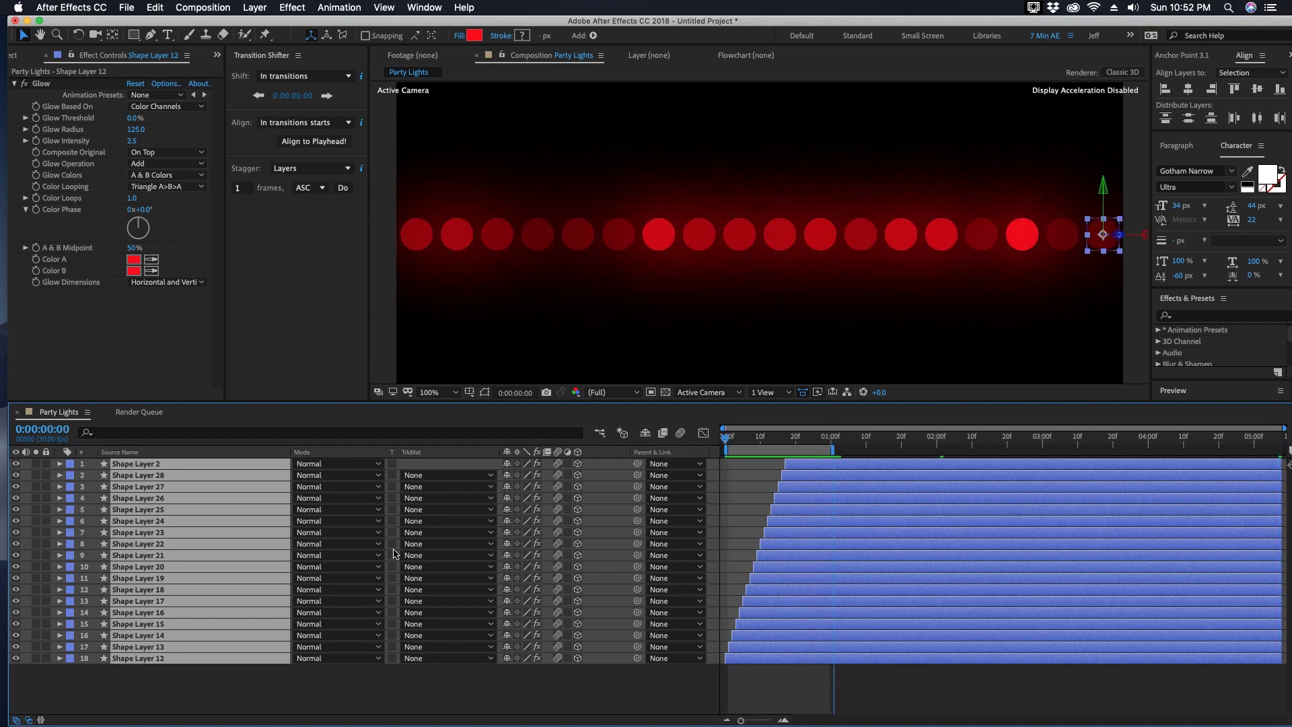
key("Home")
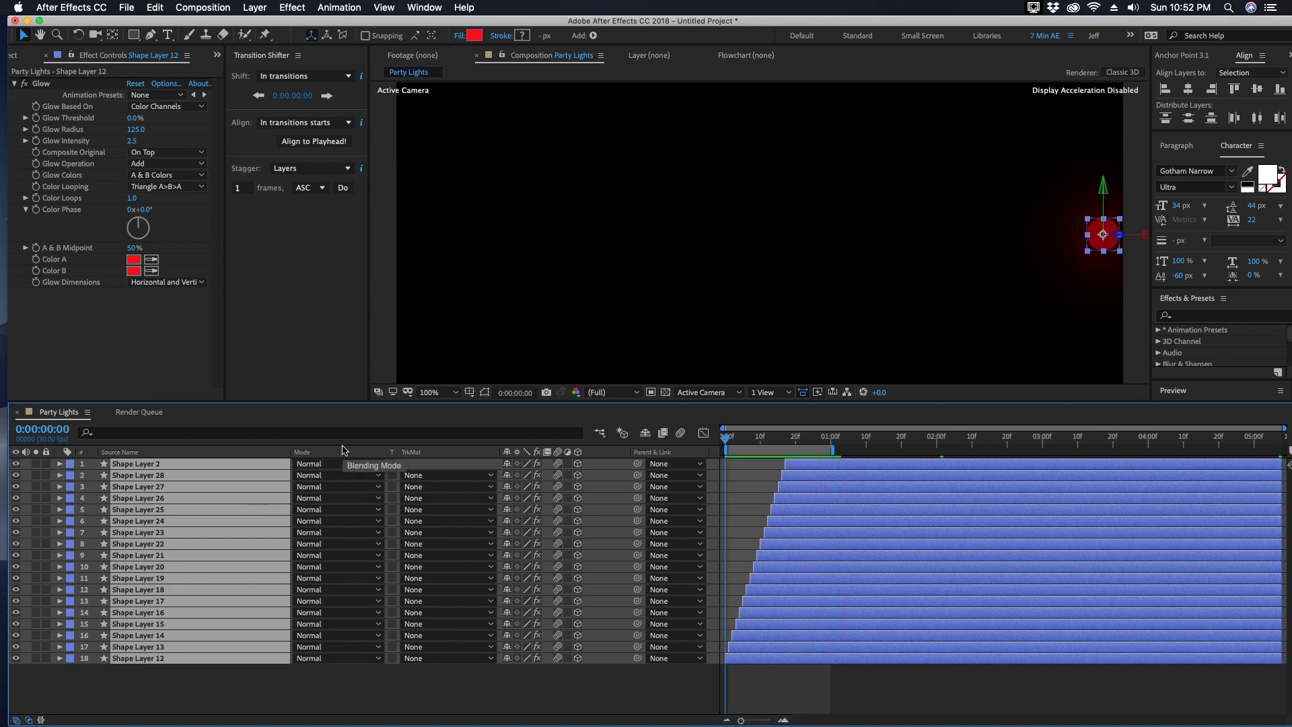
- Pre-compose the 18 light layers as Lights_Source, keeping all attributes, and preview the result
key("super+shift+c")
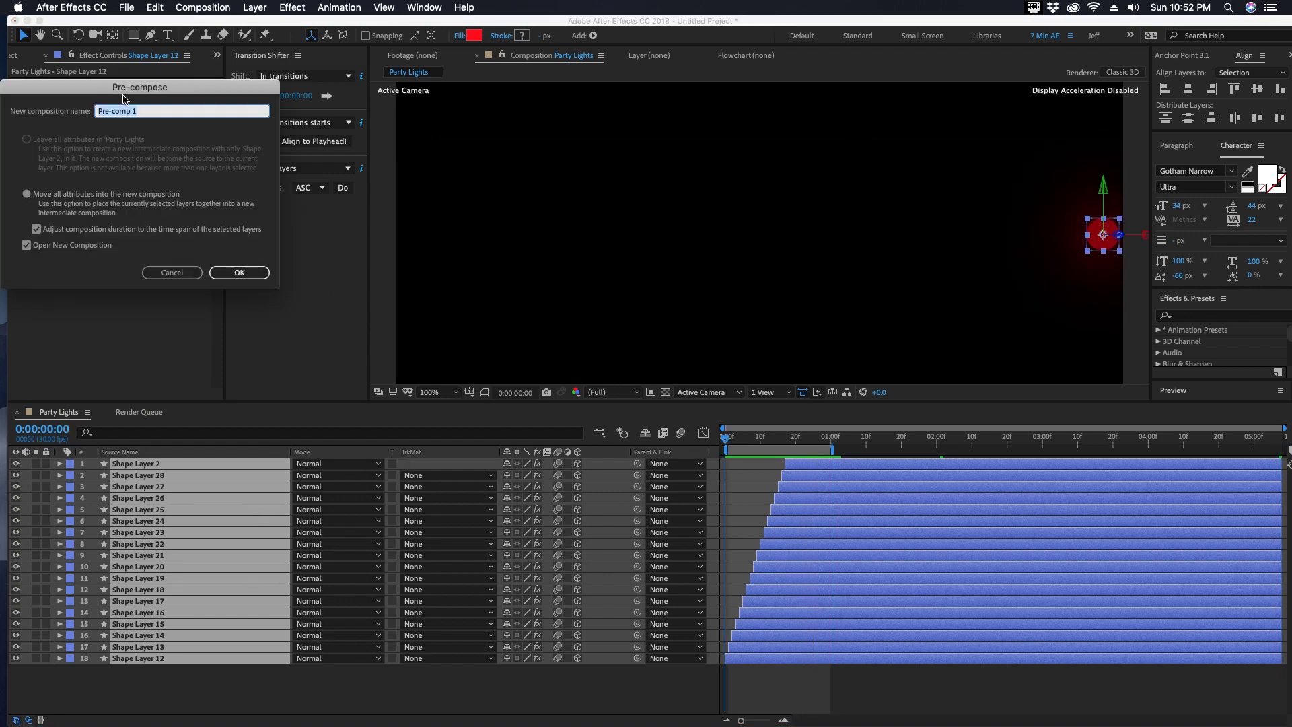
type("Lights_Source")
key("Return")
left_click(765, 442)
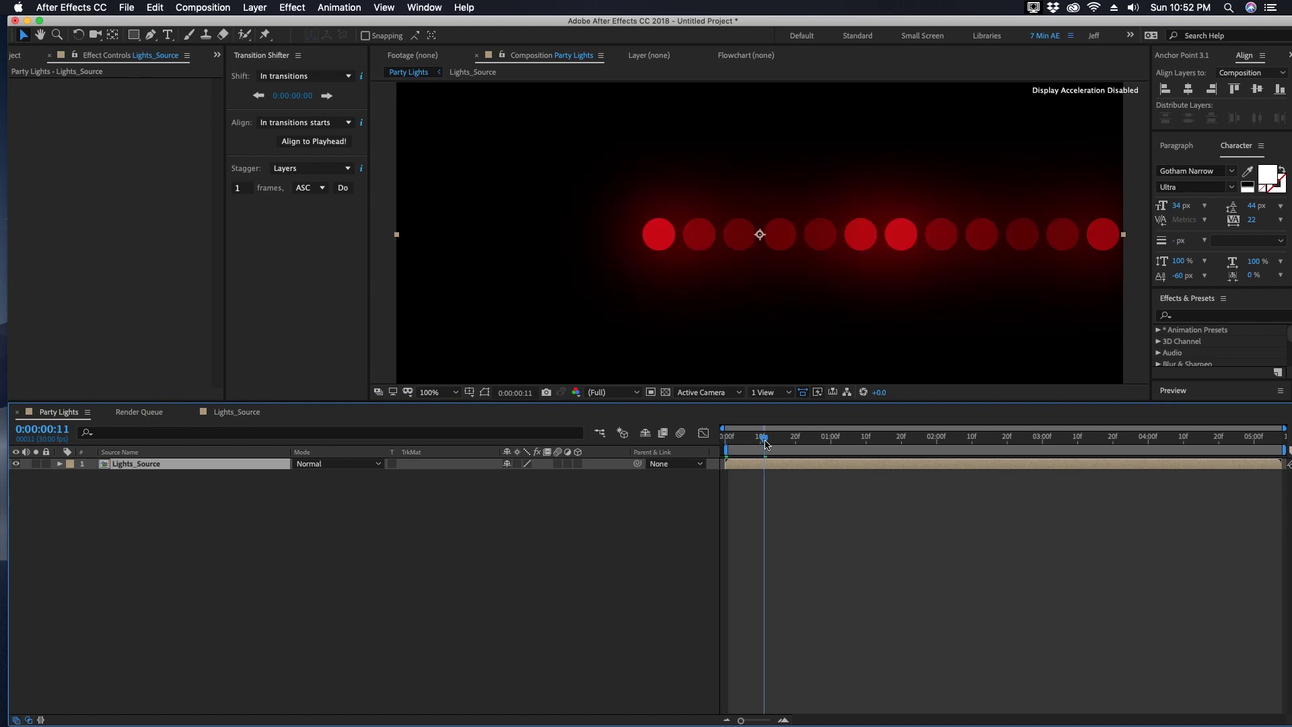
key("space")
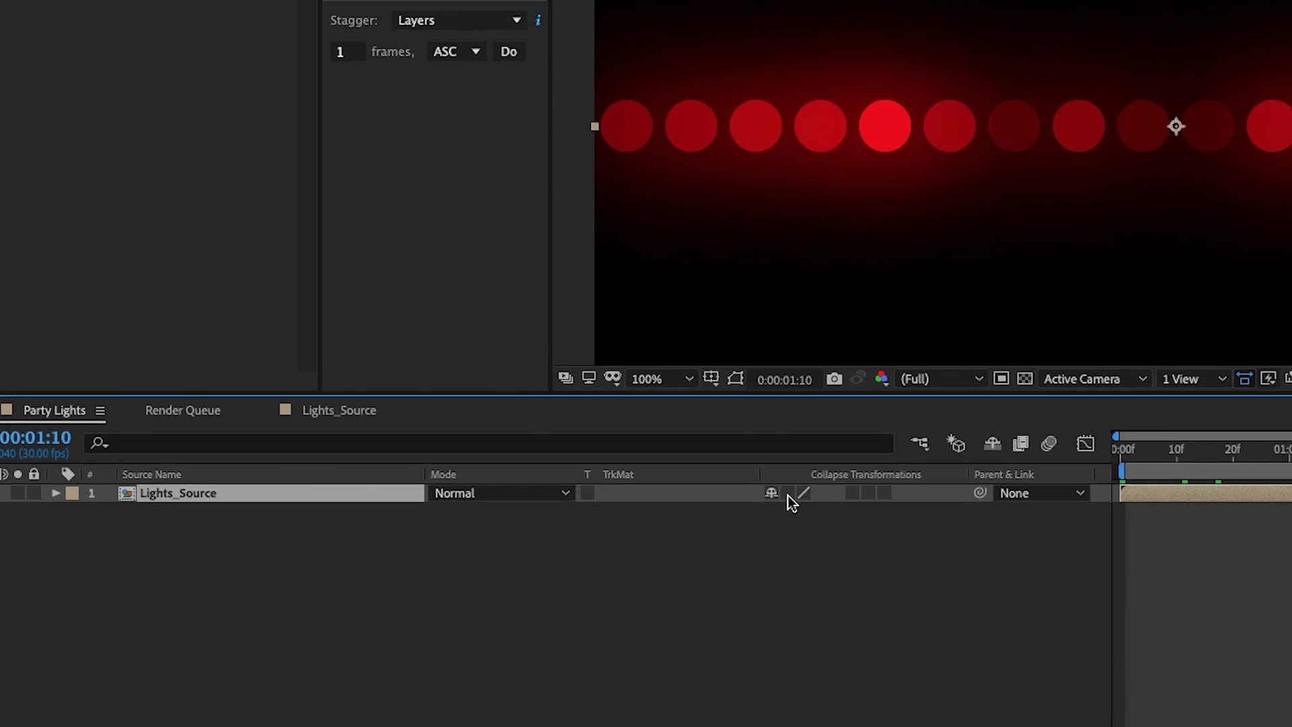
- Collapse transformations on Lights_Source and scale it from 41% to 66% at half-resolution preview
left_click(518, 464)
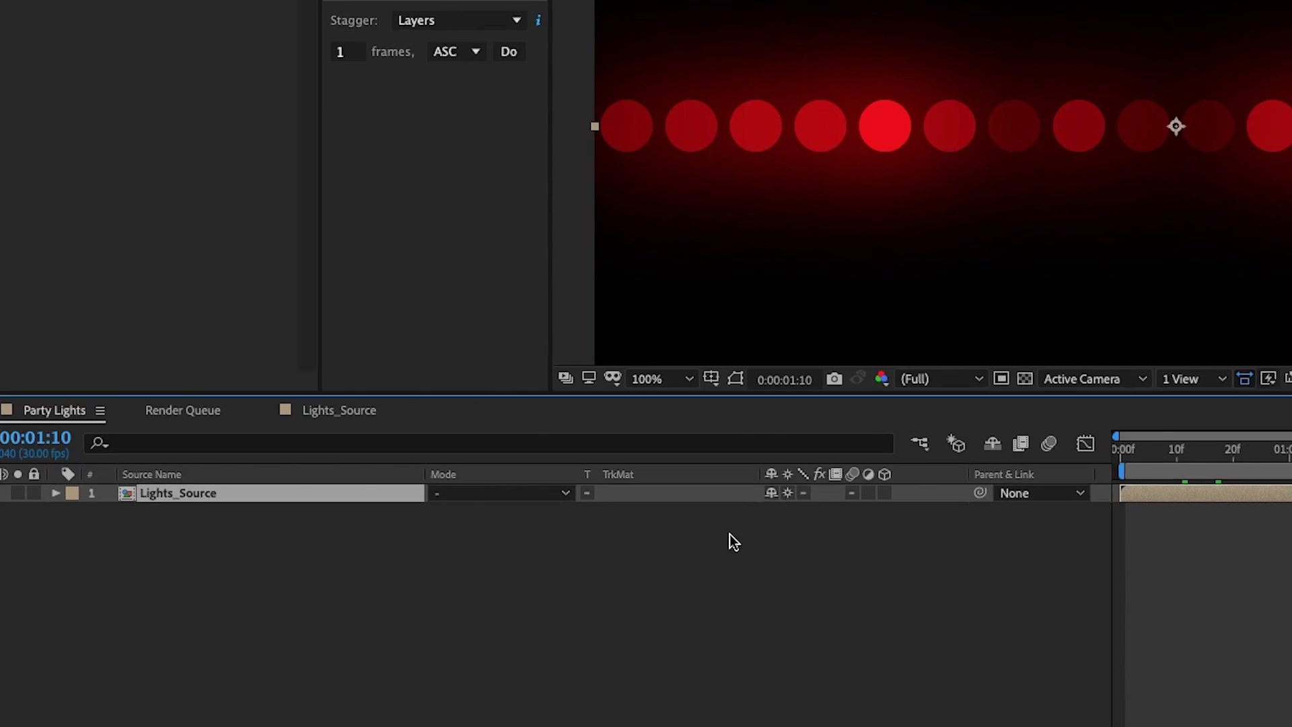
key("comma")
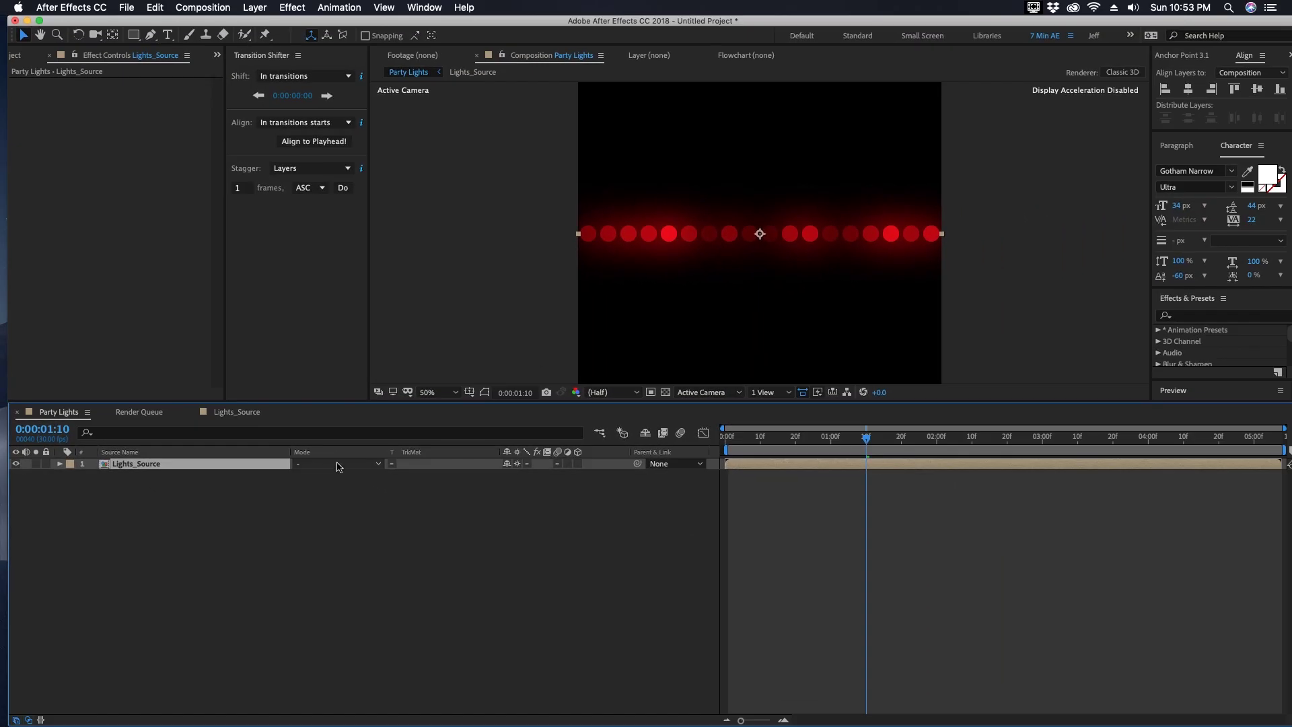
key("s")
left_click(498, 476)
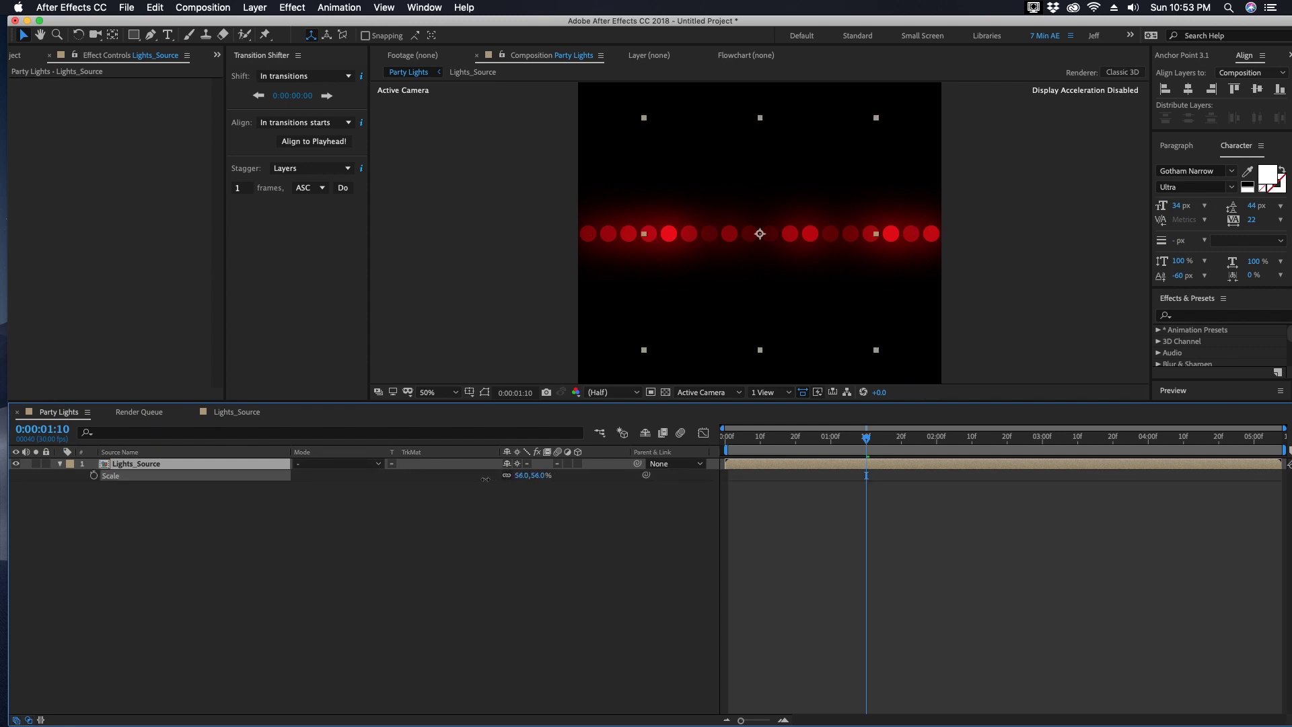
left_click_drag(487, 479, 504, 479)
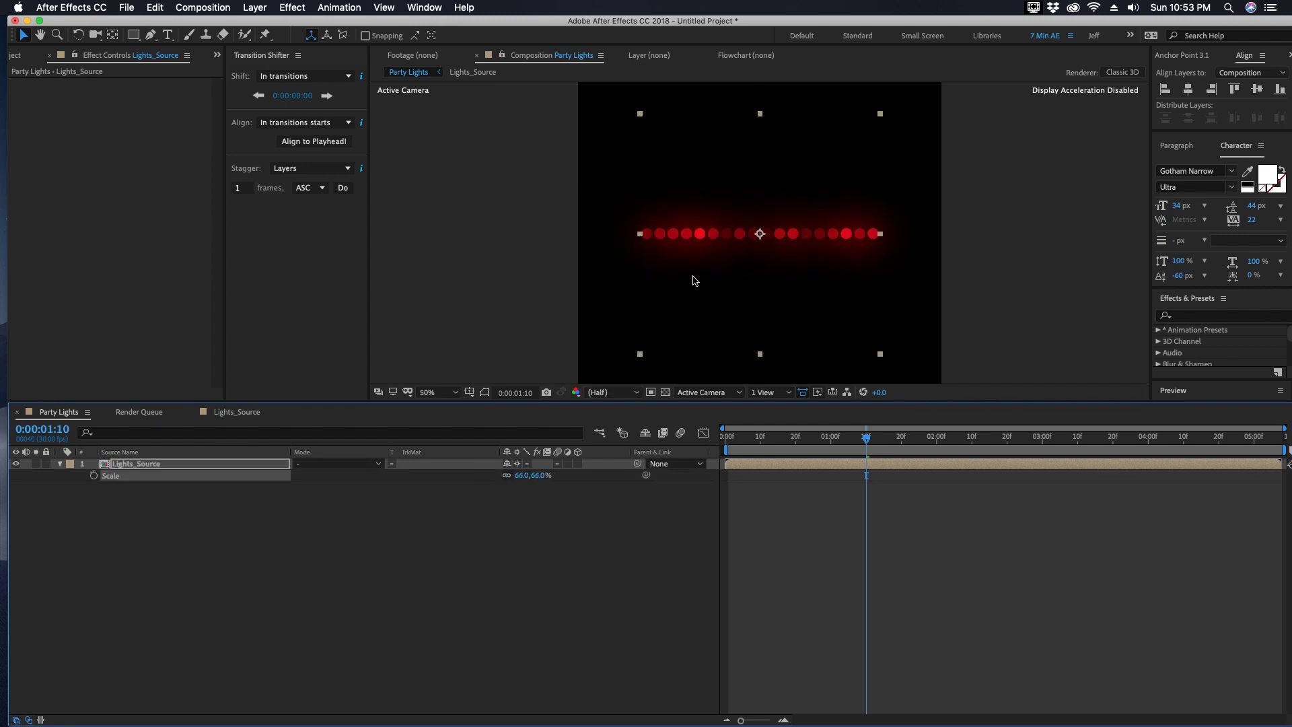
- Compare sharpness with Collapse Transformations off and on at 100% and 200%, then duplicate the layer
left_click(518, 465)
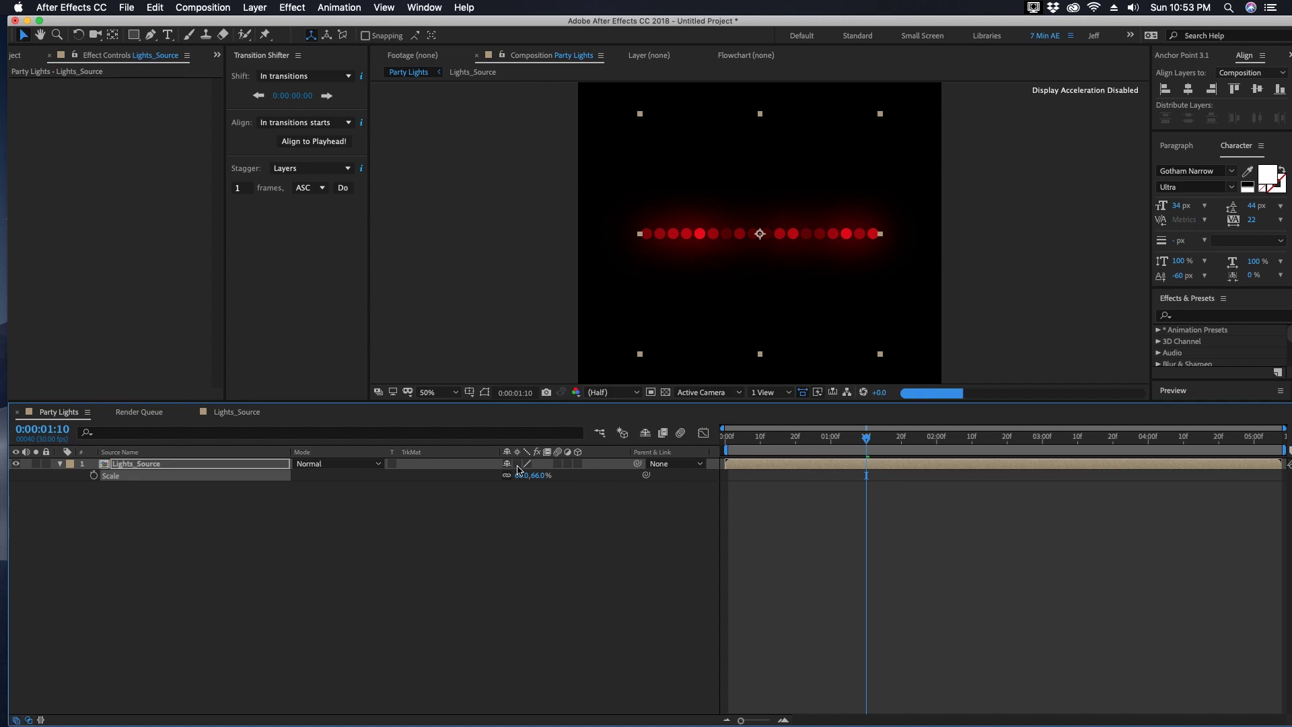
key("slash")
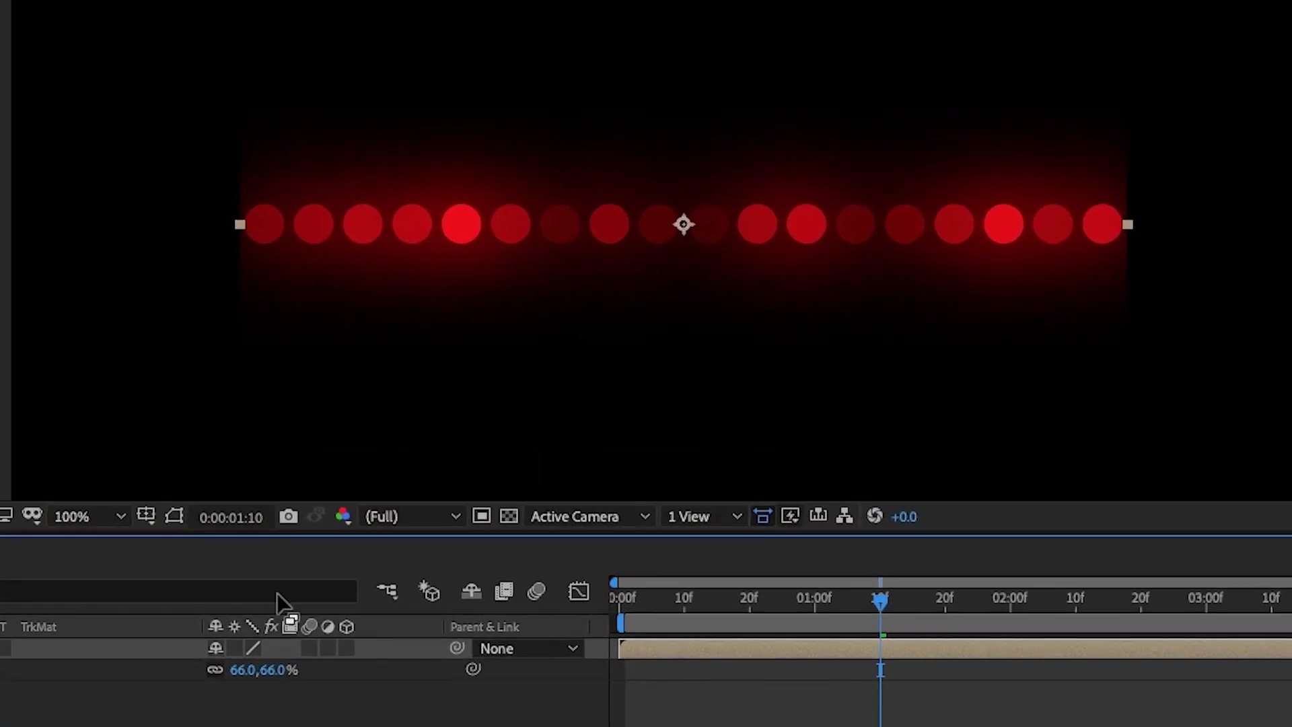
left_click(236, 649)
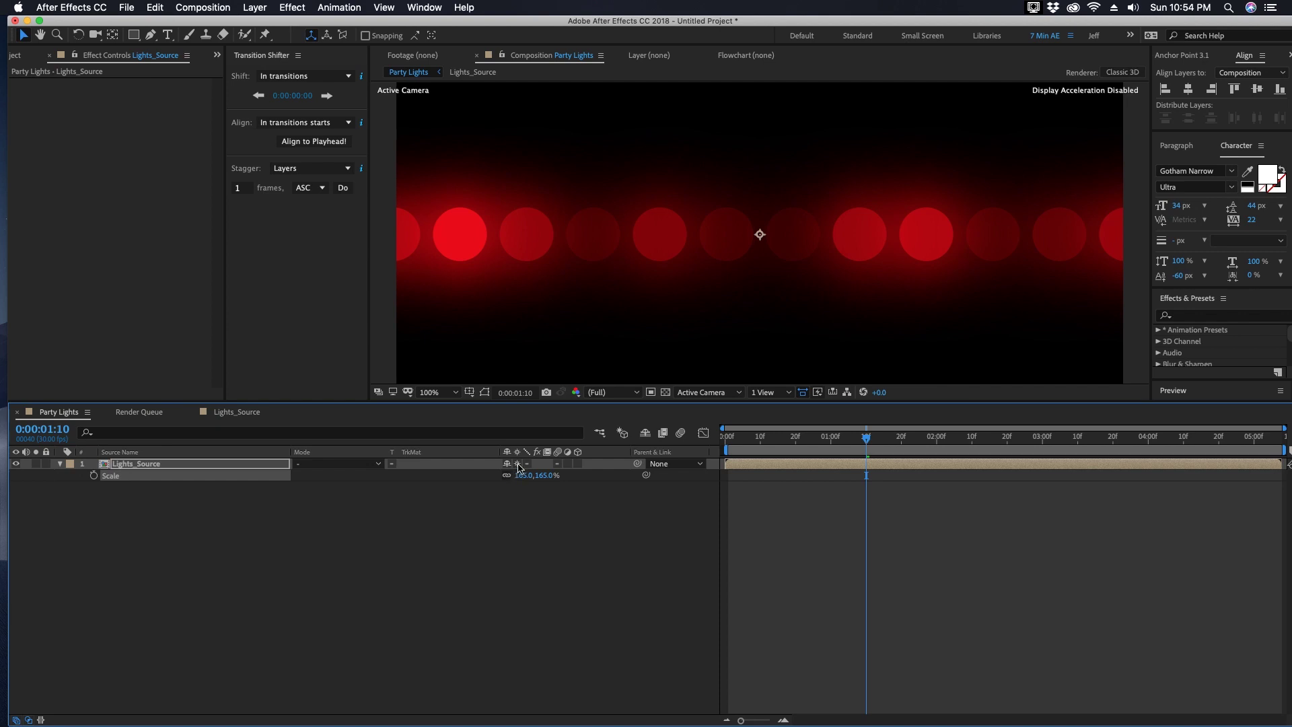
left_click(518, 463)
key("period")
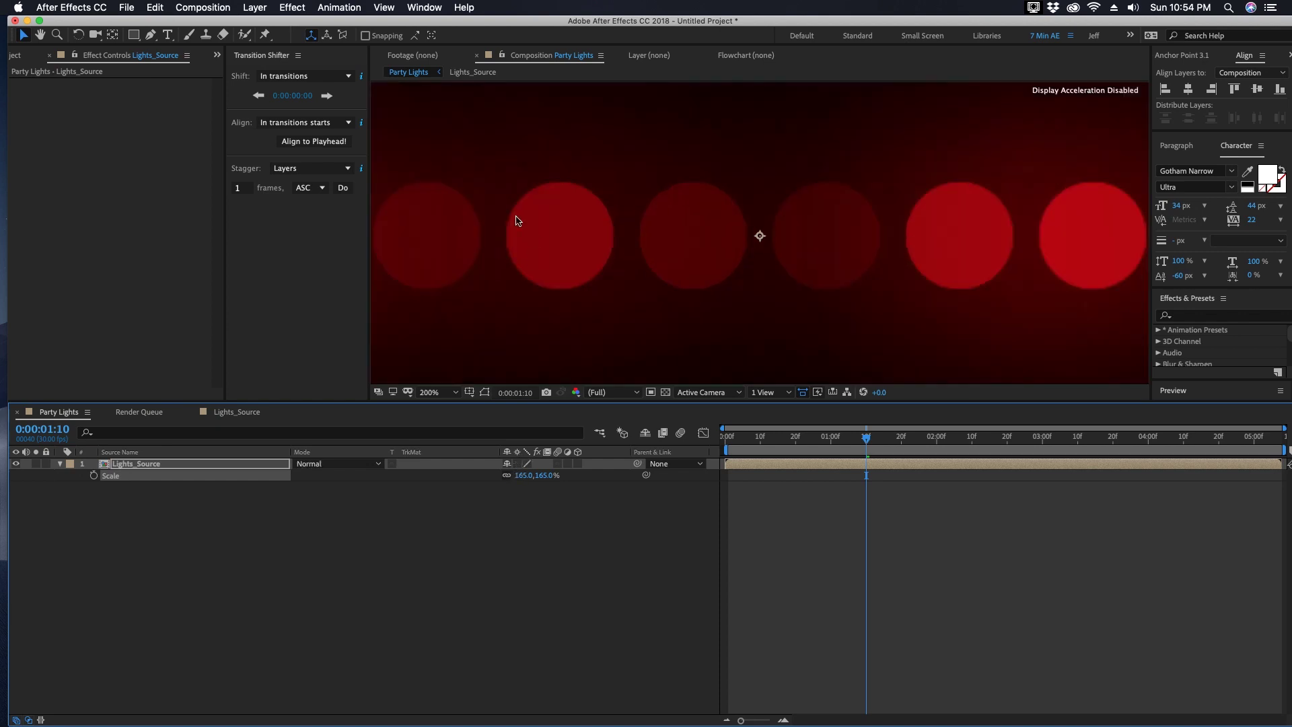
left_click(518, 464)
left_click(524, 475)
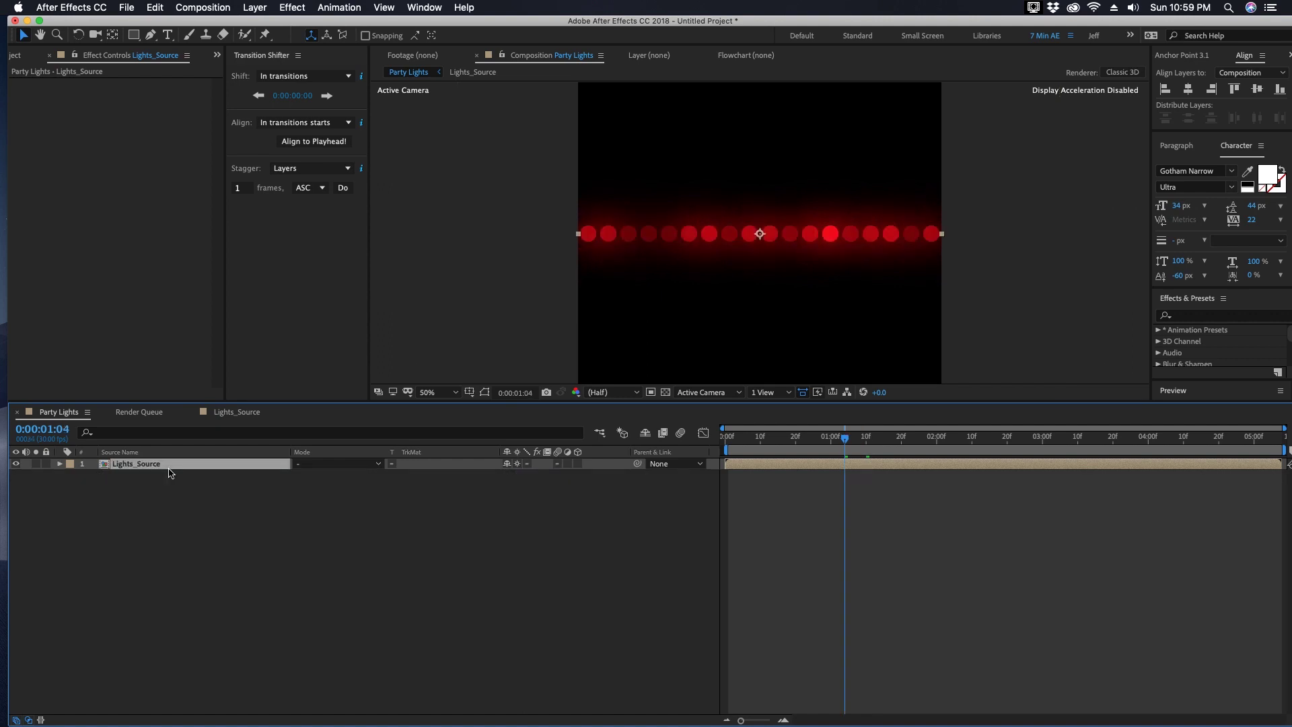
key("super+d")
left_click(169, 478)
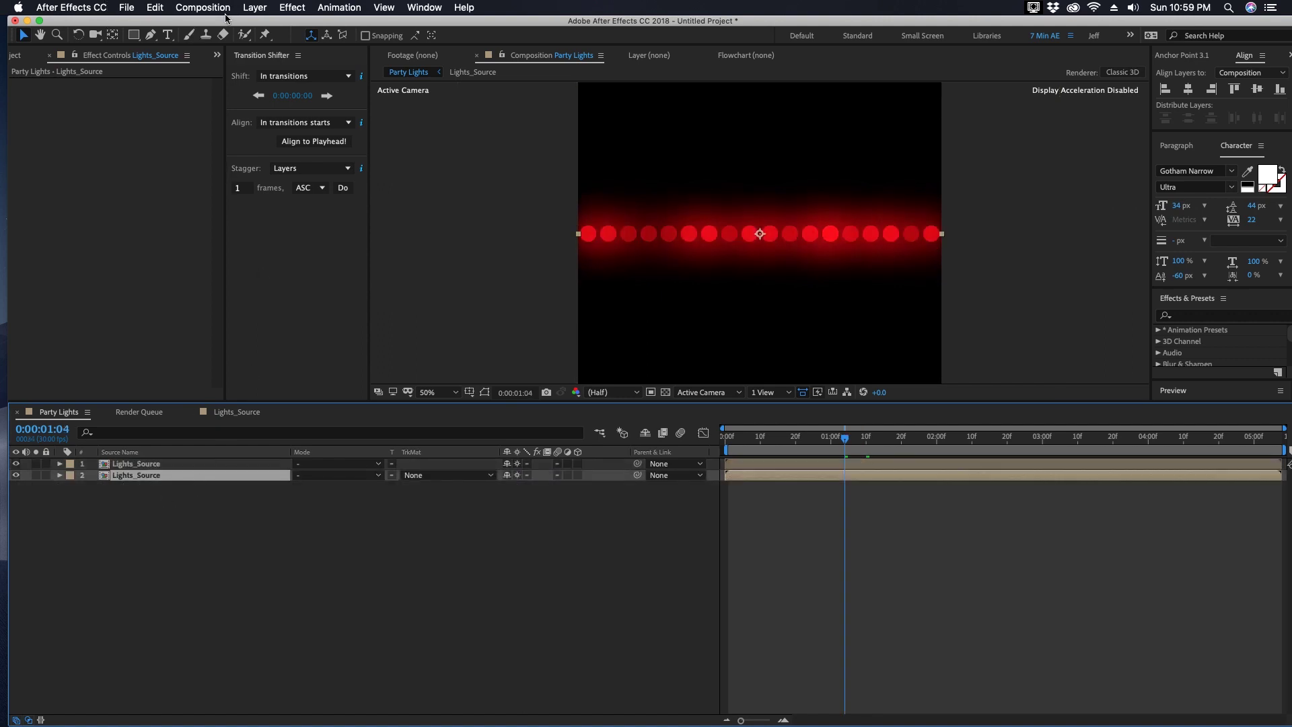
- Add a Directional Blur with direction 45 and blur length 130 to the lower Lights_Source copy
left_click(299, 10)
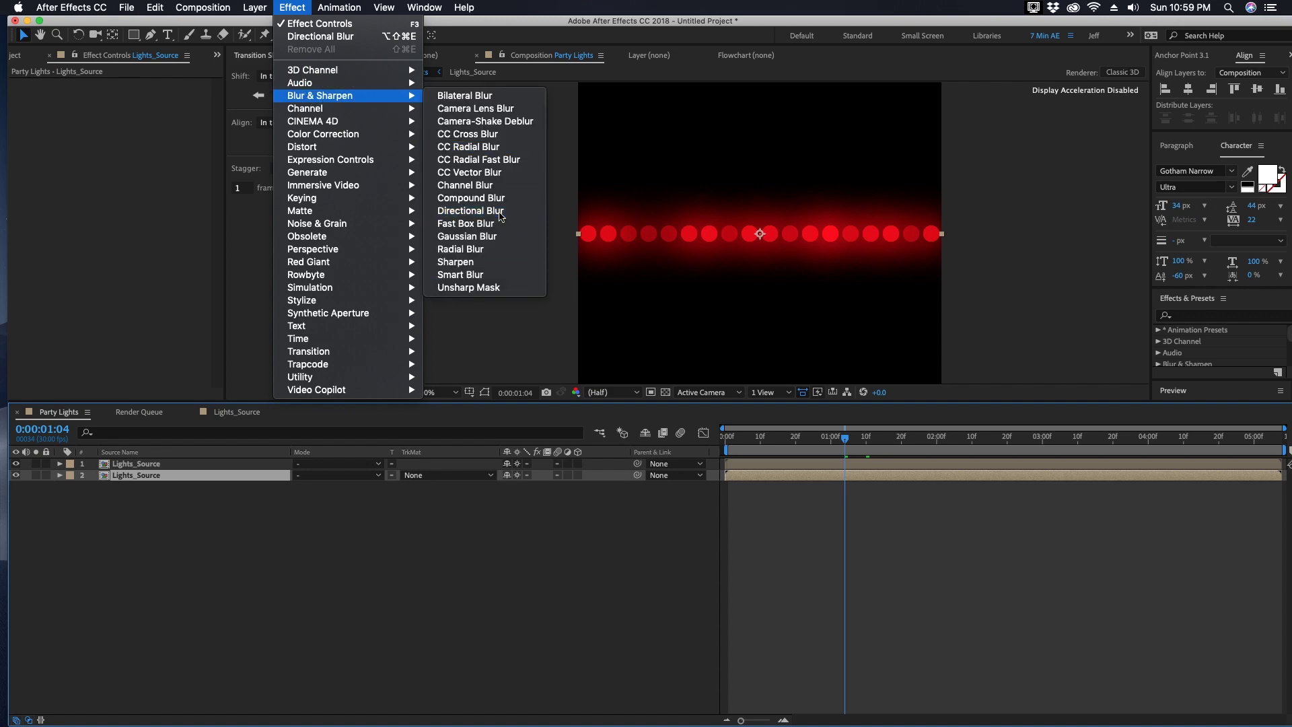
left_click(128, 165)
left_click(145, 107)
type("45")
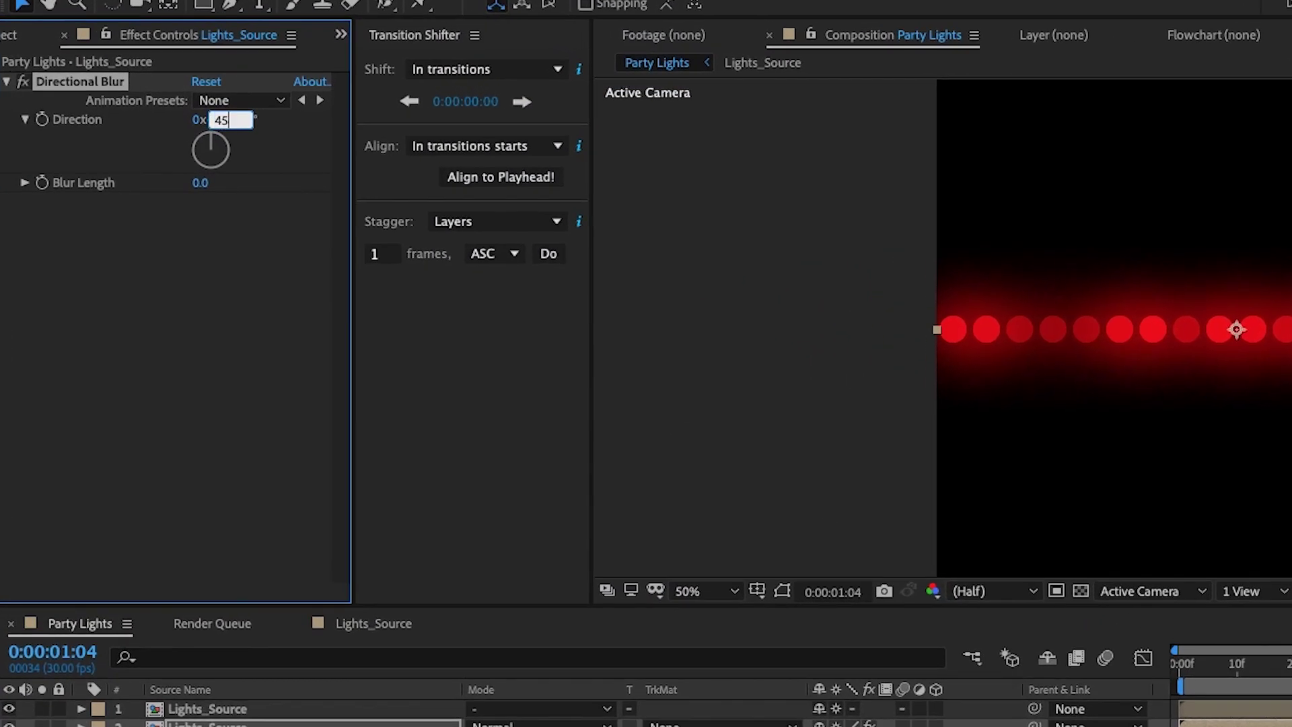
left_click(199, 184)
type("130")
key("Return")
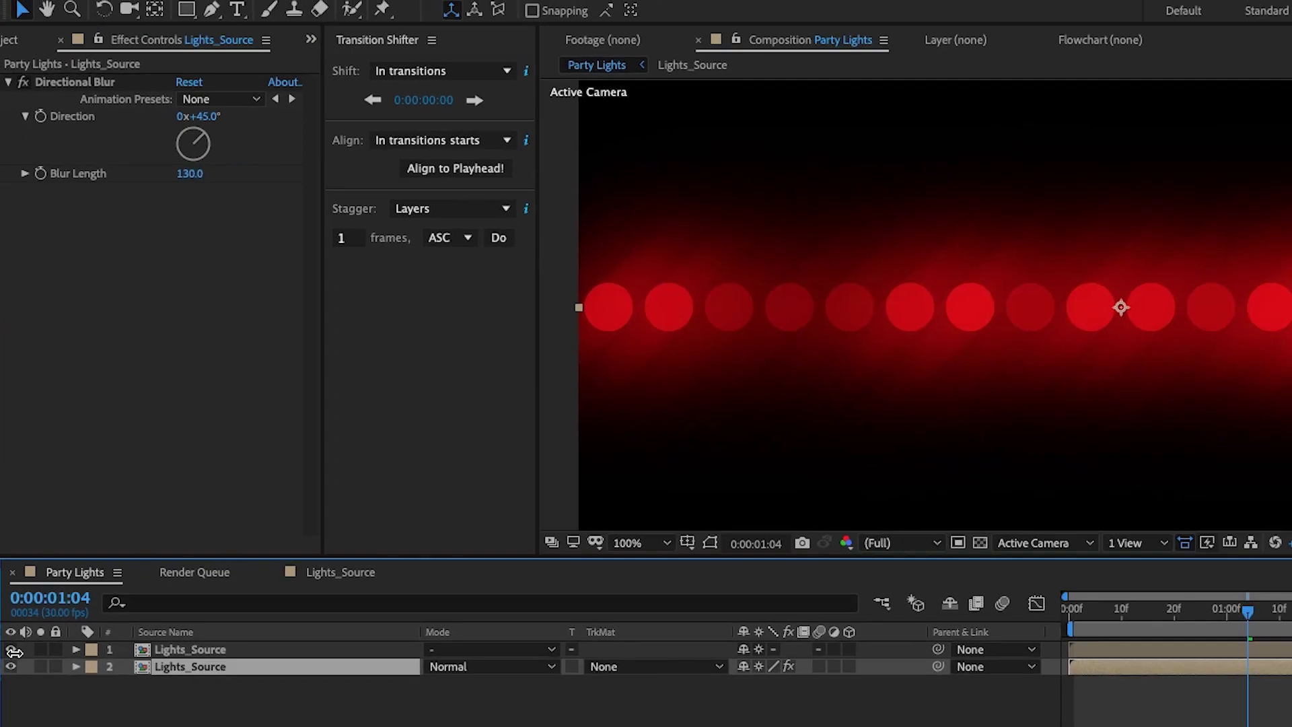
- Set the blurred copy's blend mode to Add and start pre-composing both layers
left_click(11, 649)
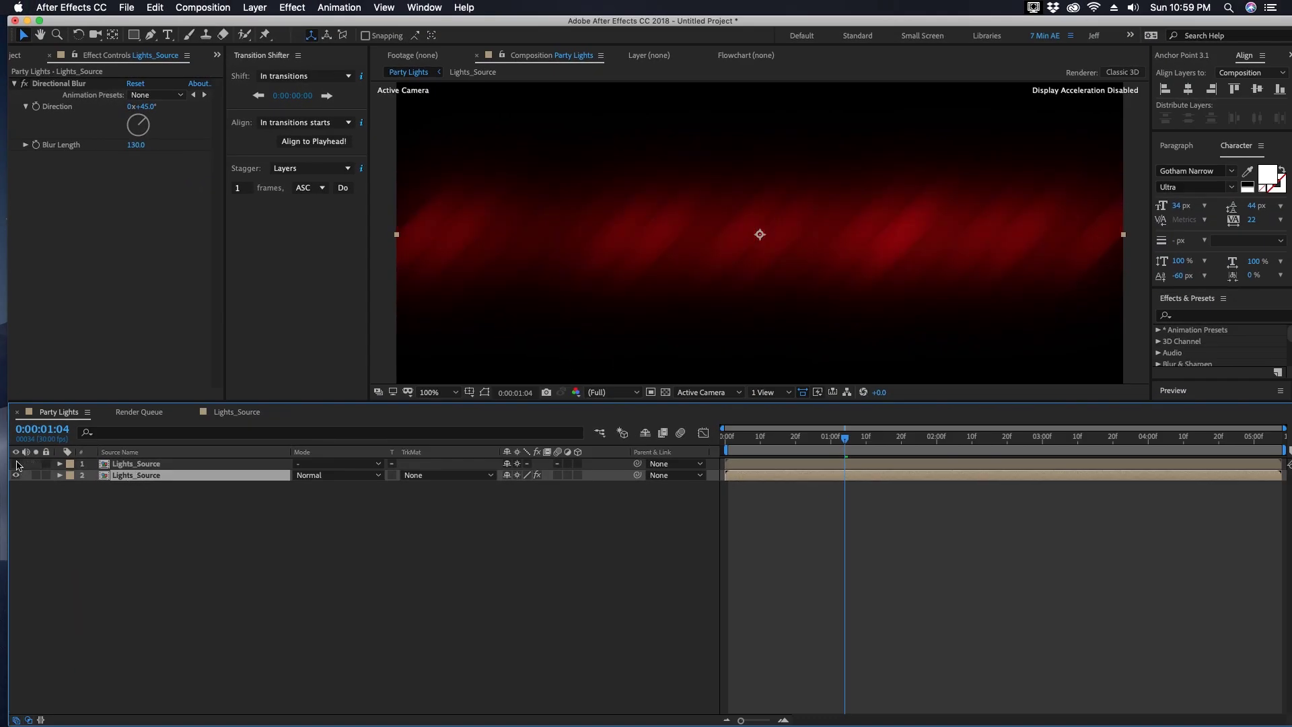
left_click(16, 463)
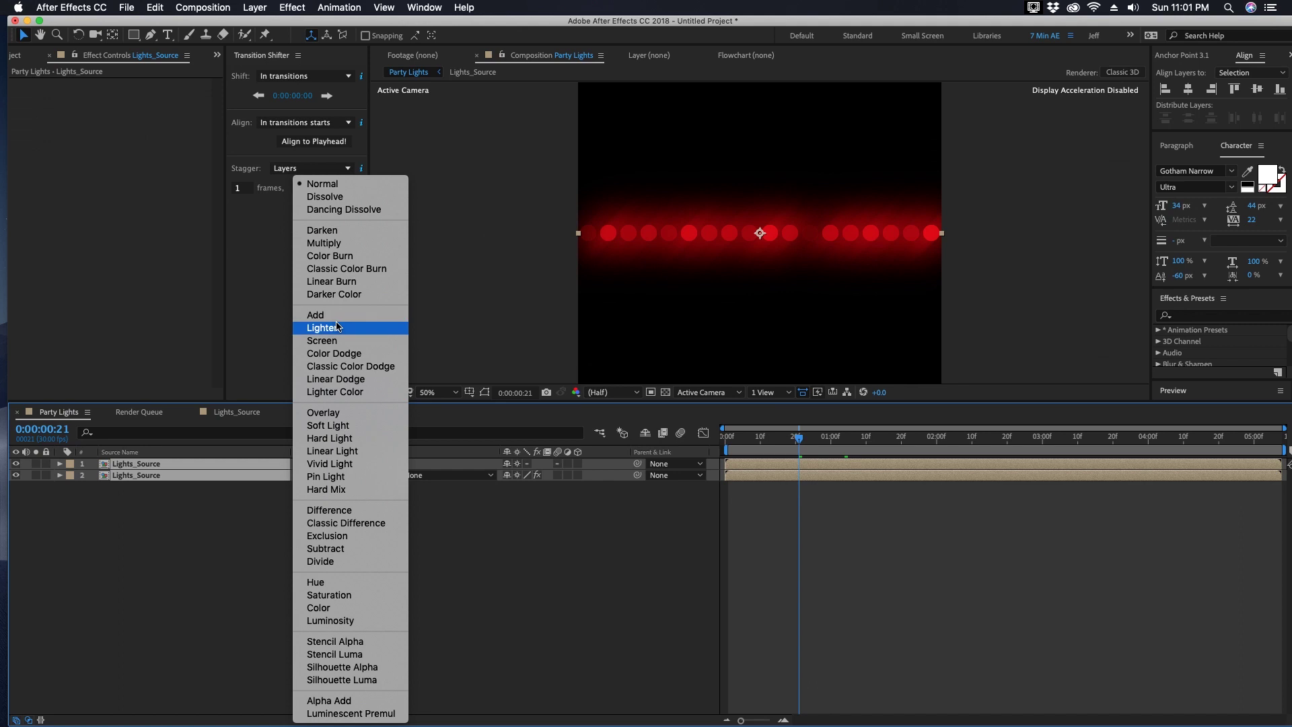
left_click(338, 316)
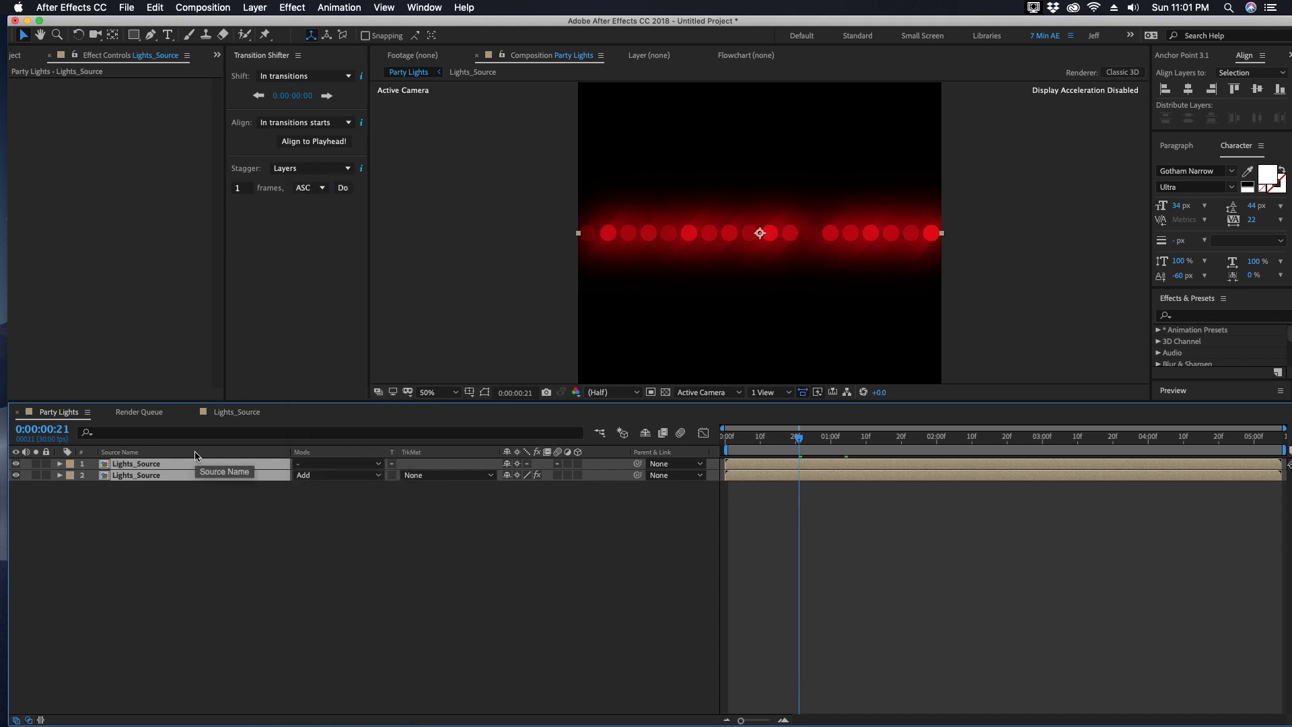
key("super+shift+c")
- Name the new pre-comp Lights_PreComp and create it
type("Lights")
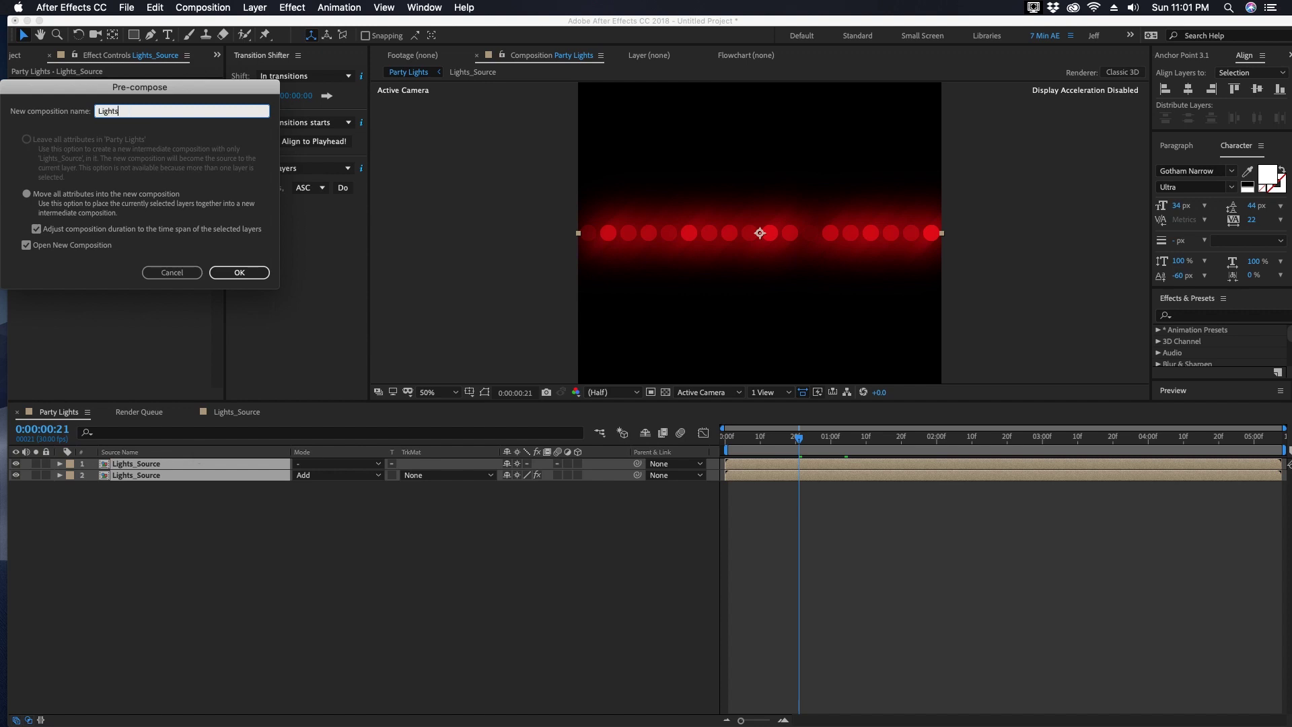
type("_PreCom")
key("BackSpace")
type("omp")
key("Return")
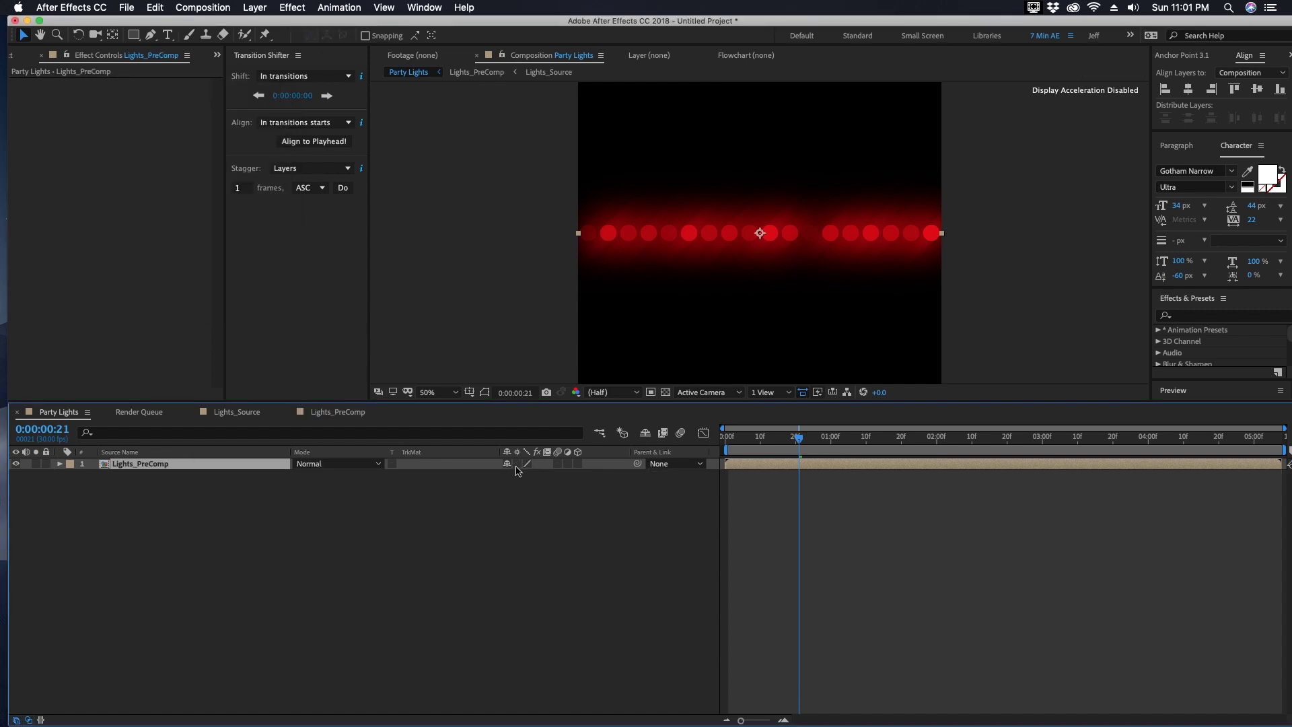
- Make the pre-comp layer collapsed and 3D, and tint it lime green with a Fill effect
left_click(517, 464)
left_click(578, 463)
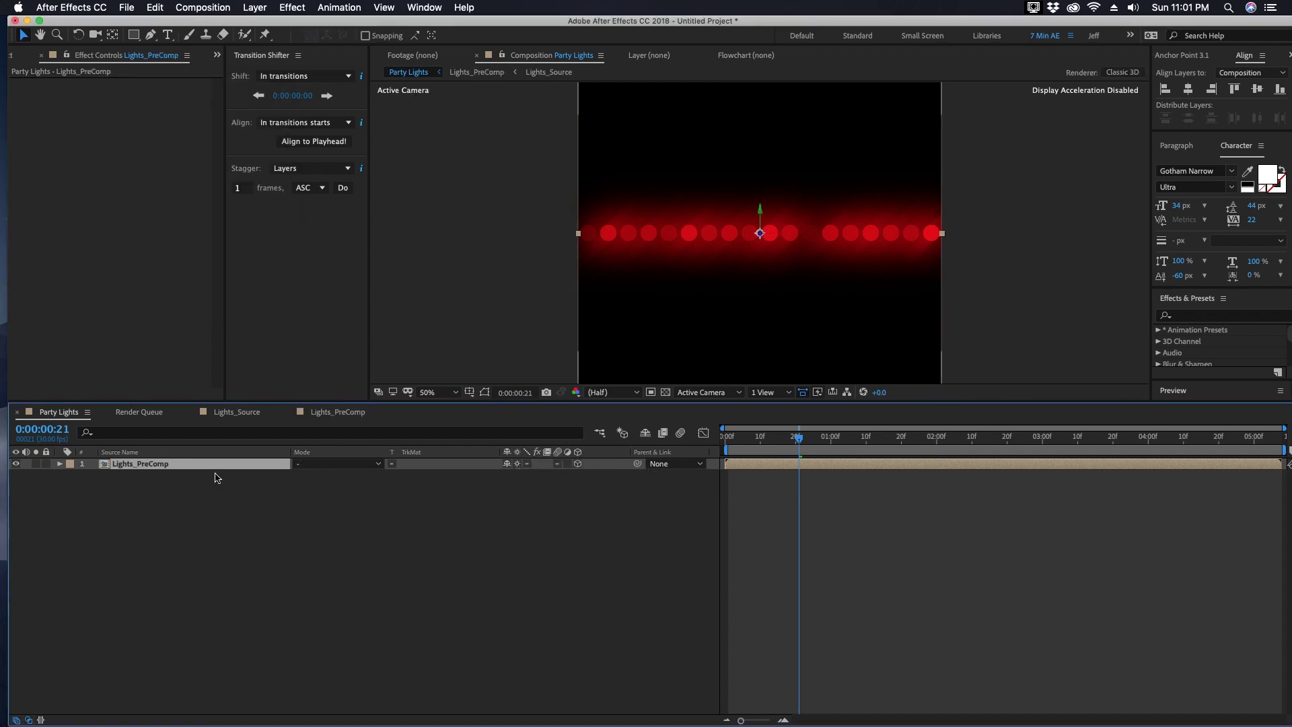
left_click(292, 7)
mouse_move(324, 179)
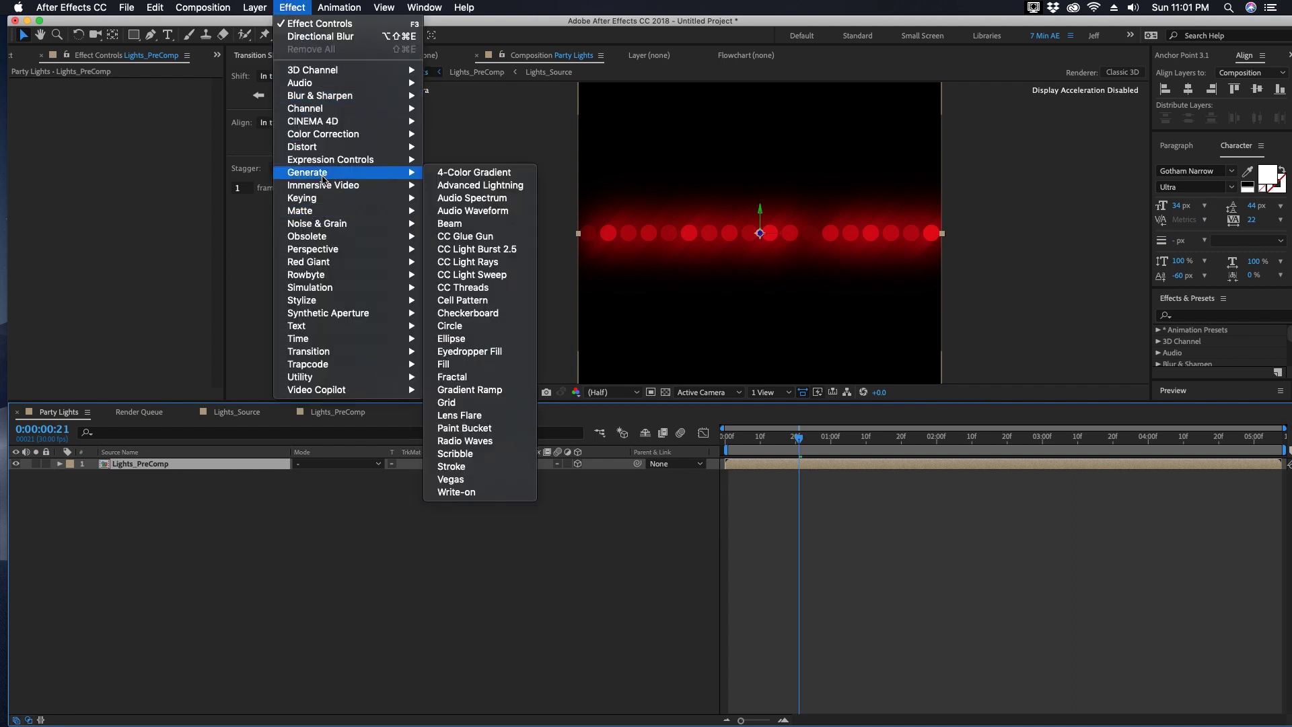
left_click(444, 365)
left_click(134, 128)
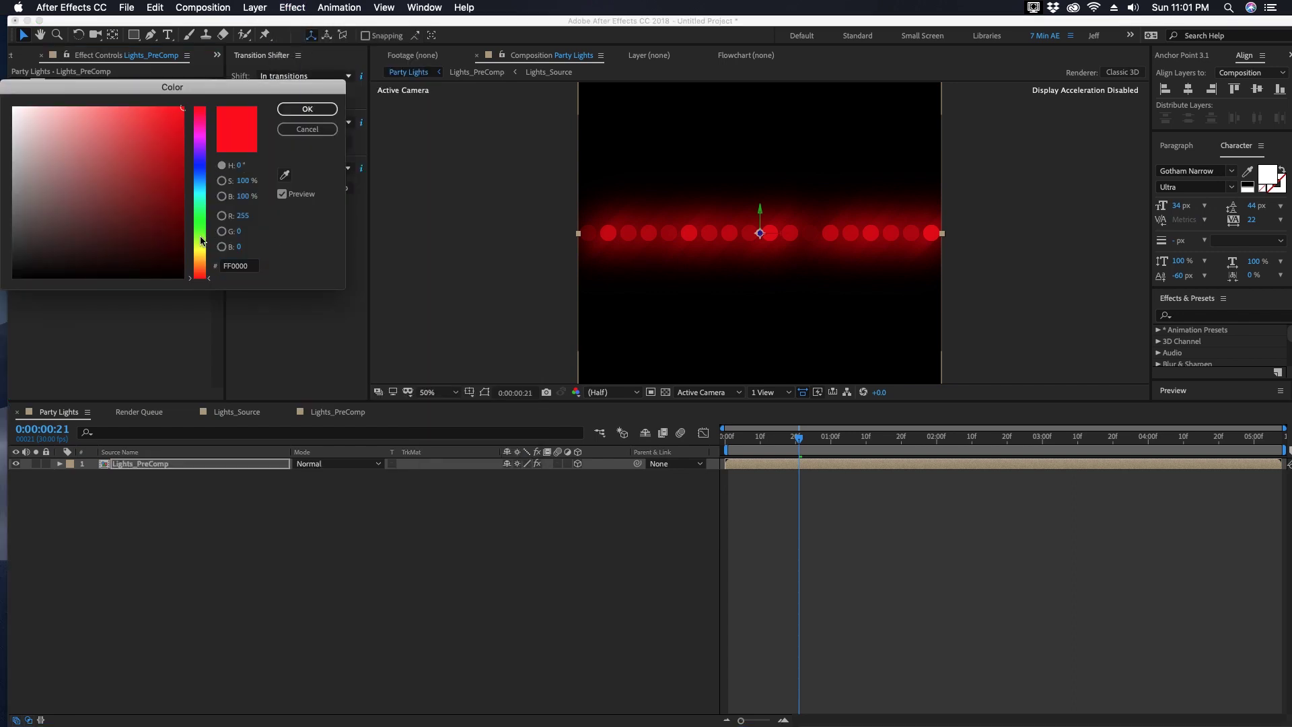
left_click(201, 236)
left_click(303, 110)
left_click(145, 464)
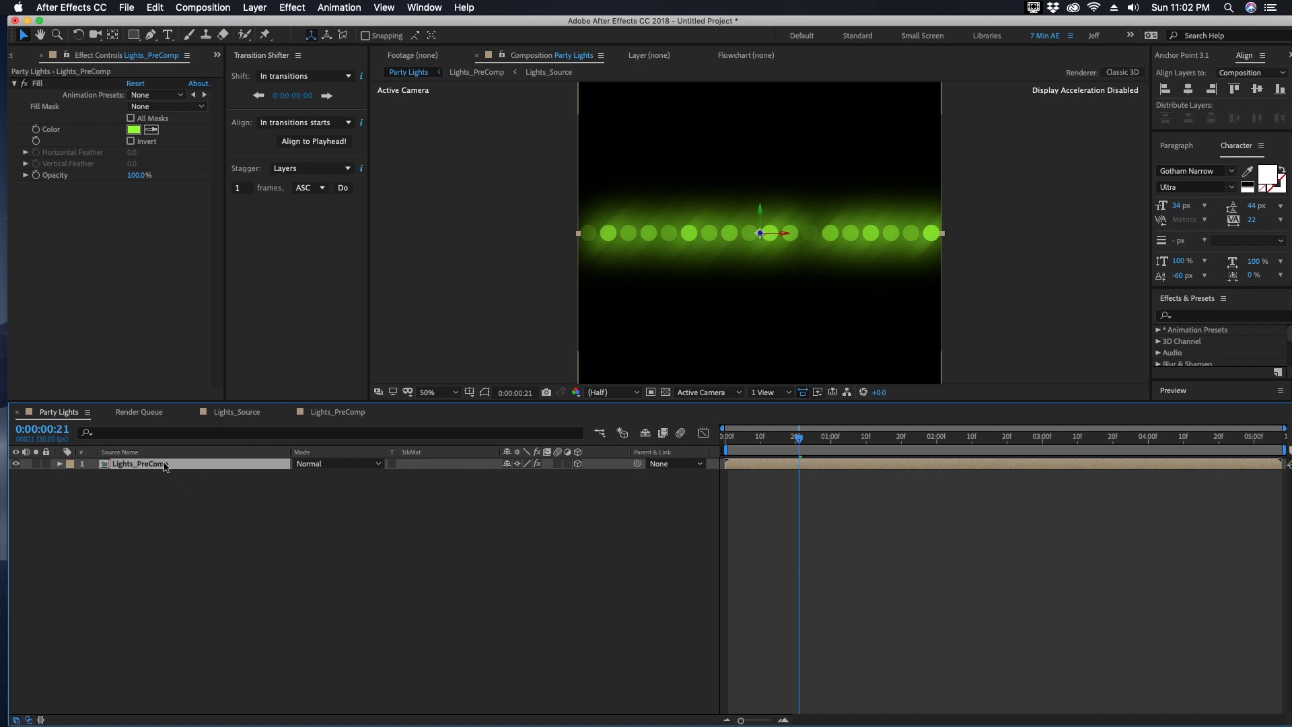
- Duplicate the layer into five rows and move the bottom row down to Y 899
key("super+d")
key("super+d")
key("super+d")
key("super+d")
left_click(146, 513, "shift")
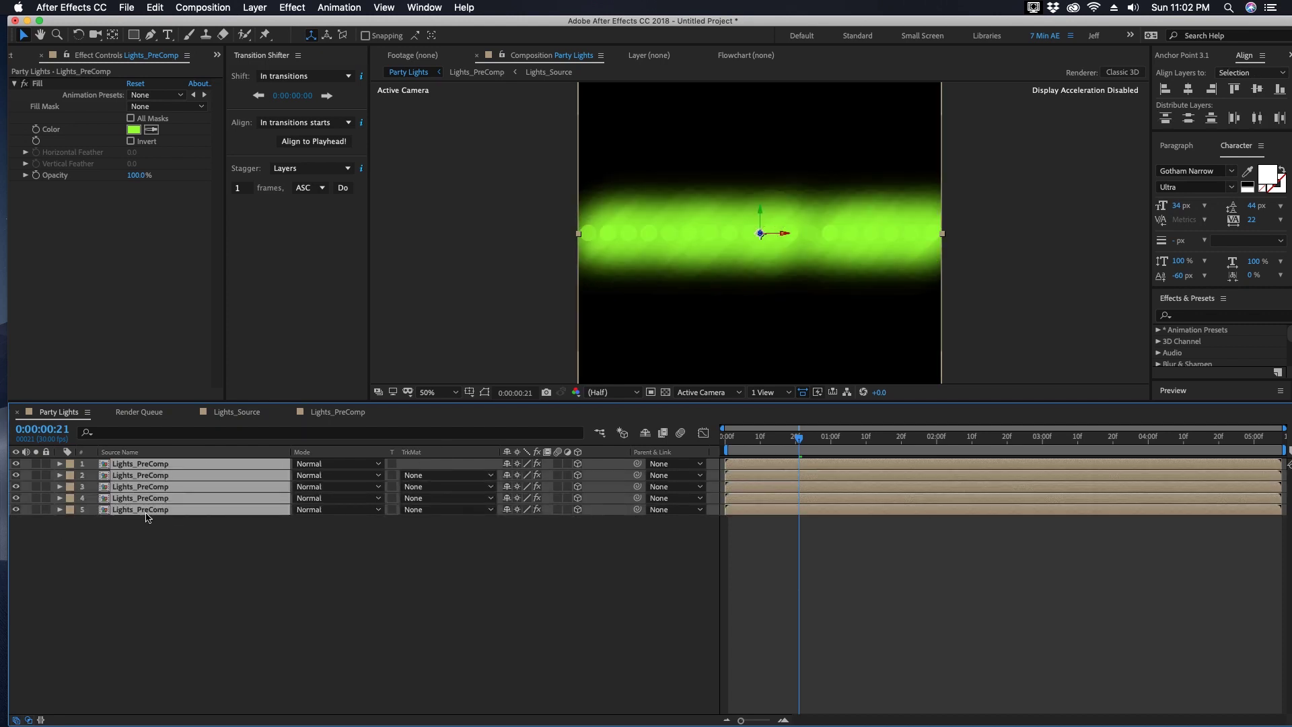
key("p")
left_click(397, 681)
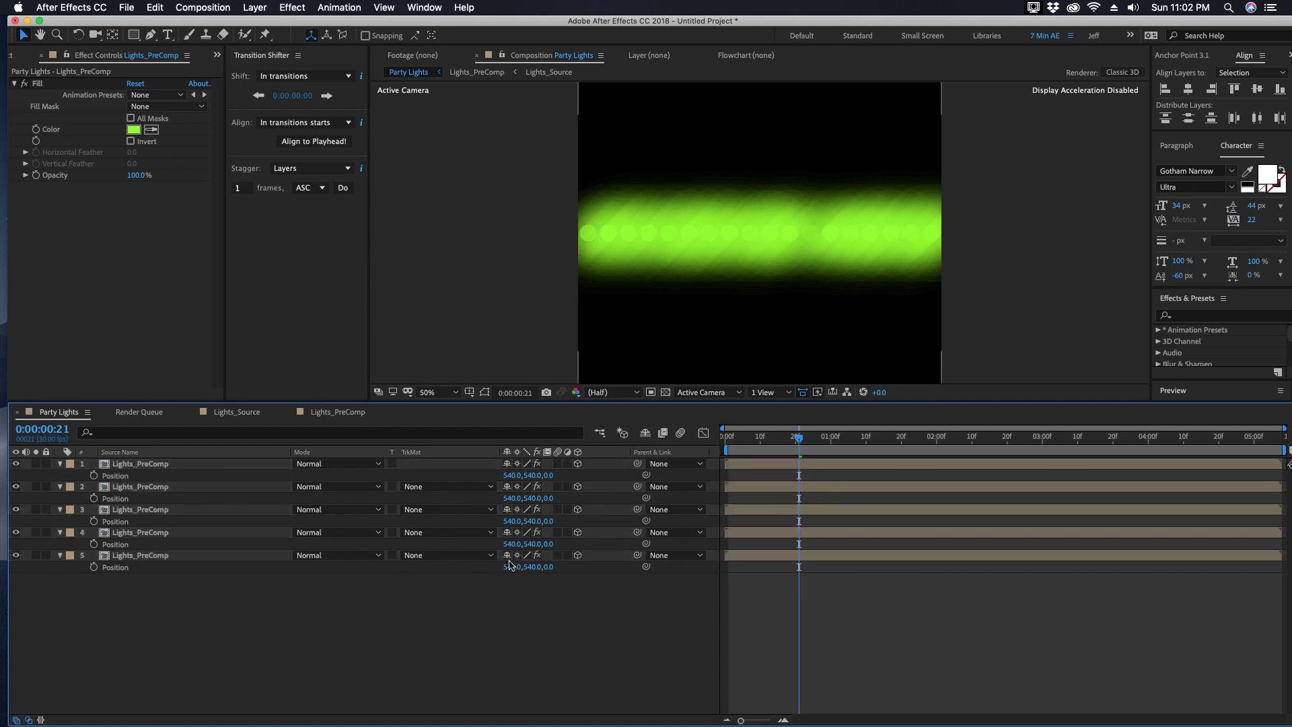
left_click_drag(533, 567, 790, 565)
- Recolour the rows' Fill effects, including purple for layer 2 and red for layer 3
left_click(133, 129)
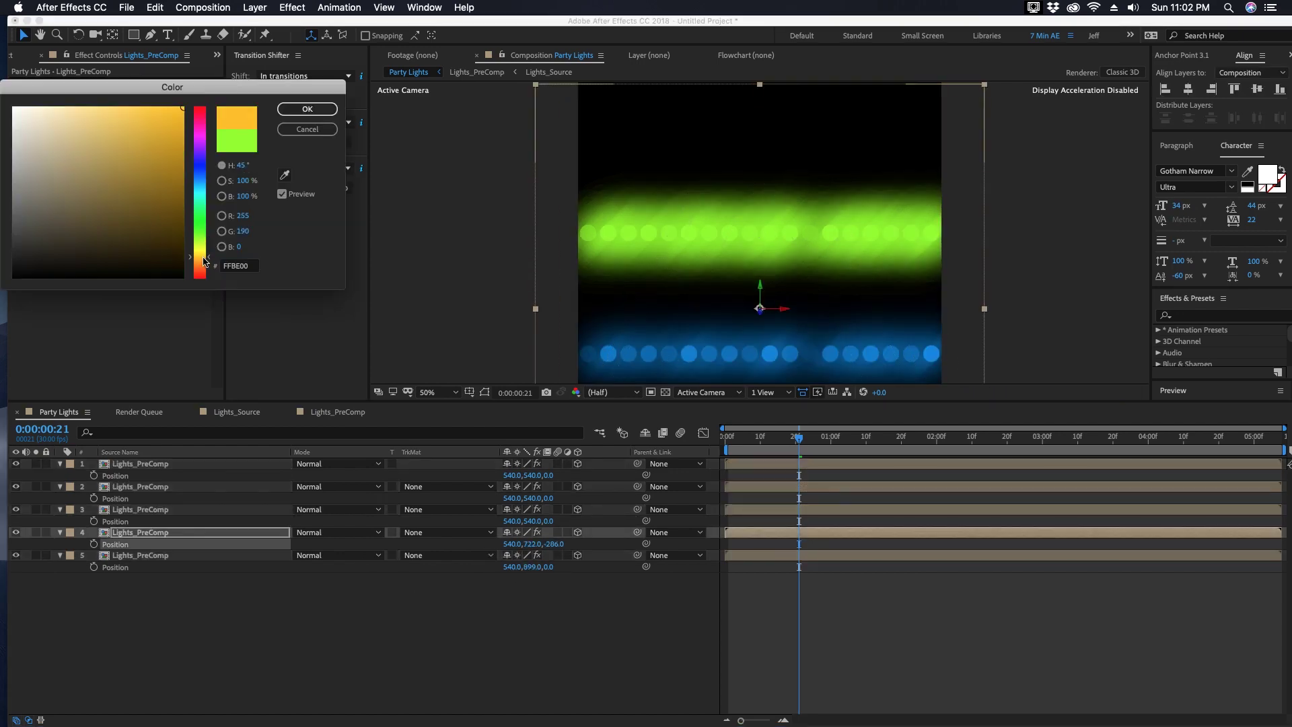
left_click(307, 109)
left_click_drag(529, 498, 512, 521)
left_click(133, 129)
left_click(200, 145)
left_click(307, 109)
left_click(115, 521)
left_click(133, 129)
left_click(307, 109)
left_click(115, 475)
- Push the rows to different depths, raise layer 4 to Y 705, and play back
mouse_move(551, 475)
left_mouse_down()
mouse_move(566, 475)
mouse_move(545, 498)
left_mouse_up()
left_click(116, 498)
left_click(115, 567)
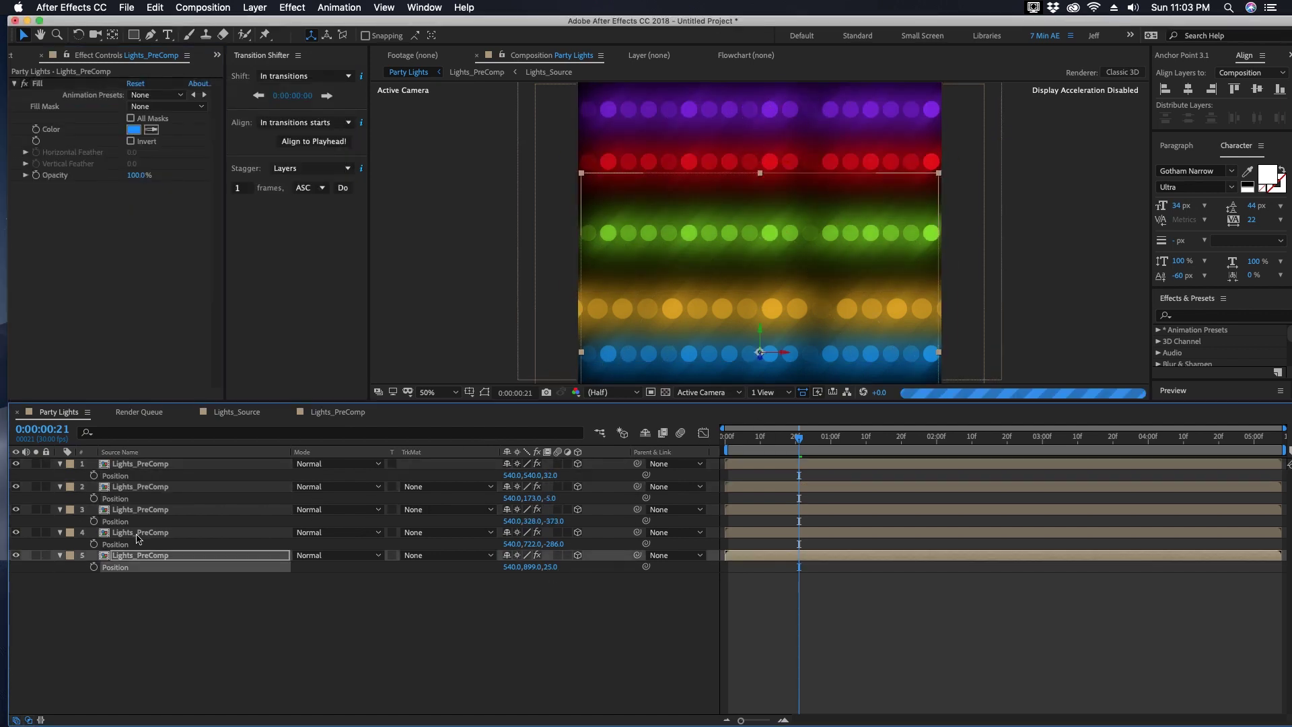
left_click(115, 544)
left_click_drag(535, 544, 531, 543)
key("space")
left_click(150, 492)
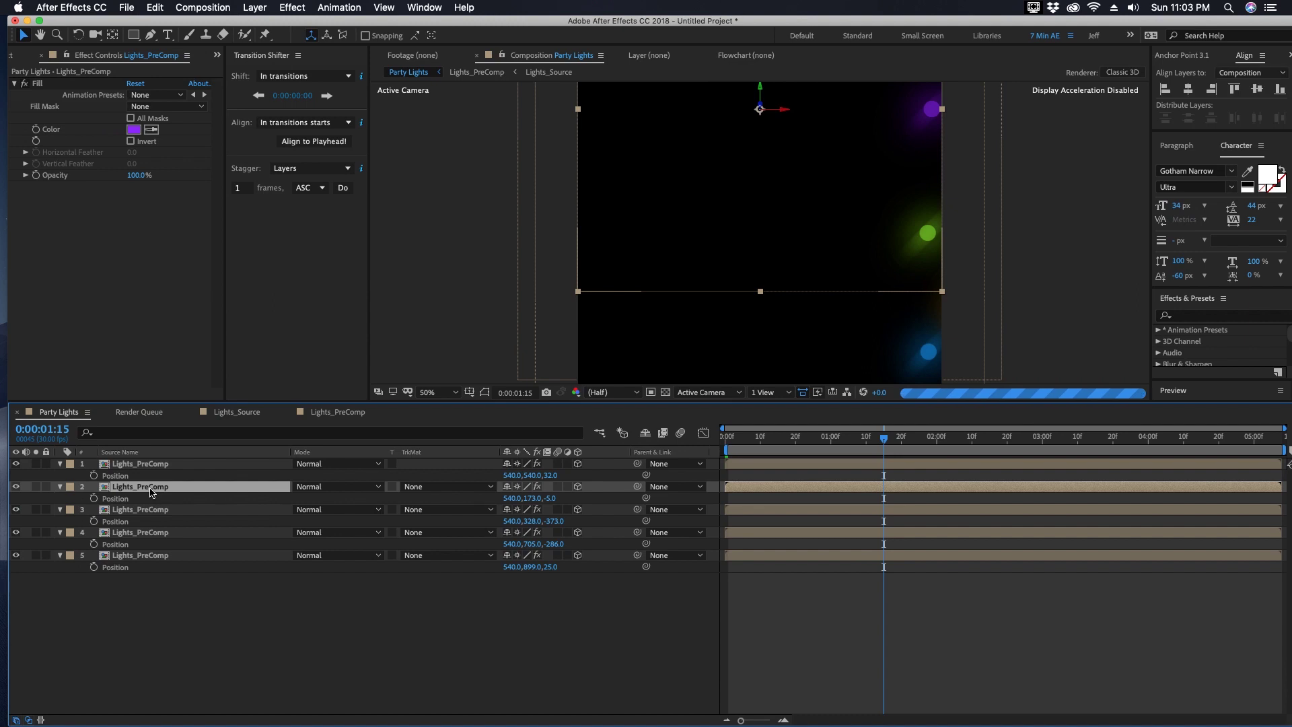
left_click(147, 510, "shift")
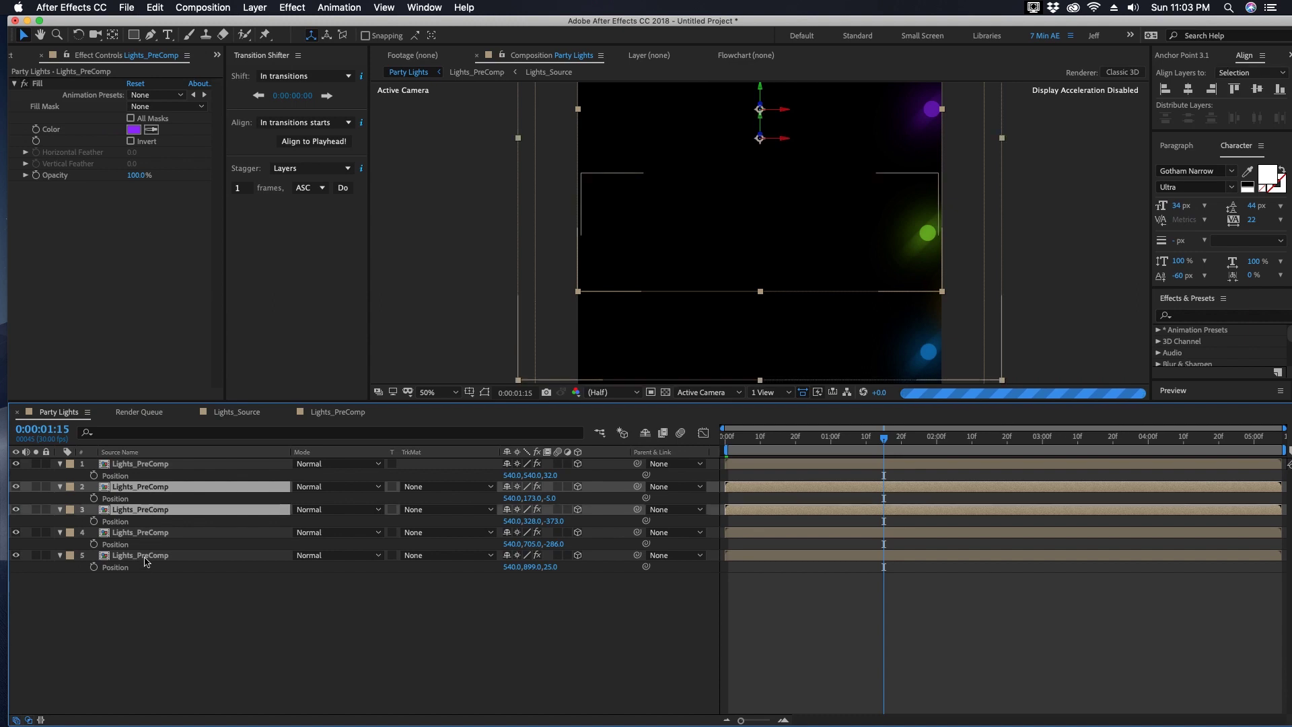
- Flip the selected light rows horizontally and preview the animation
left_click(147, 555, "shift")
right_click(147, 556)
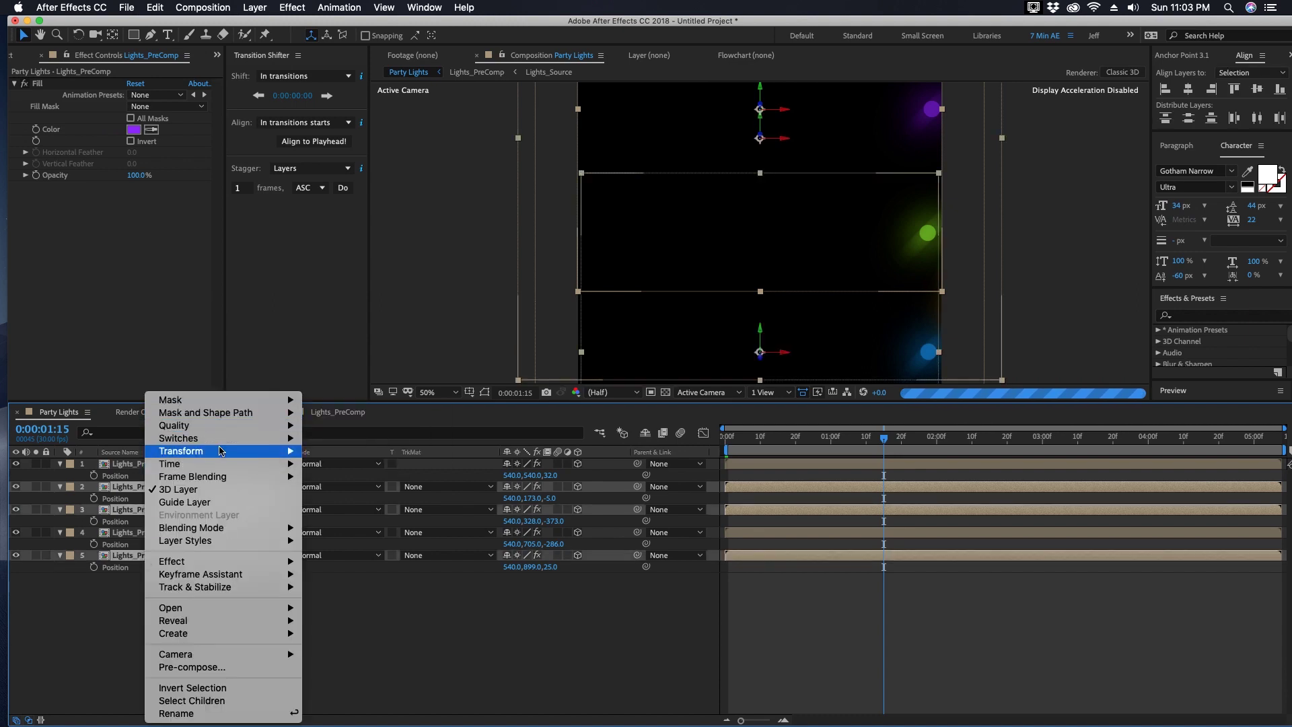
mouse_move(223, 451)
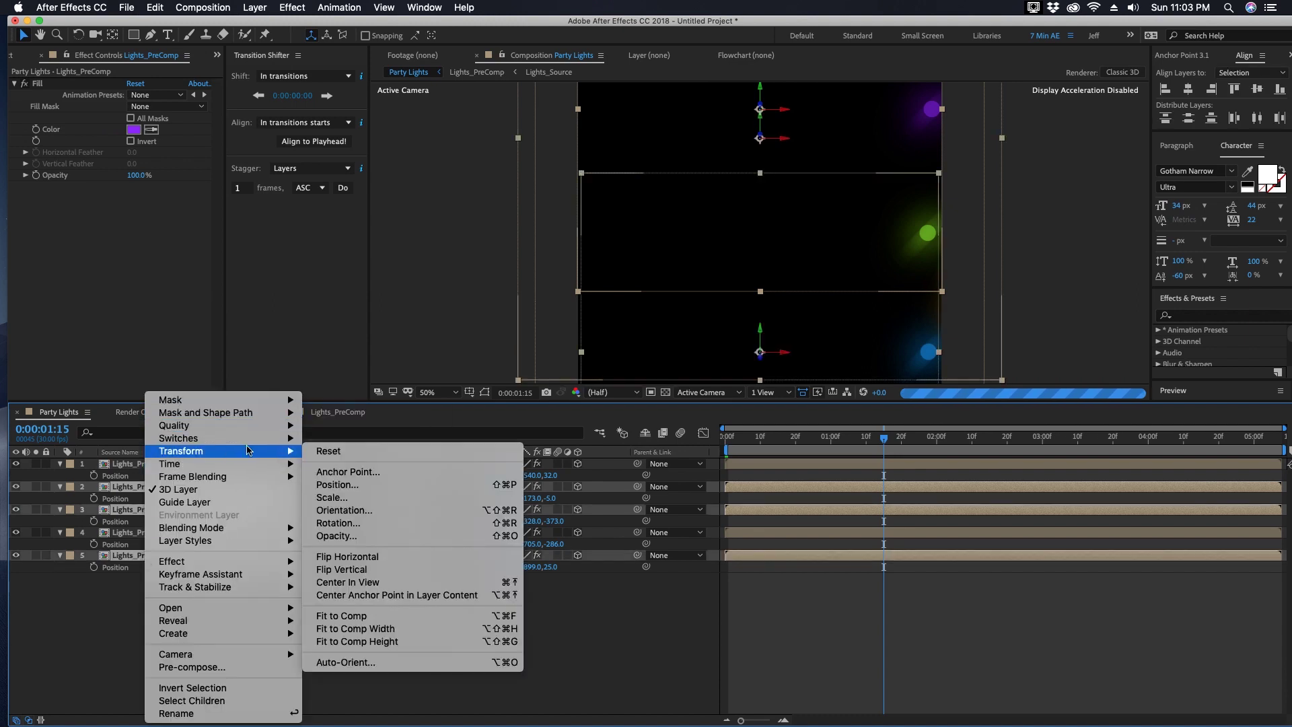
left_click(376, 557)
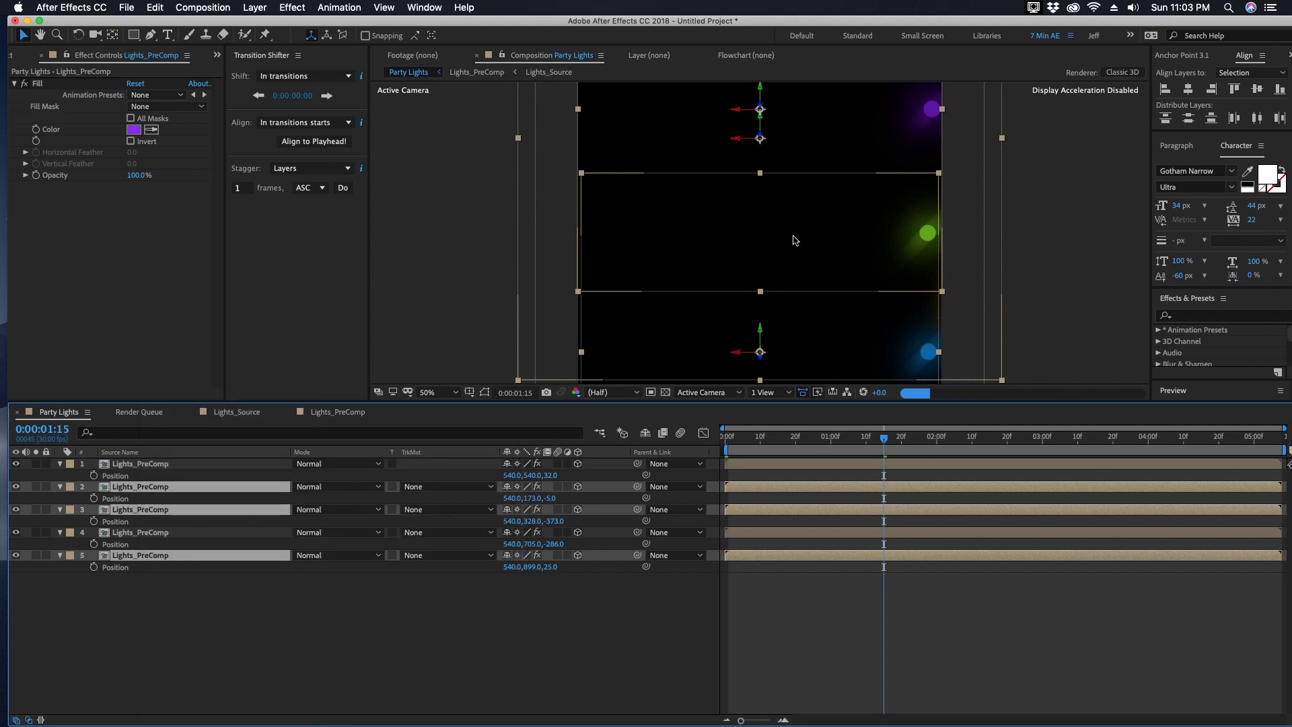
key("space")
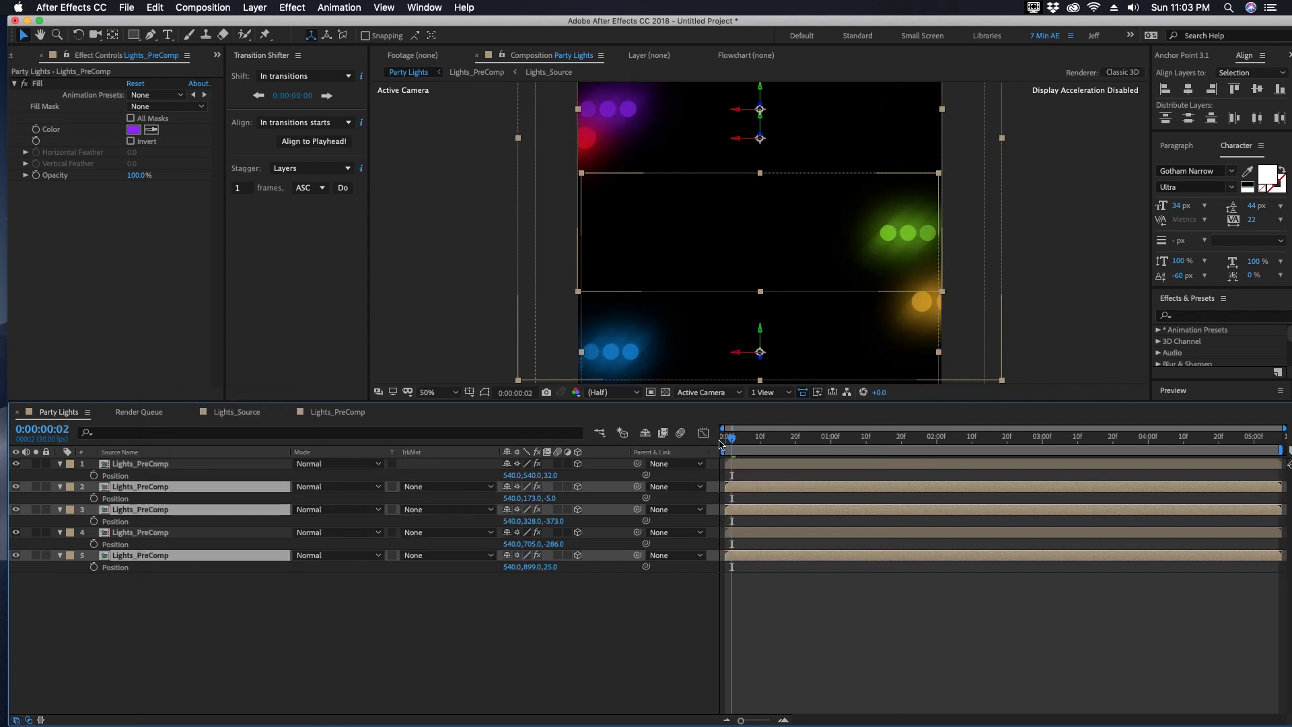
- Keyframe all rows' Position from frame 0 to 3:01, then stagger rows by a few frames
left_click(722, 438)
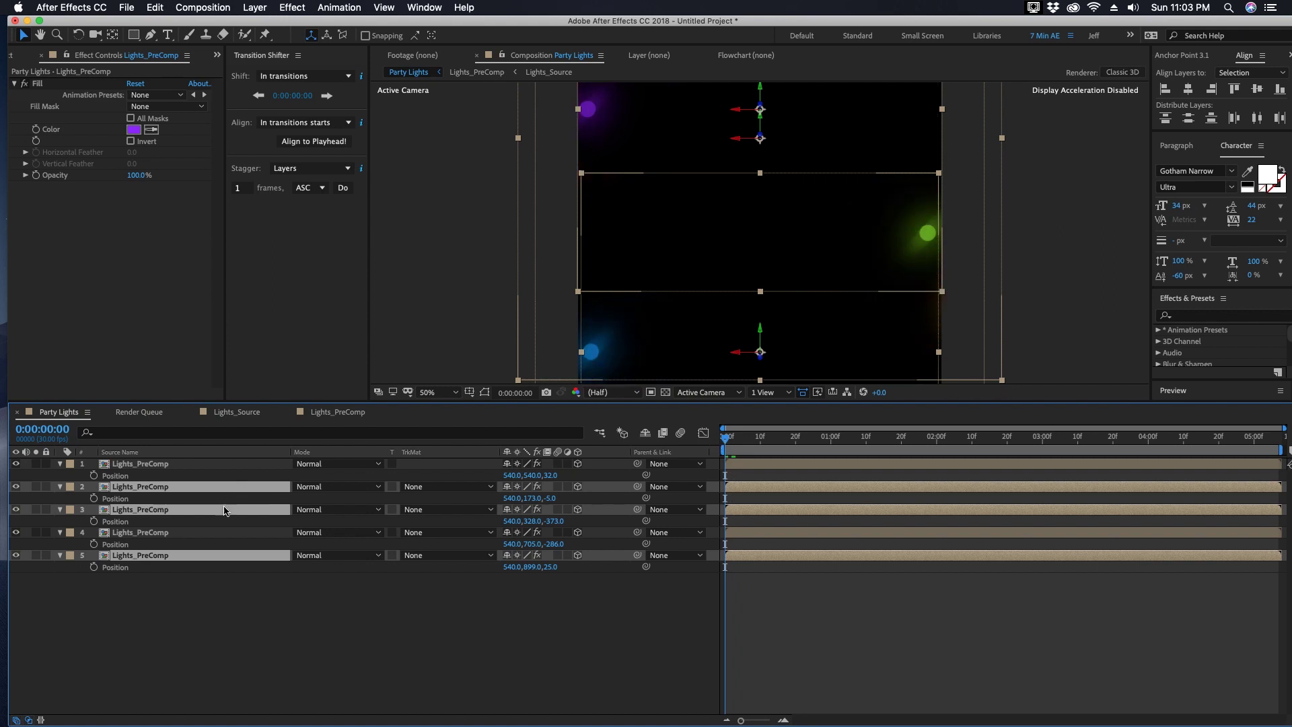
key("super+a")
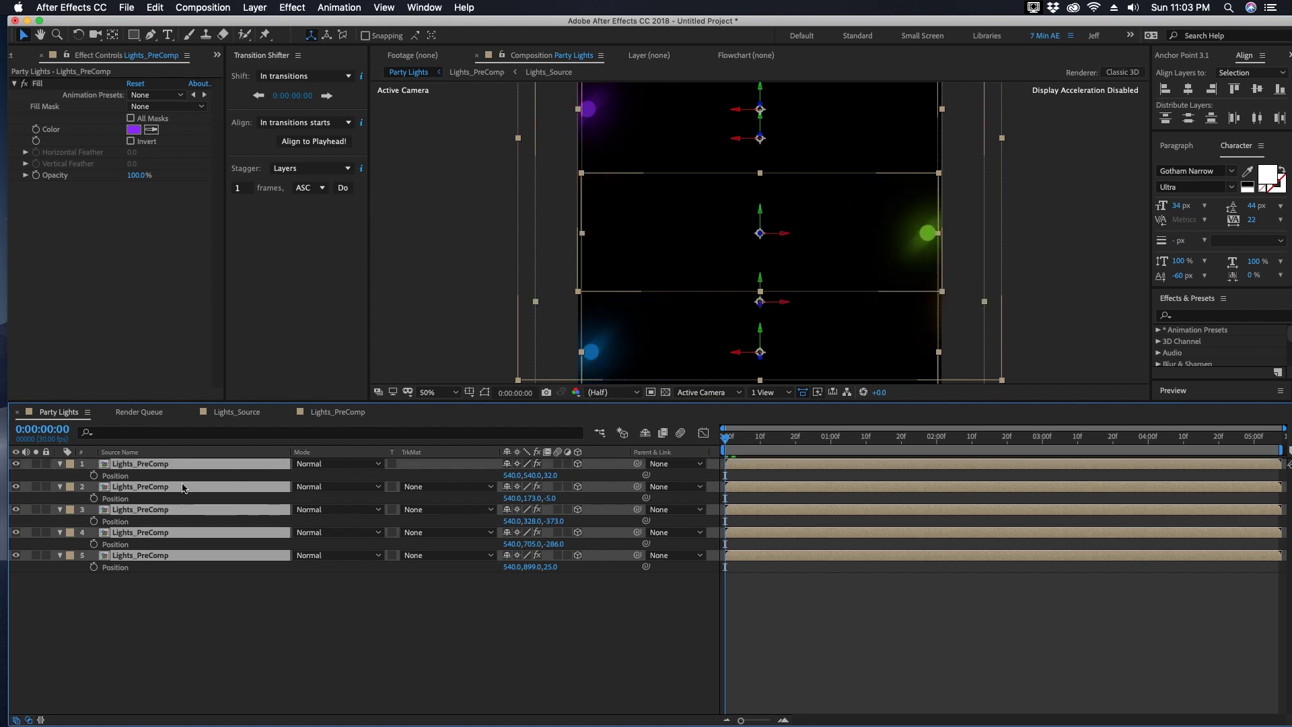
key("alt+shift+p")
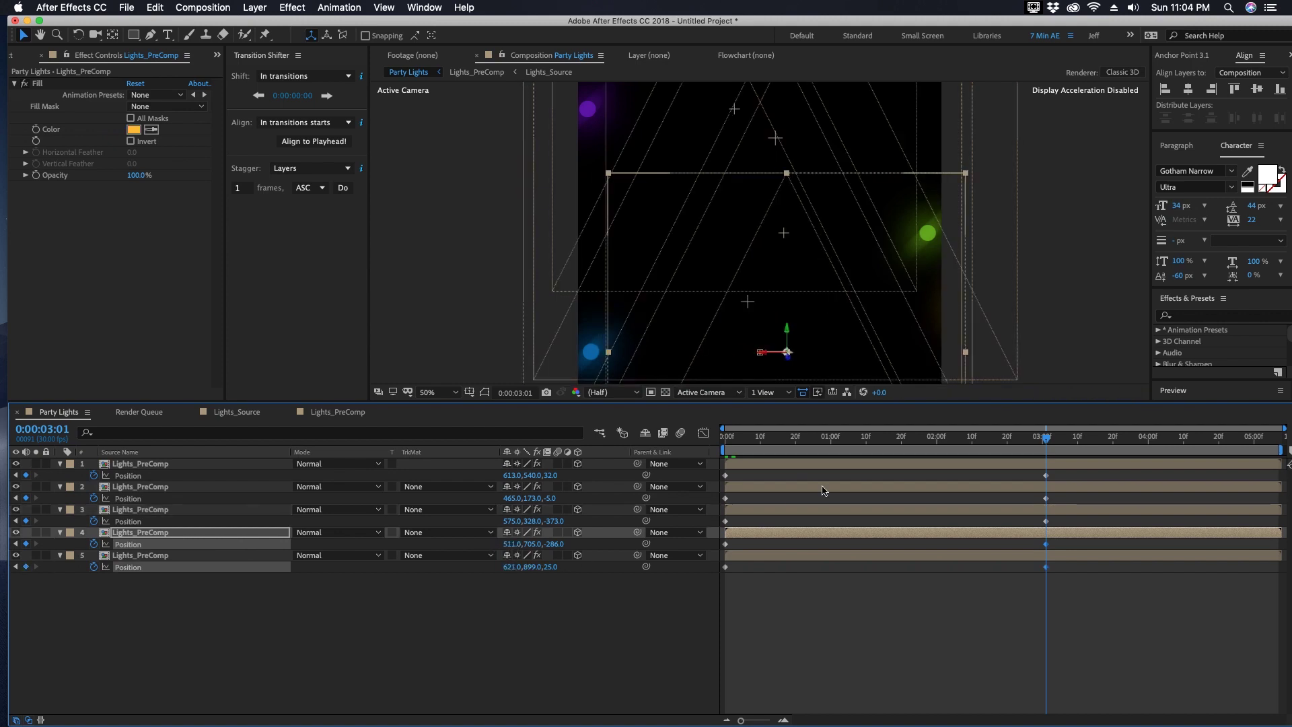
key("n")
key("Home")
left_click_drag(734, 489, 737, 490)
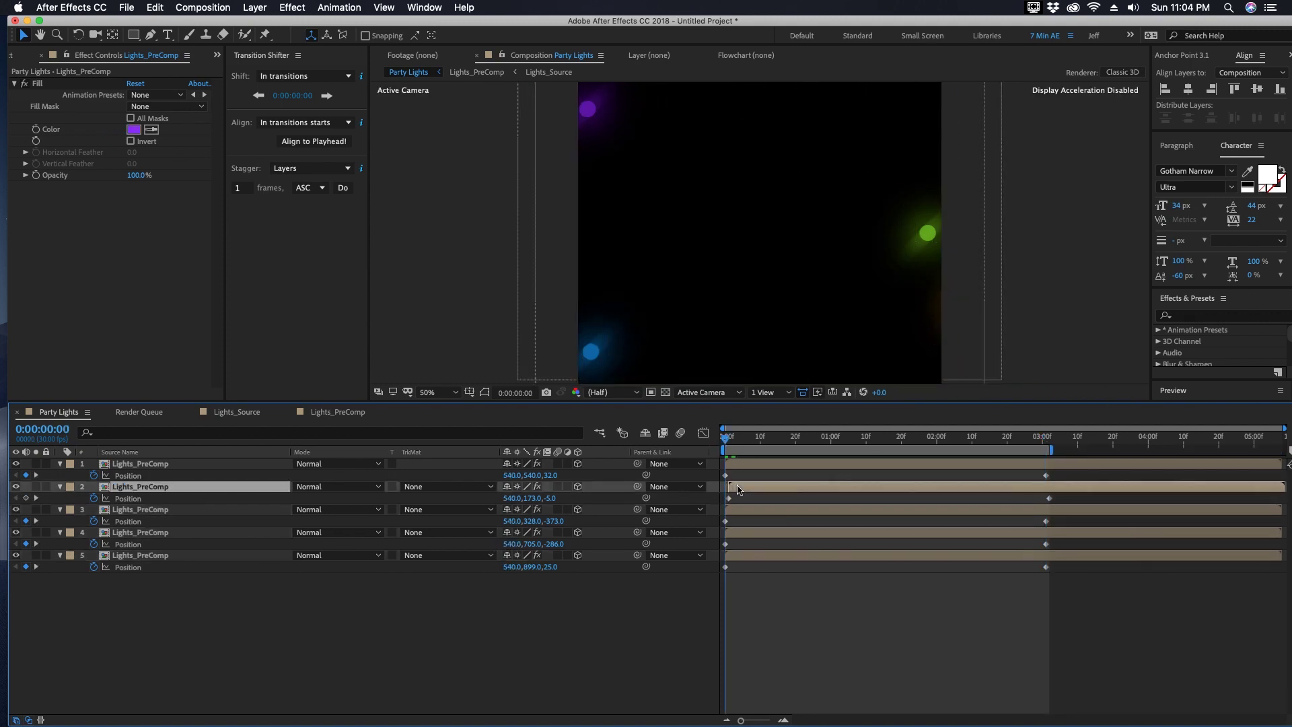
key("alt+Page_Down")
left_click_drag(738, 513, 748, 534)
- Add a new camera, Camera 1, with default settings
left_click(254, 7)
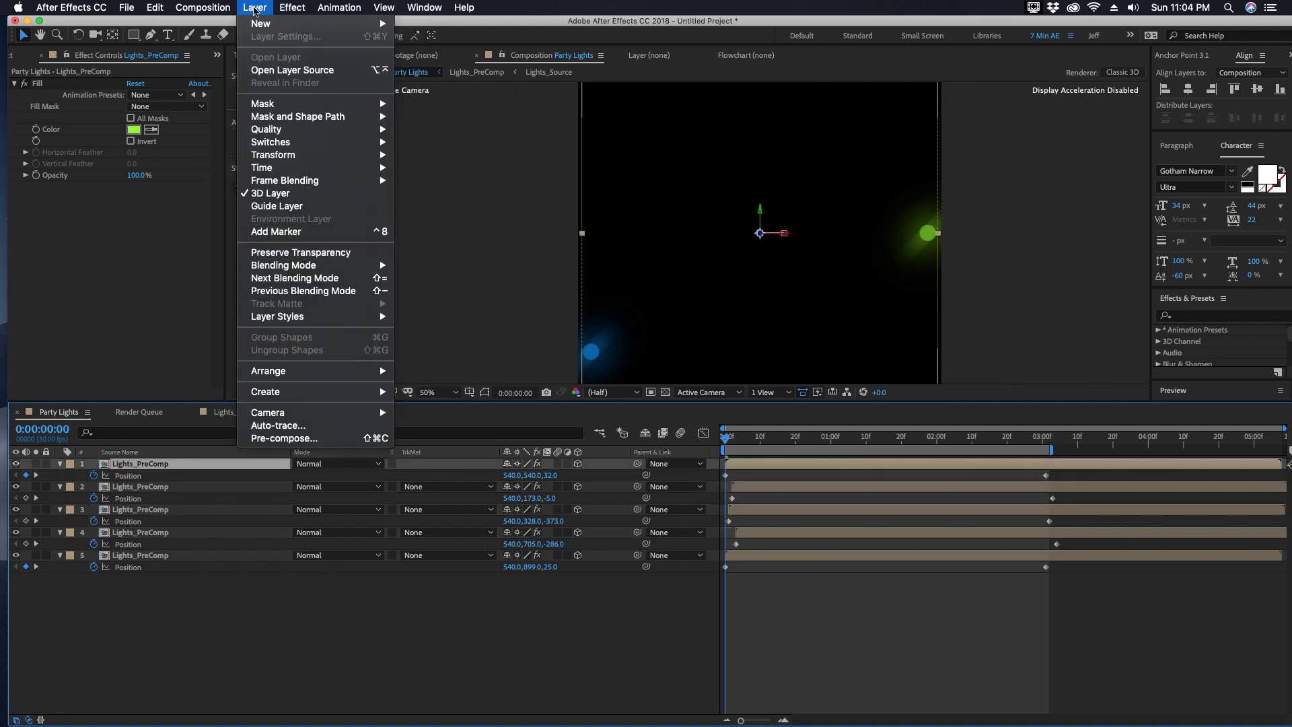
mouse_move(269, 23)
left_click(414, 70)
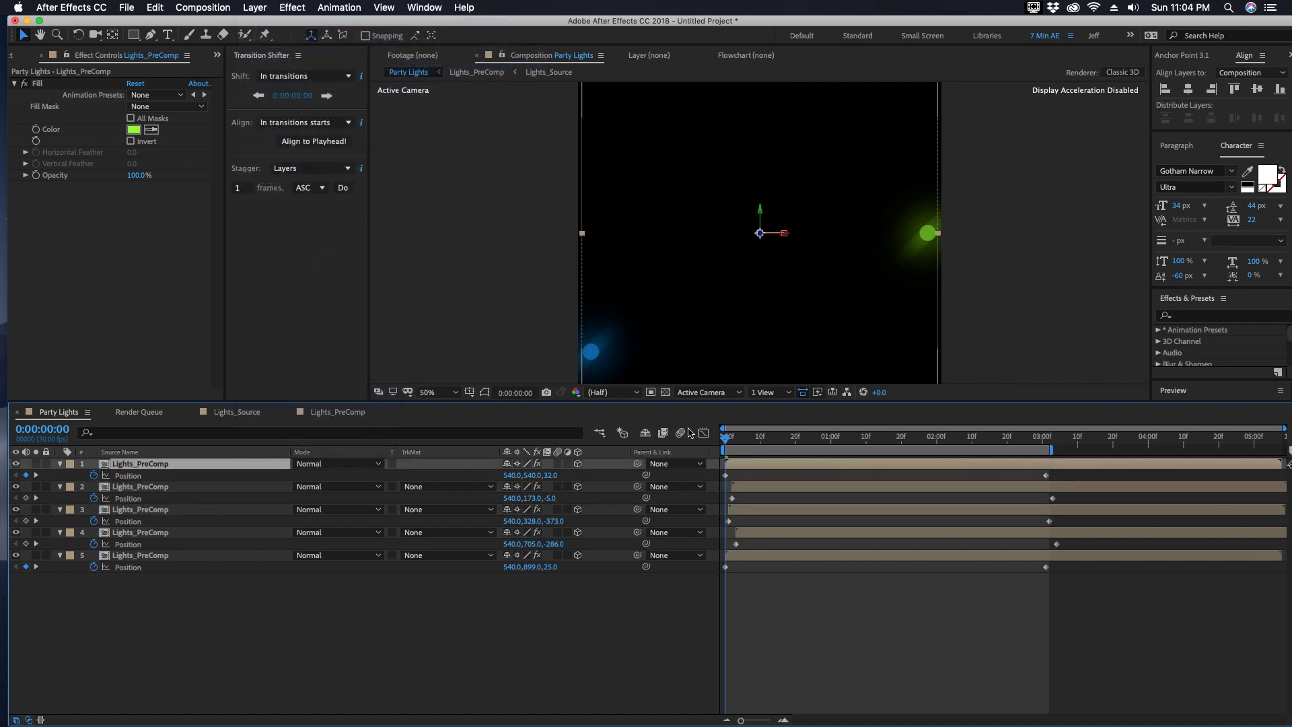
left_click(451, 395)
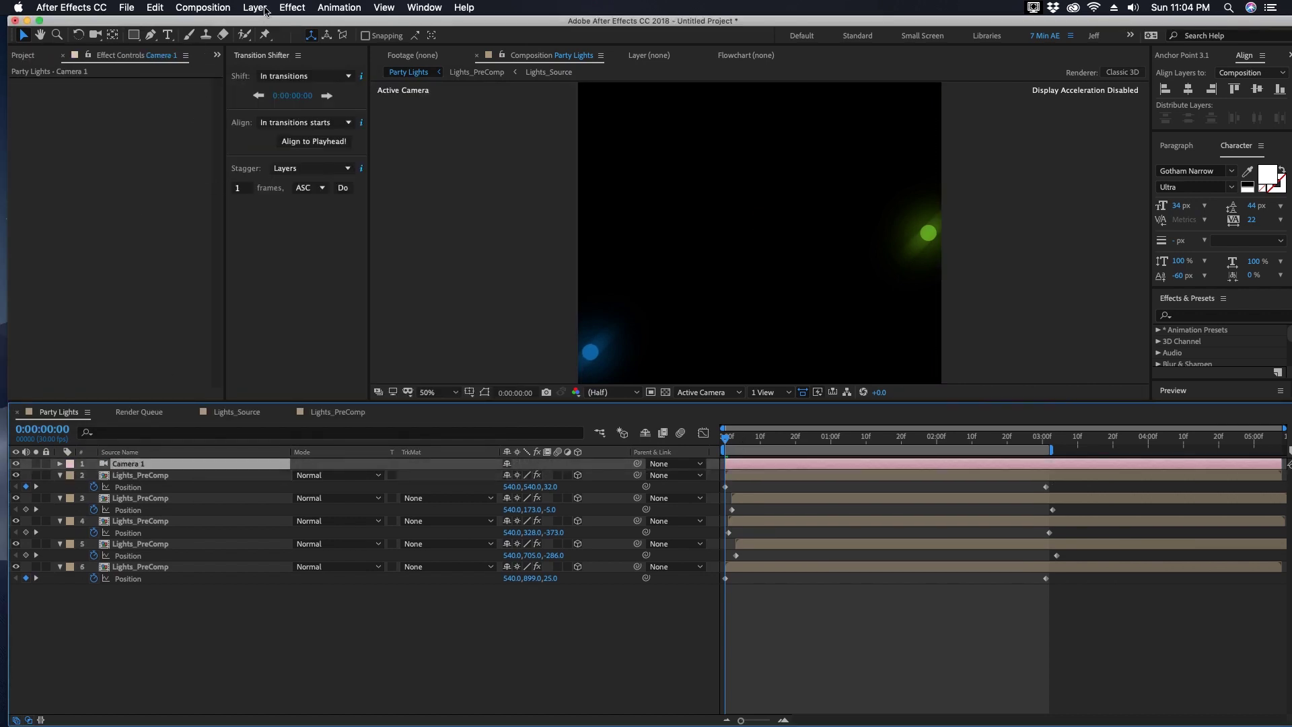
- Add a null named Camera Controller and parent Camera 1 to it
left_click(265, 8)
mouse_move(271, 26)
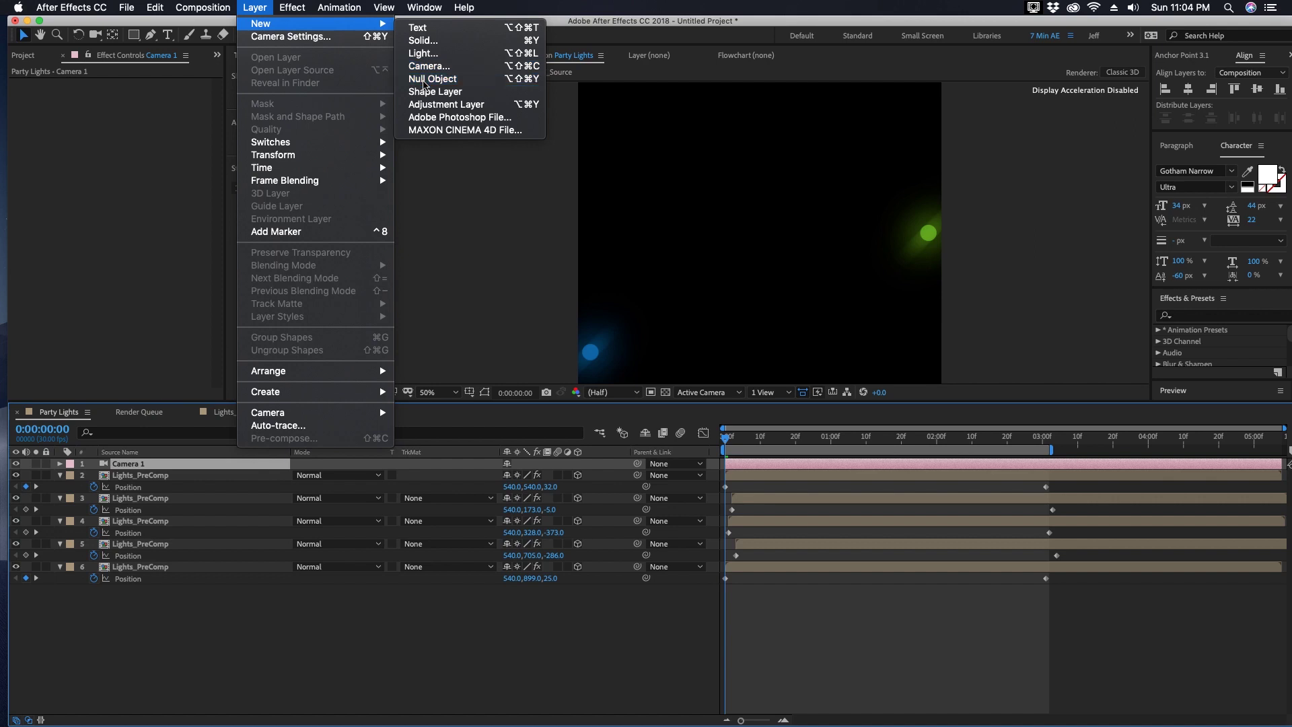
left_click(432, 78)
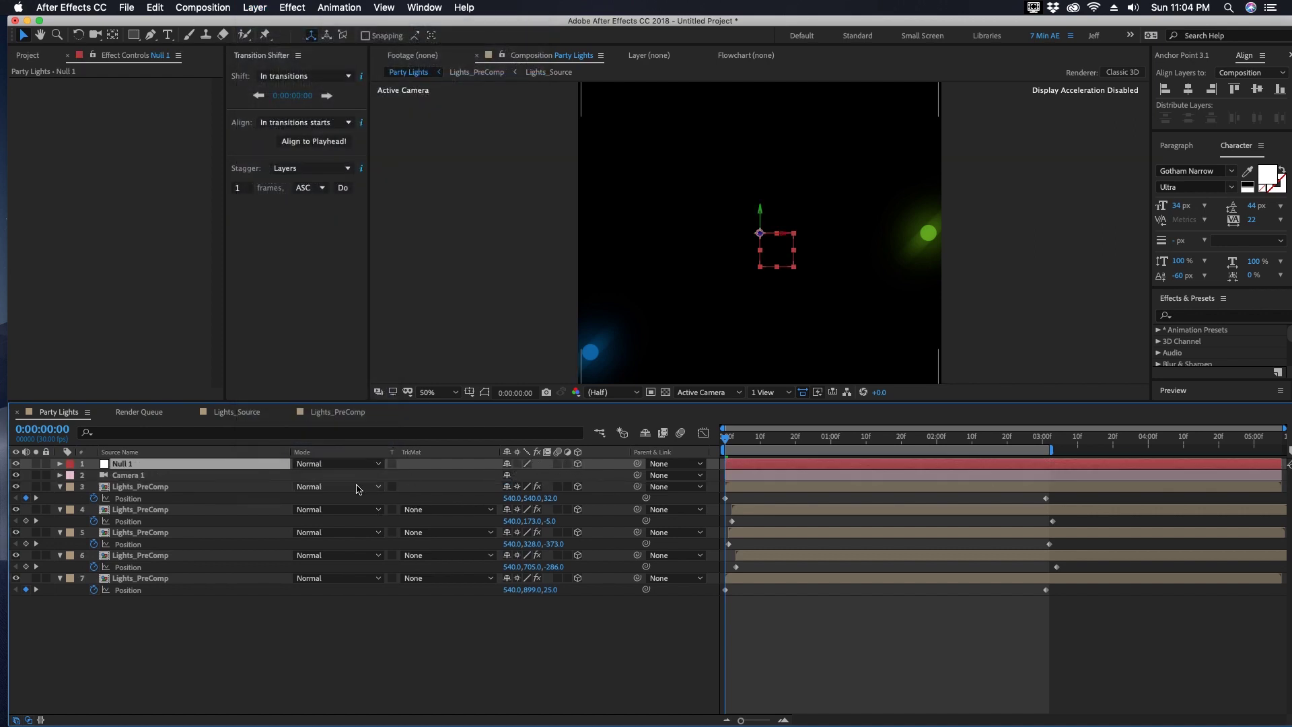
key("Return")
type("Camera Cont")
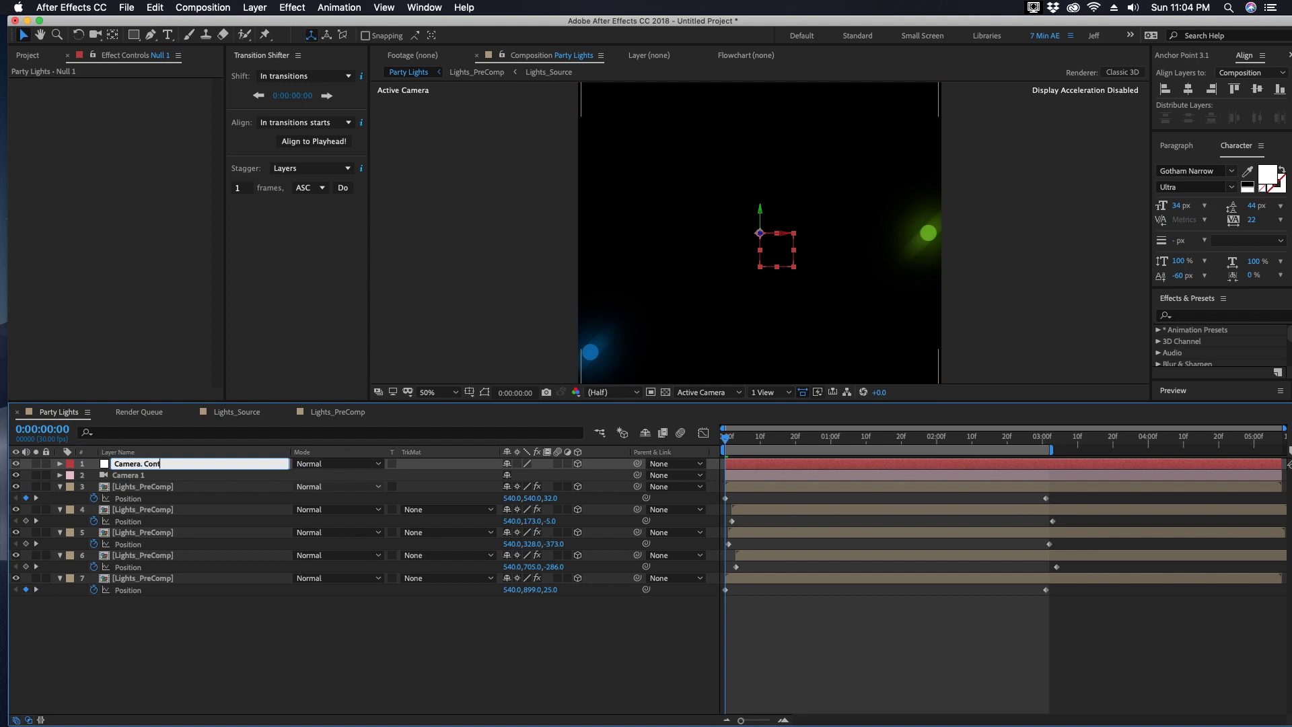
type("roller")
left_click(182, 477)
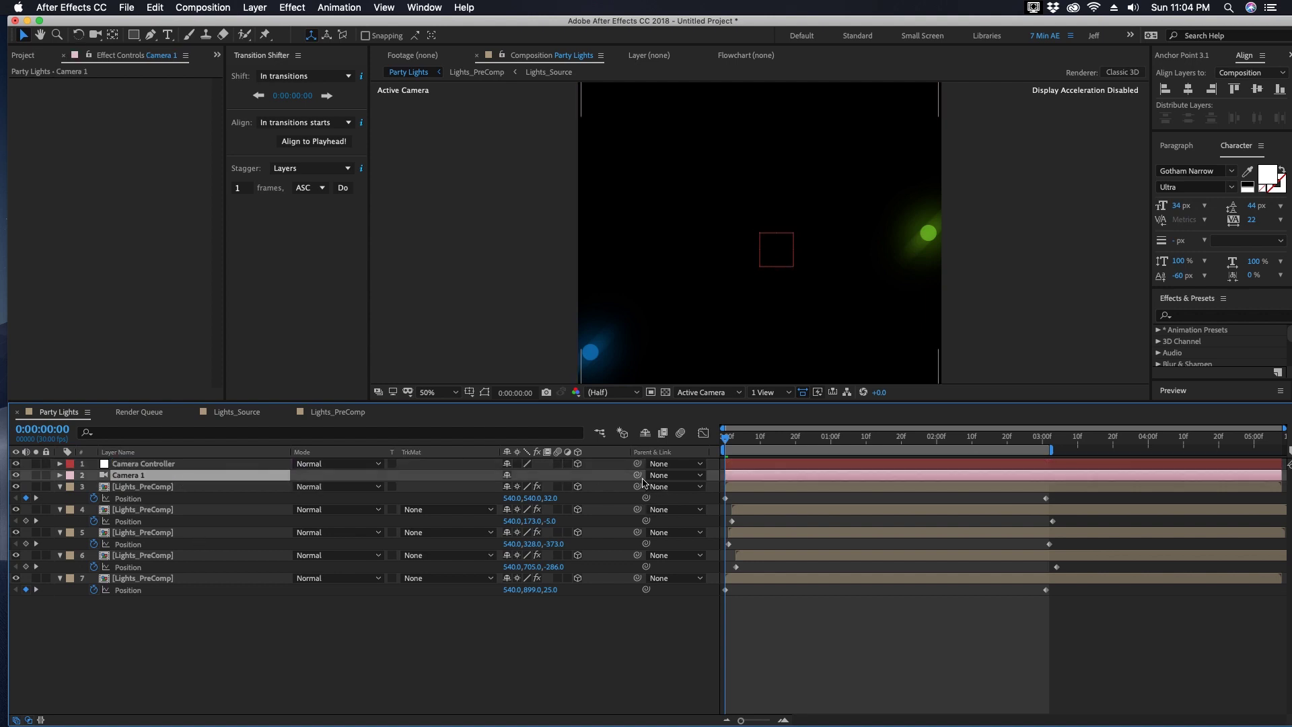
left_click_drag(637, 475, 212, 469)
left_click(213, 469)
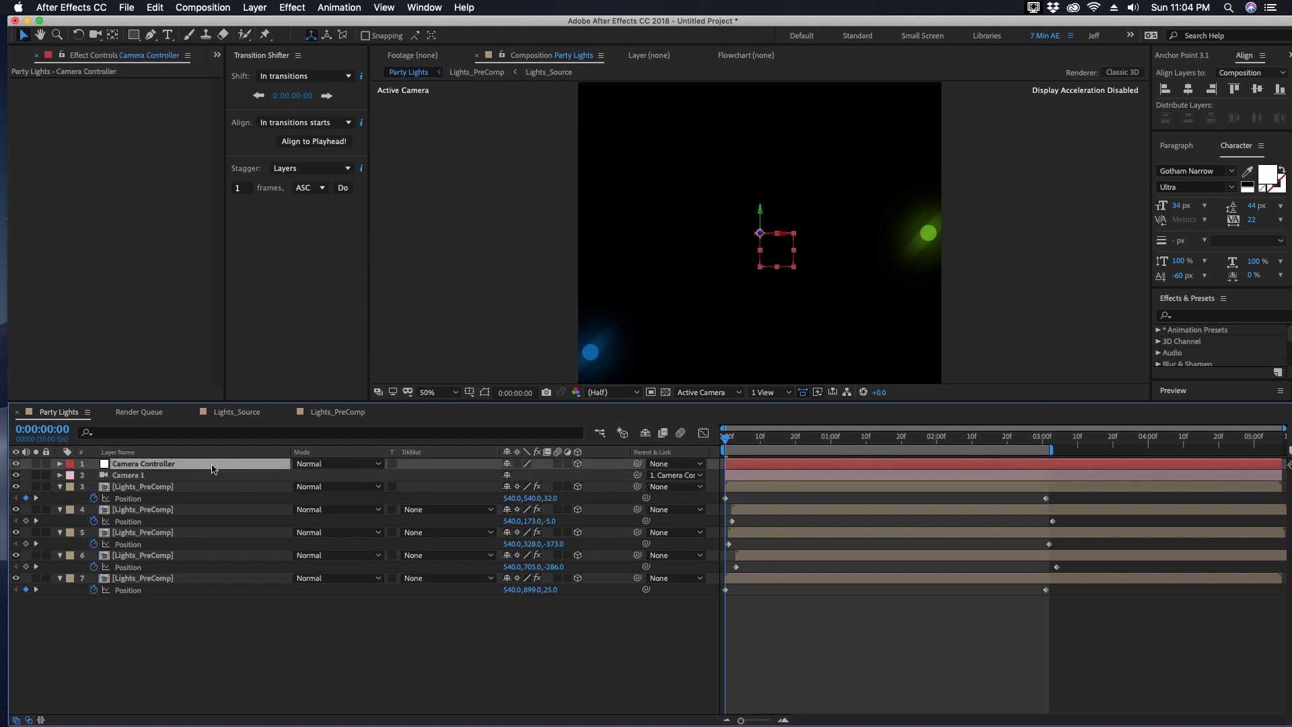
- Keyframe Camera Controller's Position up to 3:01, push its depth to 68, and duplicate a light row
key("p")
key("shift+r")
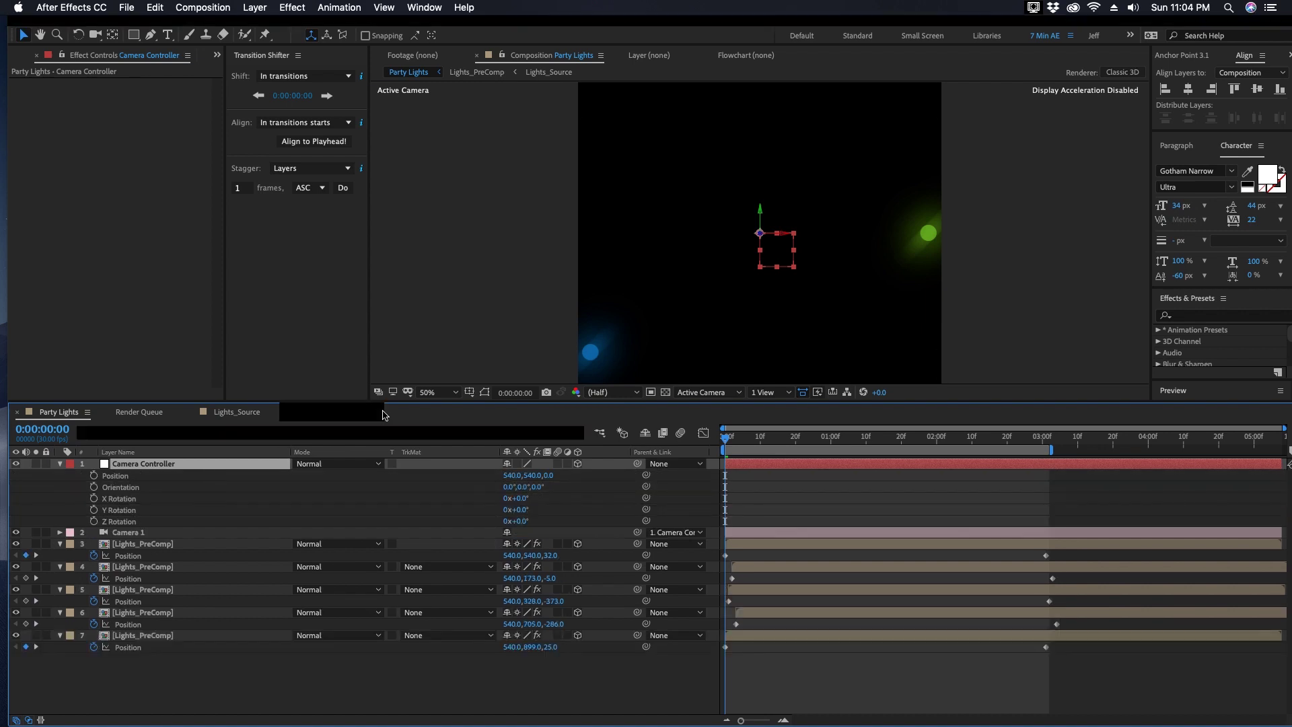
left_click(95, 476)
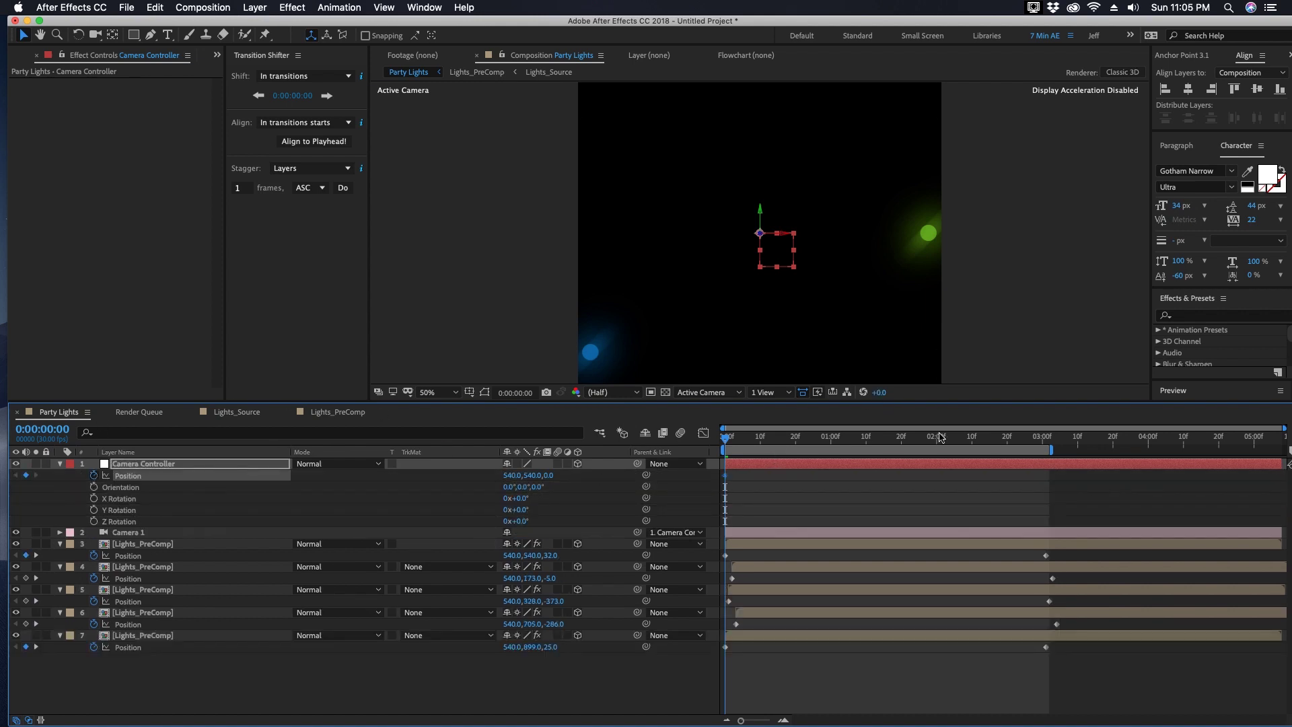
left_click(1048, 446)
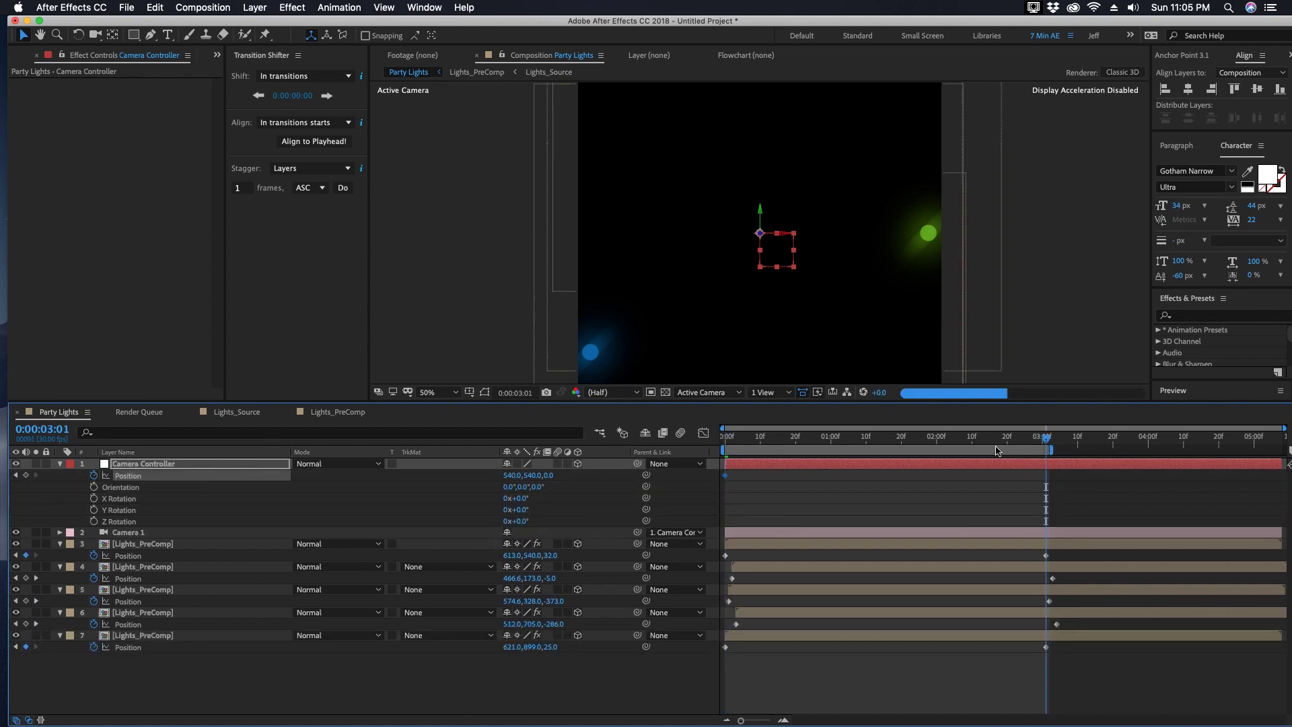
left_click(16, 475)
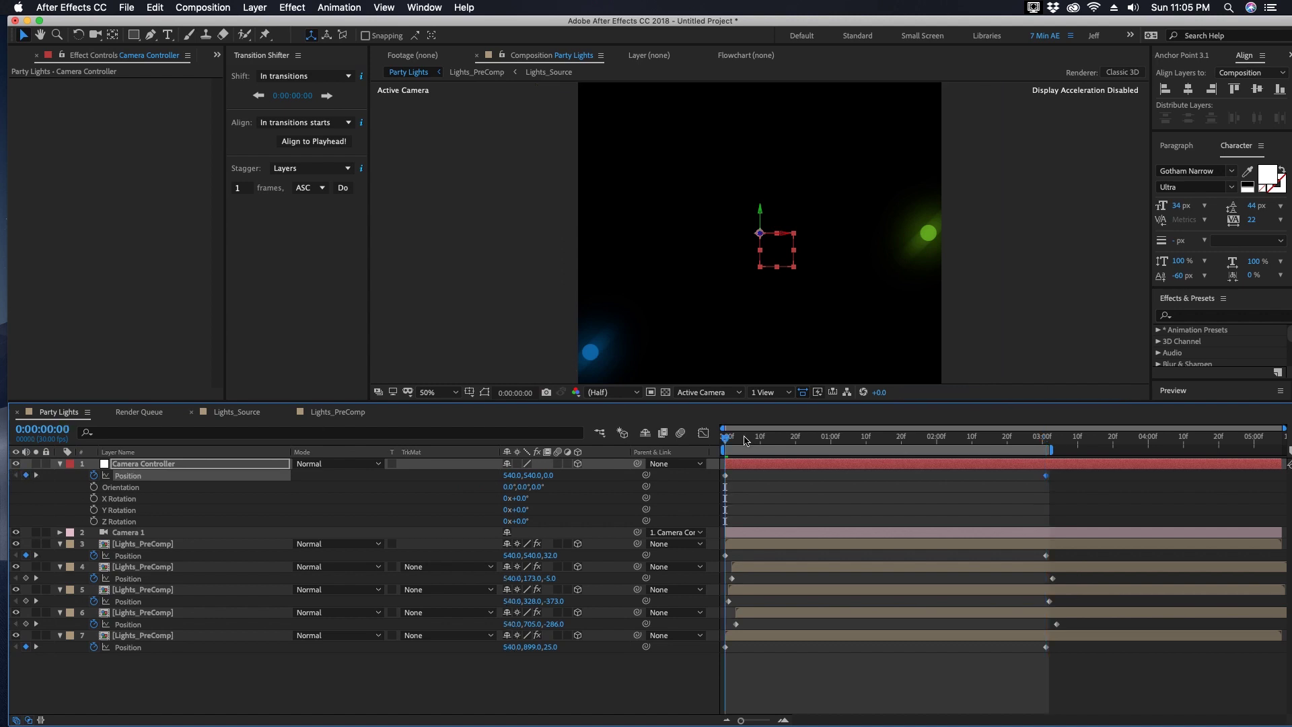
left_click_drag(565, 475, 604, 475)
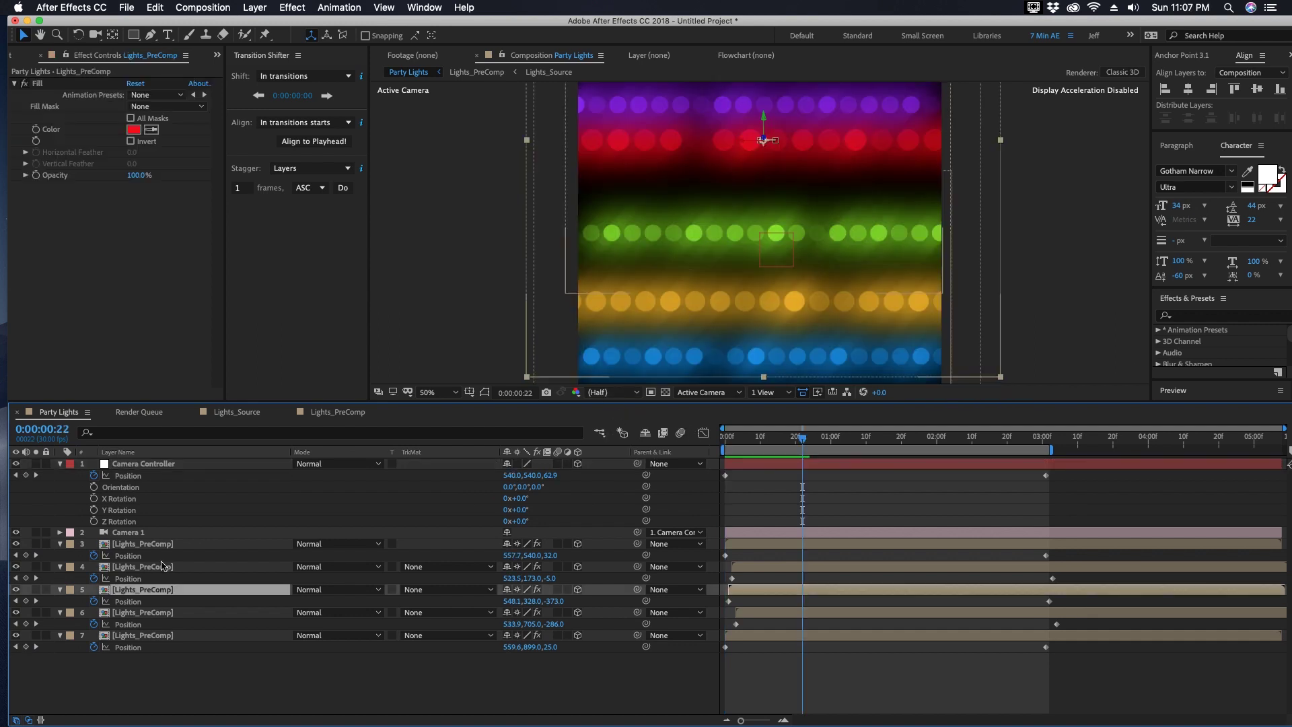
key("ctrl+d")
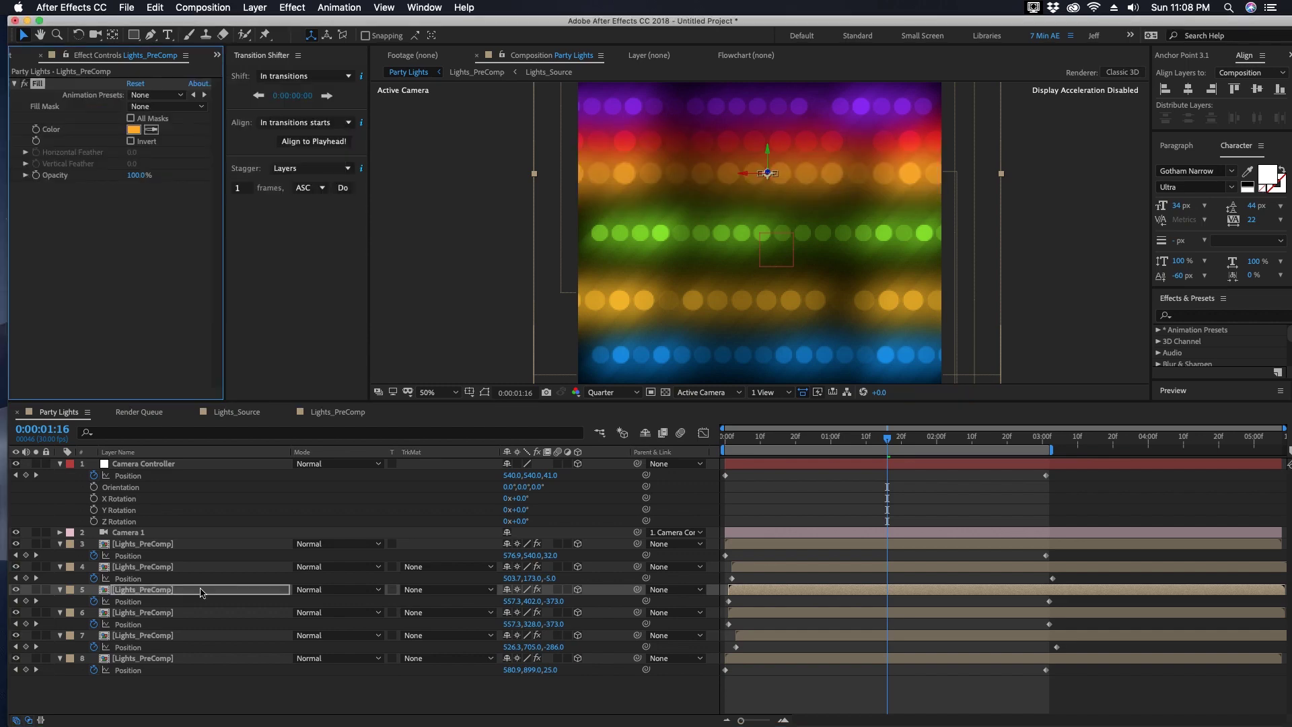
- Flip the fifth light row horizontally and move it lower and farther back
right_click(202, 592)
mouse_move(264, 455)
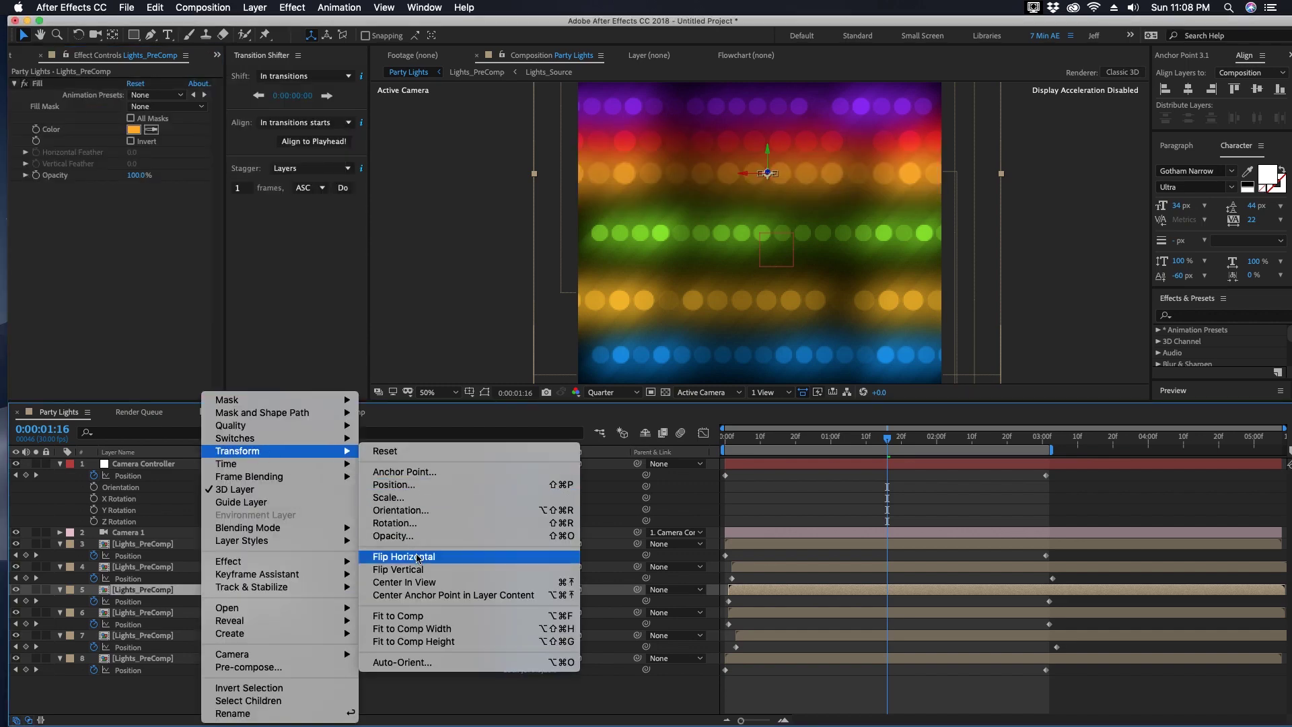
left_click(418, 556)
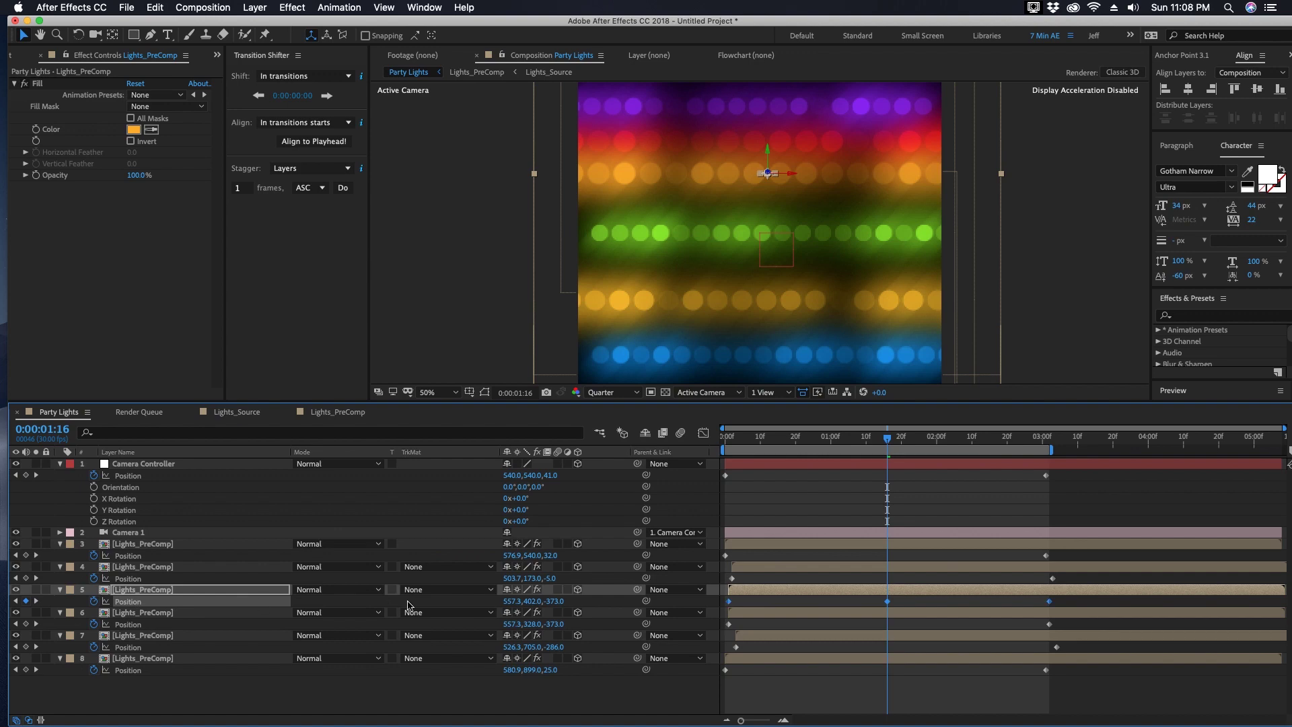
left_click_drag(553, 601, 371, 600)
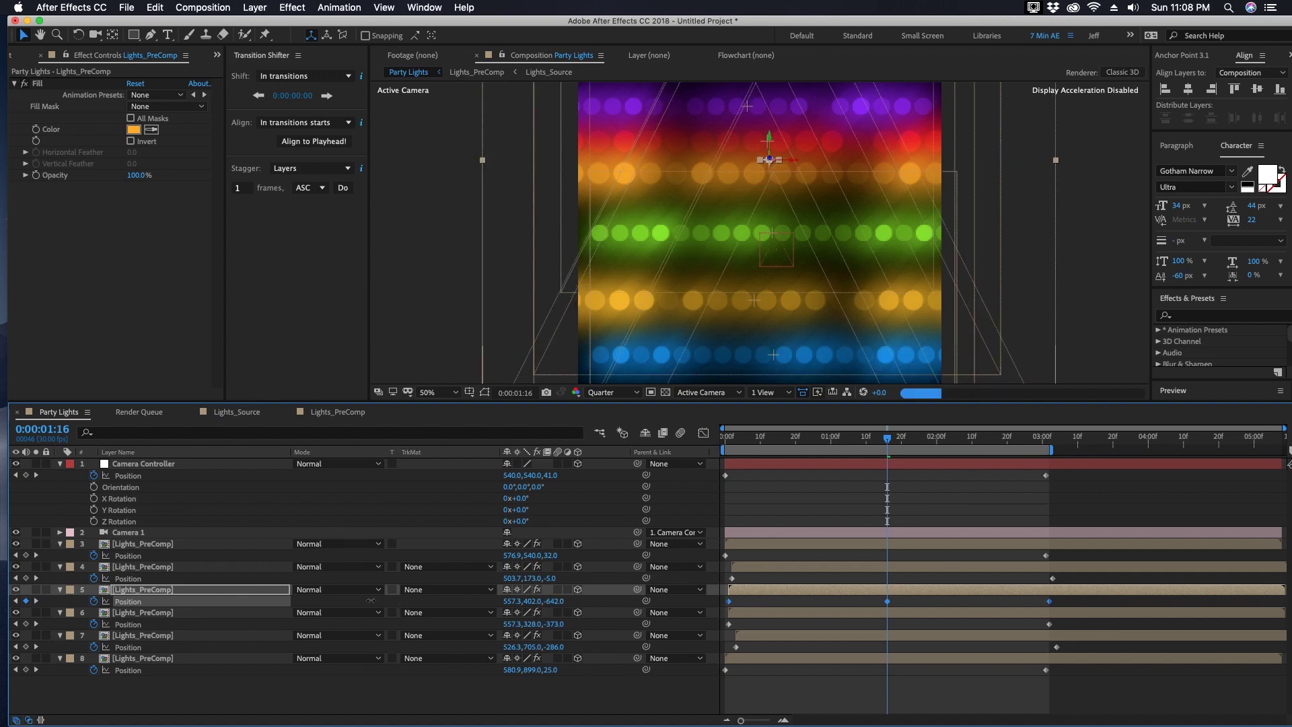
left_click_drag(769, 160, 773, 189)
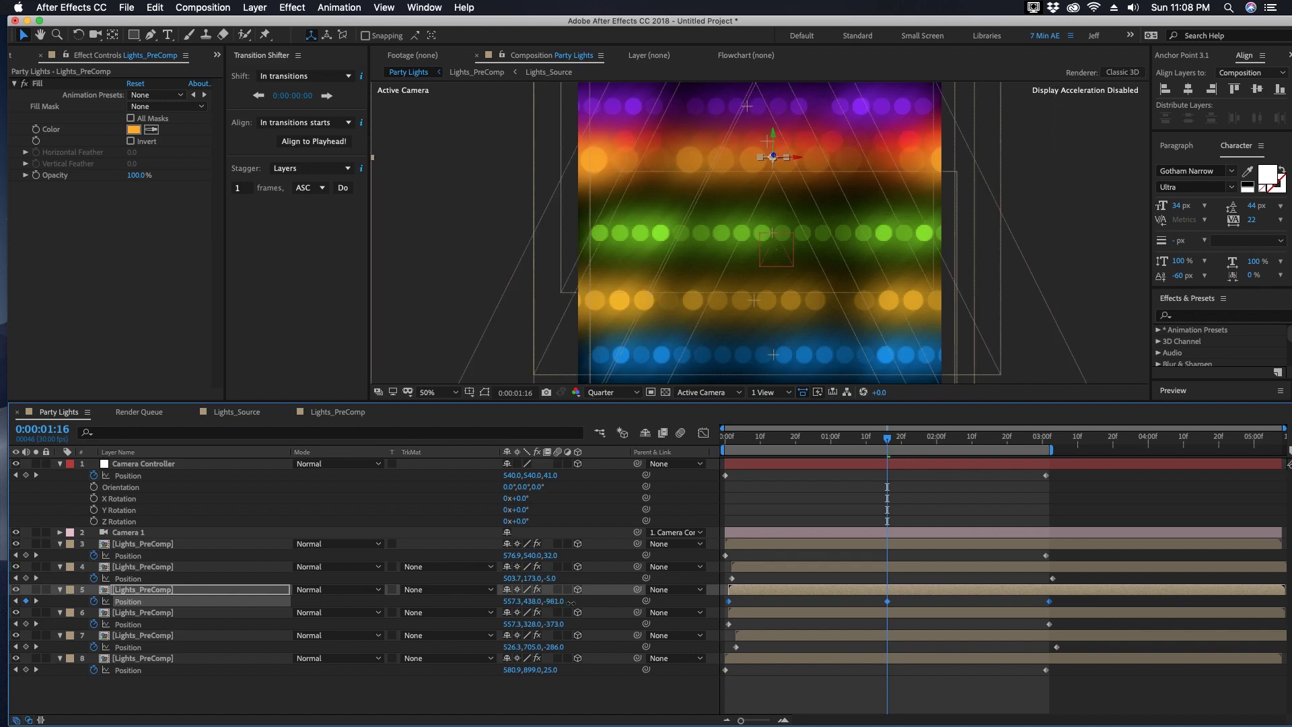
left_click(913, 607)
left_click(887, 601)
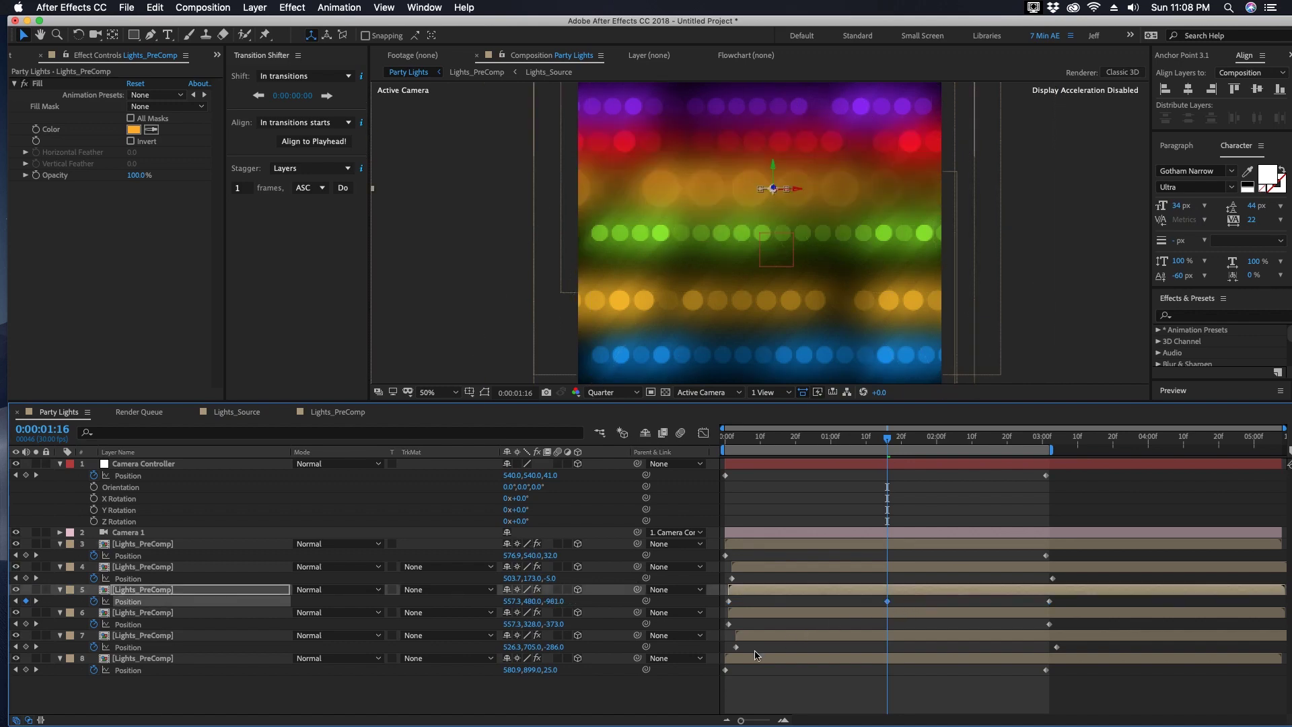
- Set opacity to 50% on the fifth row, 85% on the seventh, 75% on the third
left_click(165, 589)
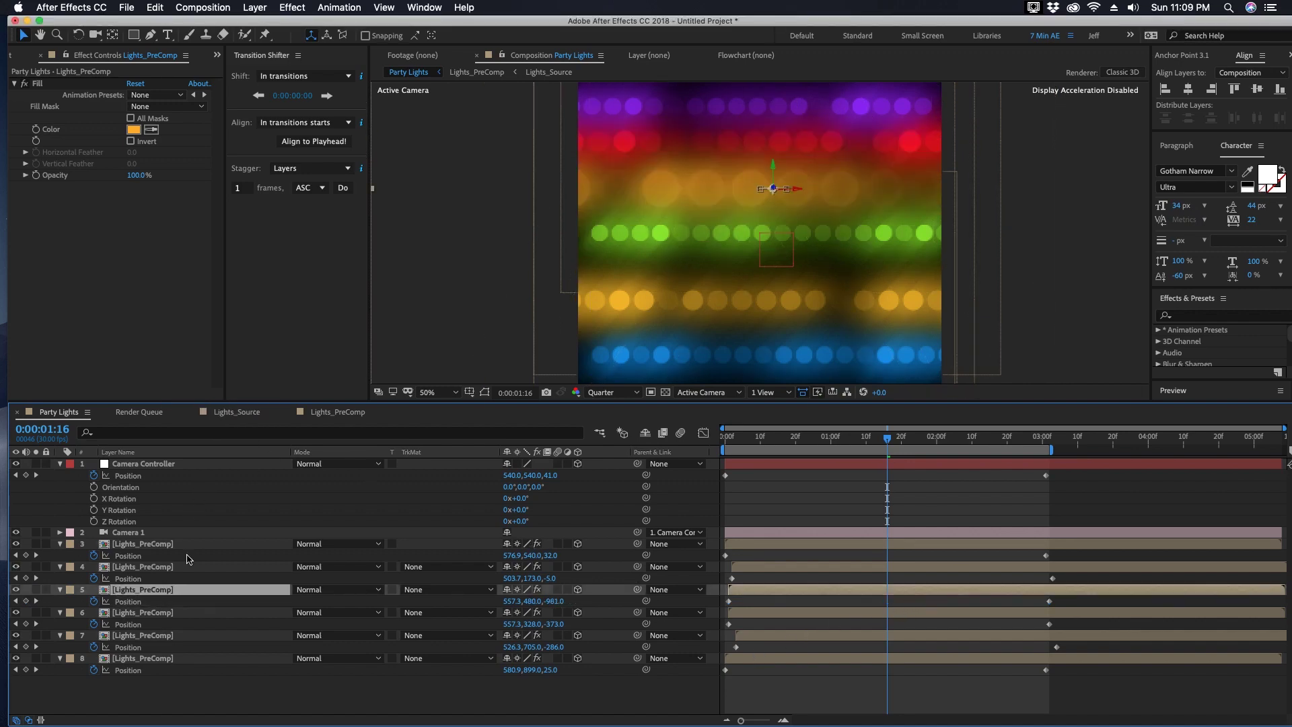
key("t")
left_click(511, 601)
type("50")
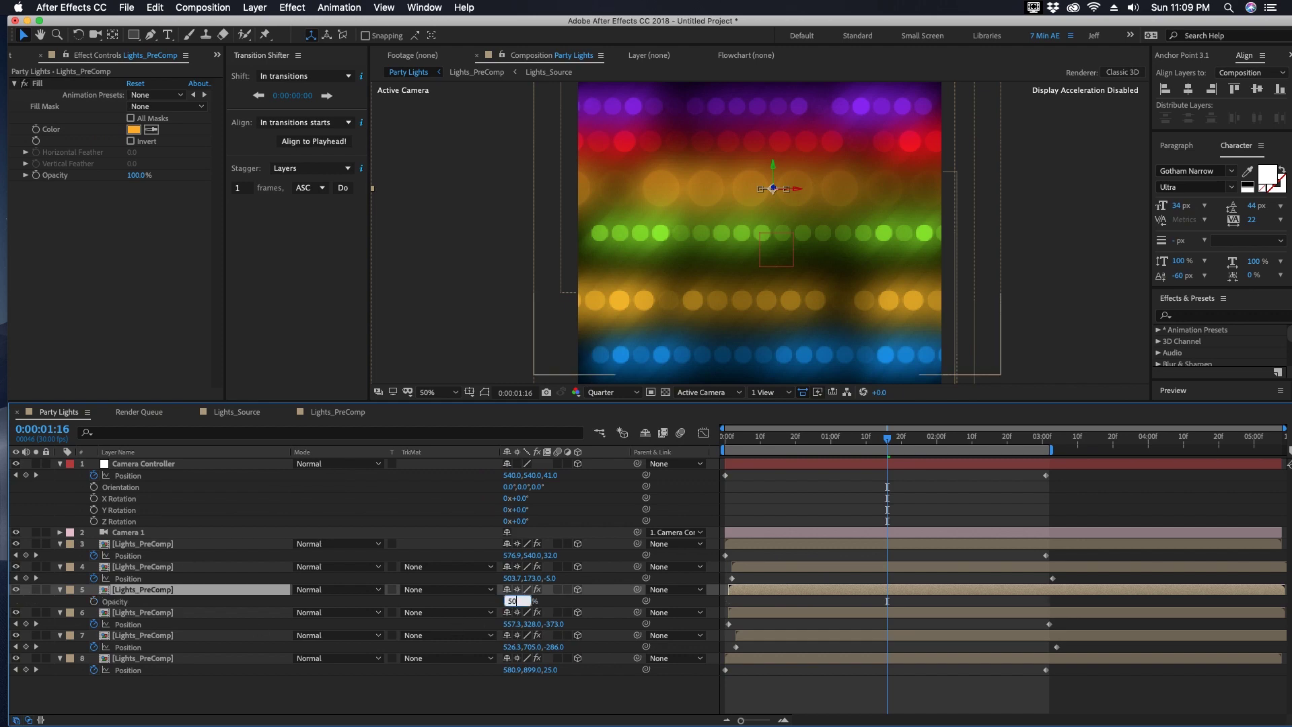
key("Return")
left_click(143, 635)
key("t")
left_click(510, 646)
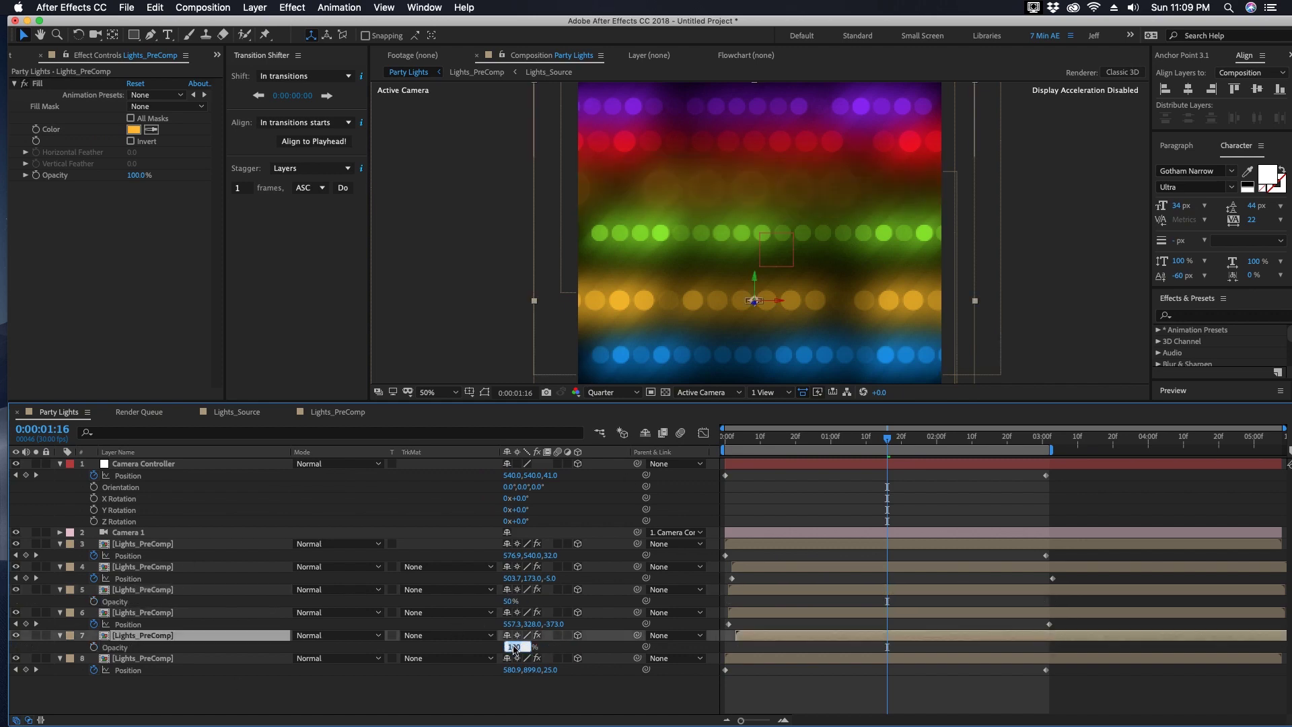
type("85")
key("Return")
left_click(181, 546)
key("t")
left_click(510, 556)
type("75")
key("Return")
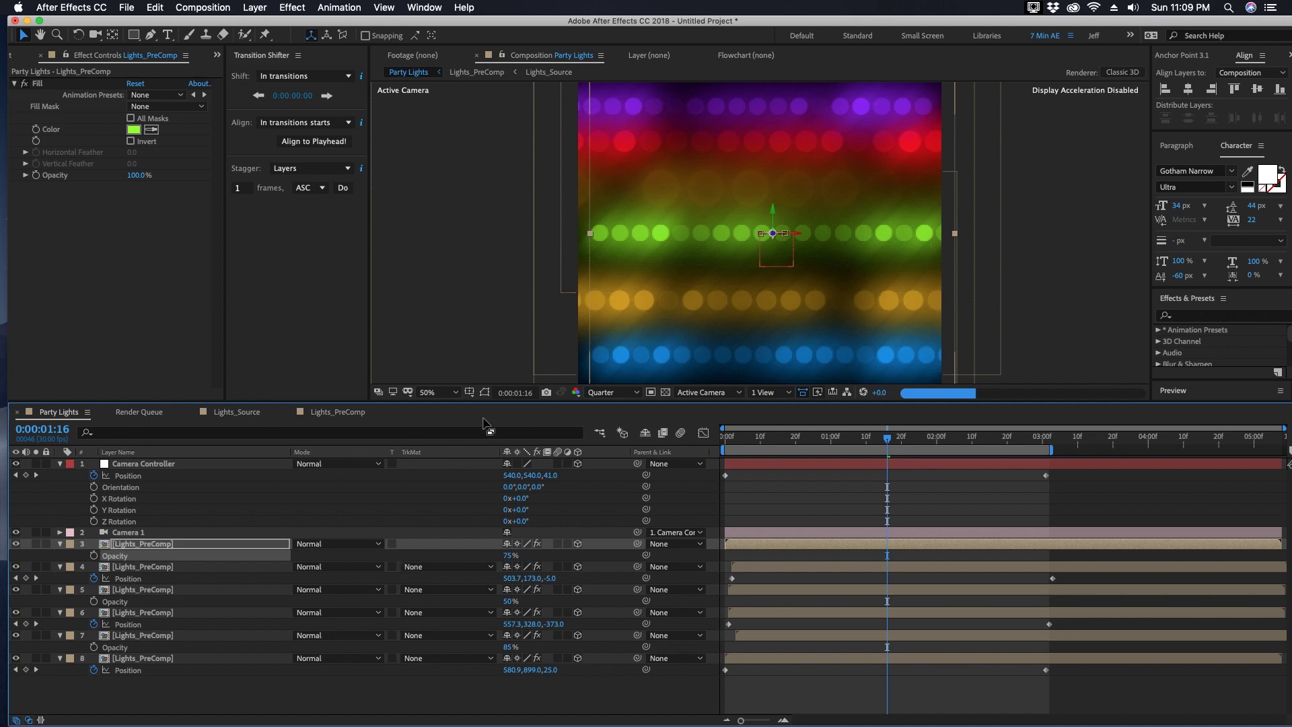
left_click(786, 465)
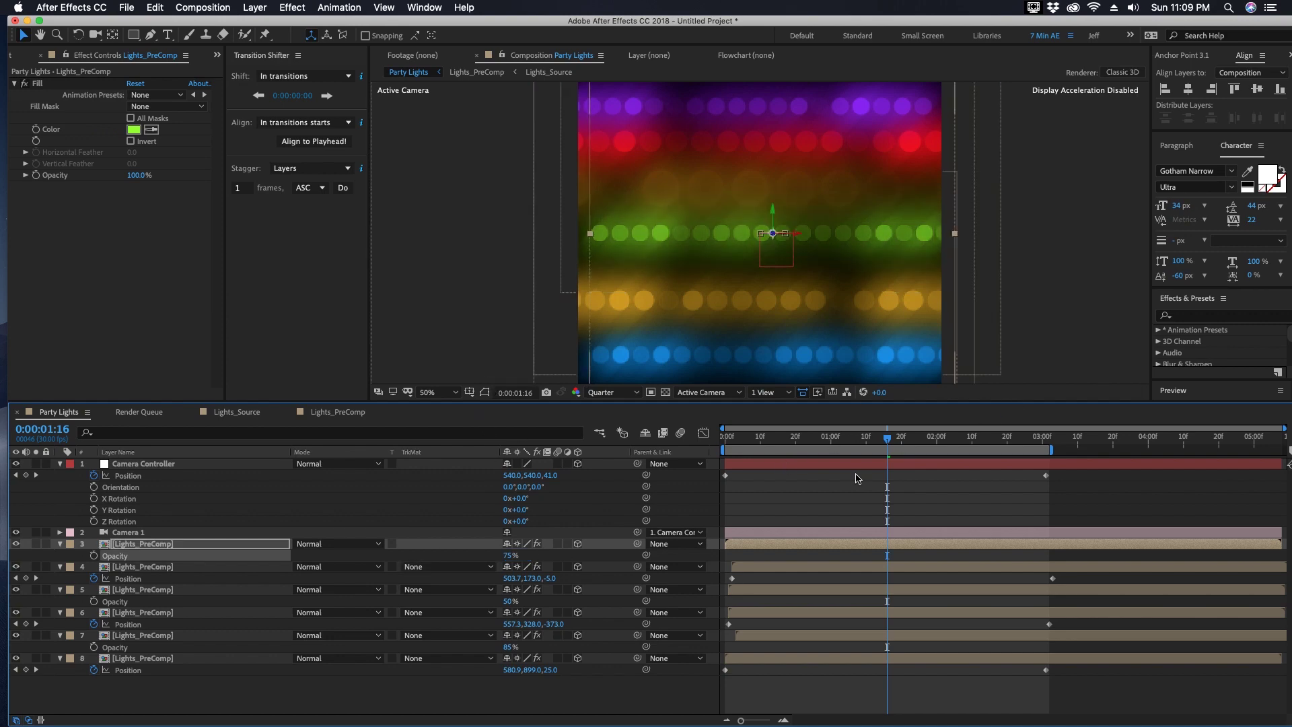